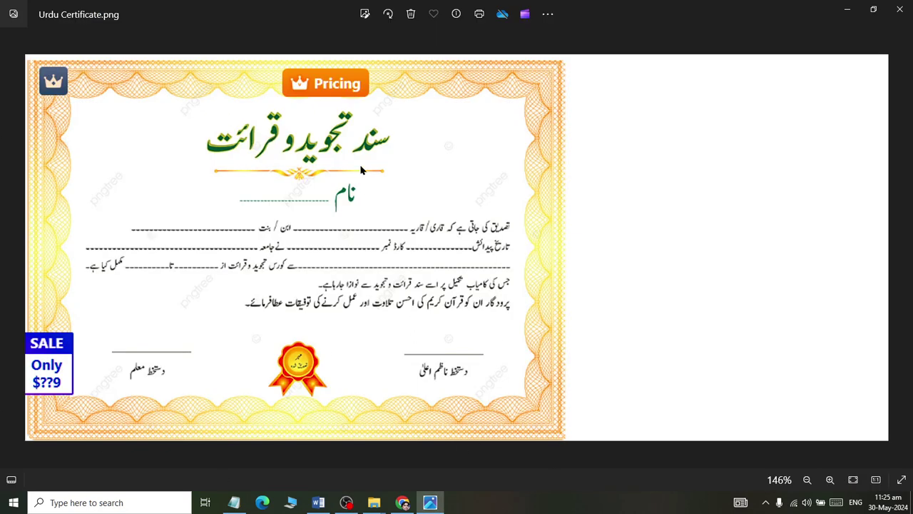
Switch from the Urdu certificate image in Photos to Word's Document2.
click(318, 502)
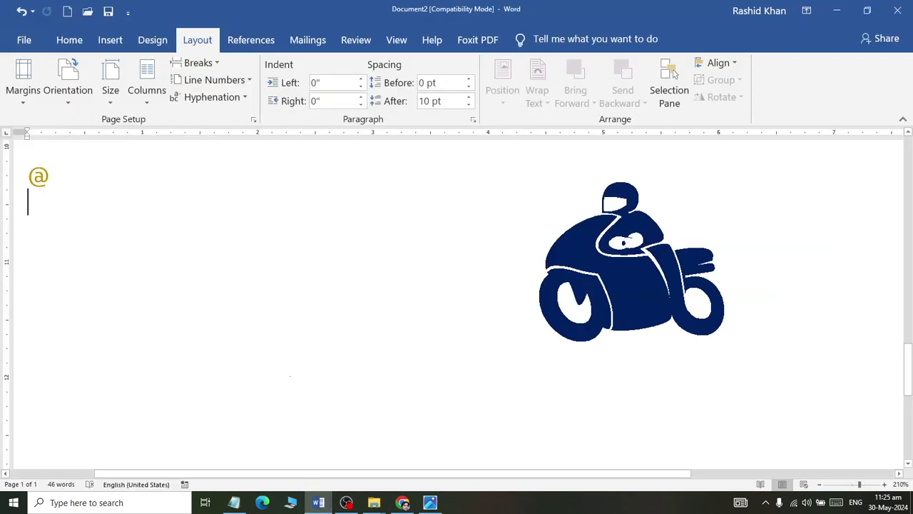
Delete the motorcycle graphic and @ symbol, undoing the accidental paste.
key(ctrl+a)
key(Delete)
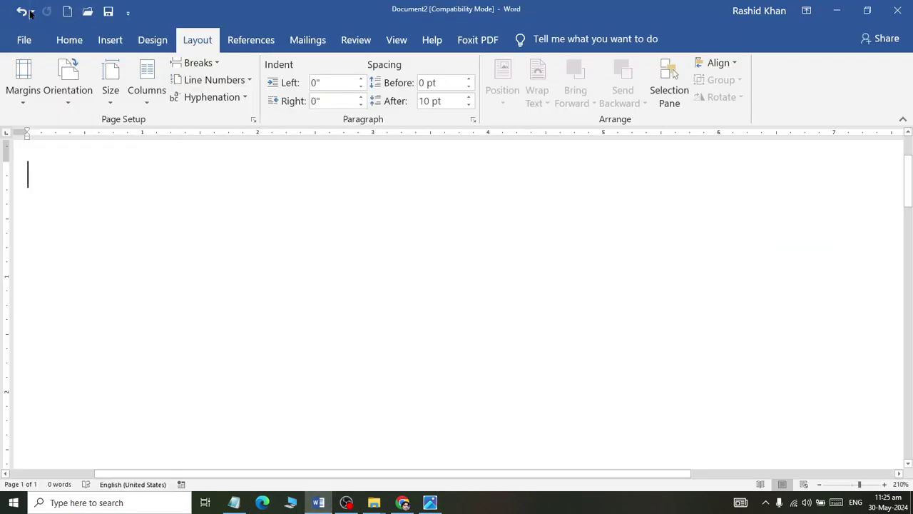
key(ctrl+v)
scroll(457, 307, down, 12)
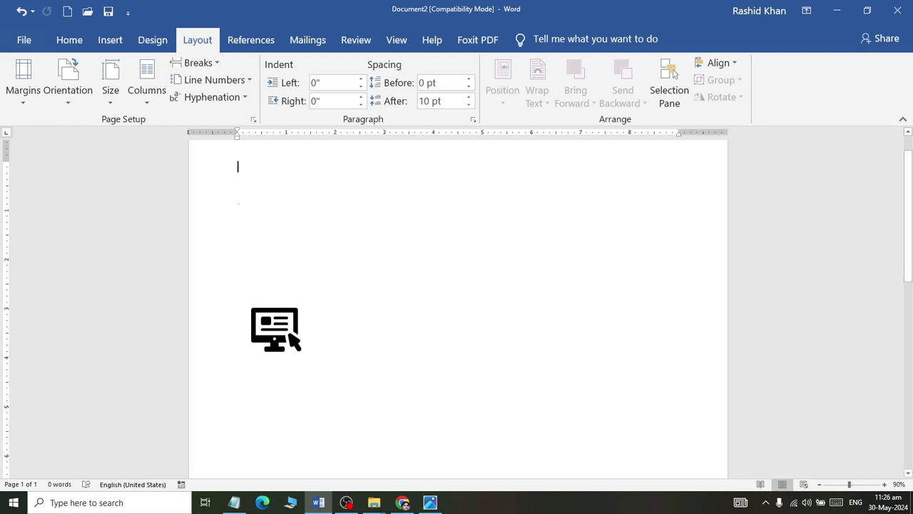
key(ctrl+z)
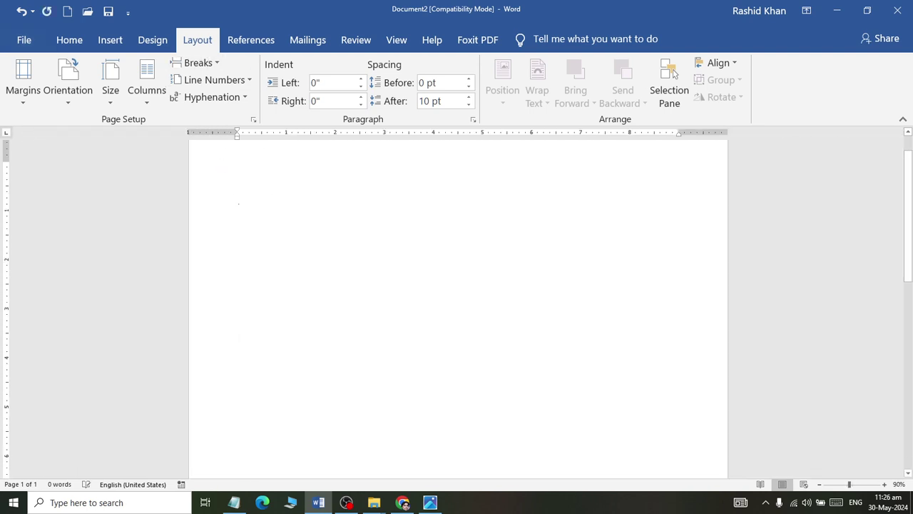
Set the page orientation to landscape.
click(72, 86)
click(80, 169)
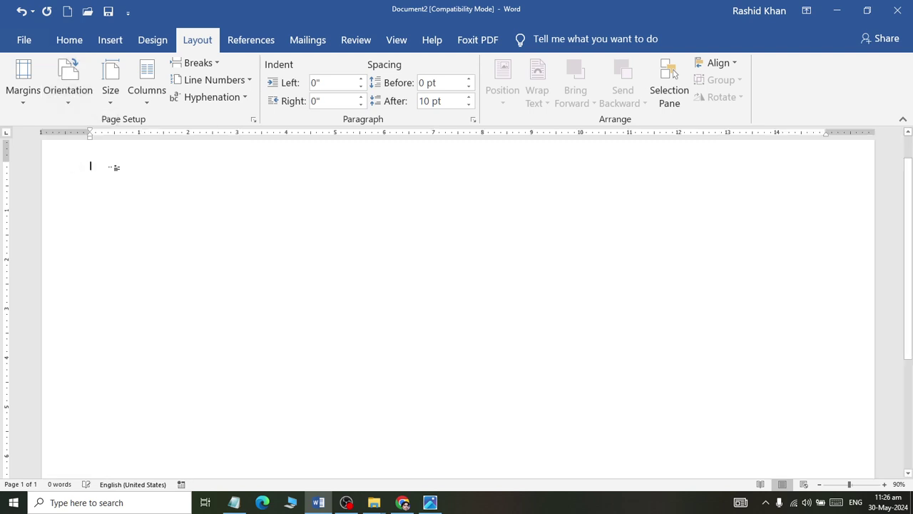
scroll(266, 227, down, 4)
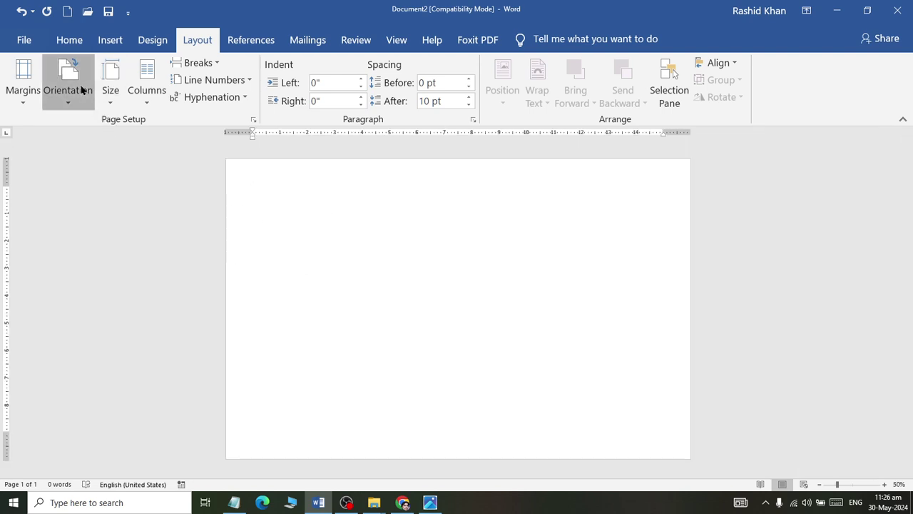
click(86, 103)
click(86, 123)
click(69, 90)
click(82, 162)
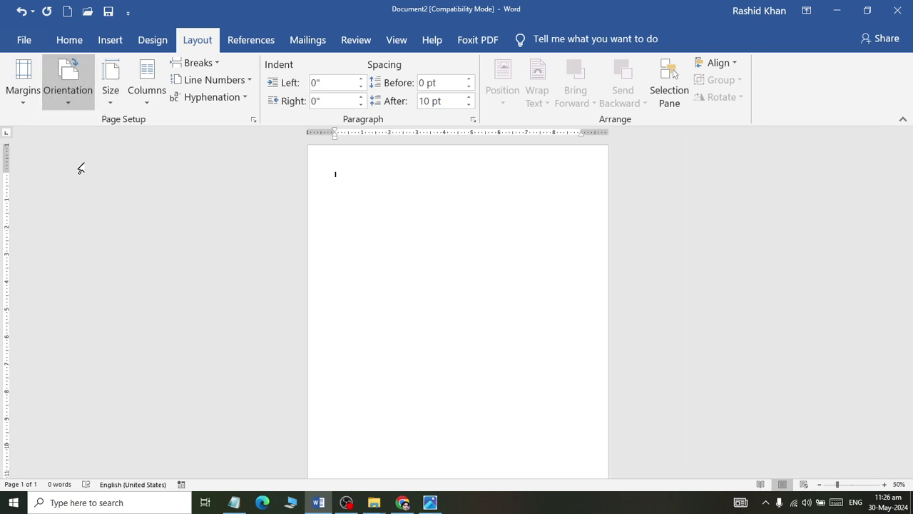
In Page Borders, try a star-pattern art border and browse the other art designs.
click(153, 40)
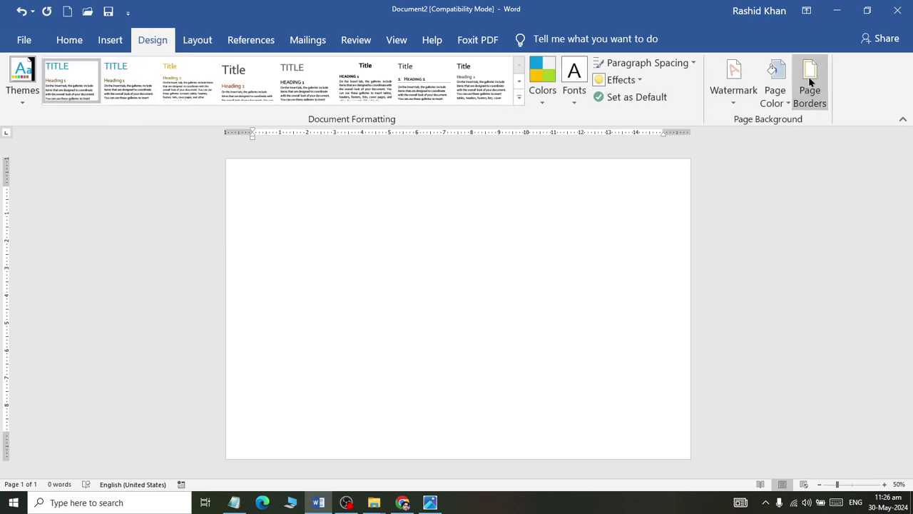
click(808, 86)
click(513, 373)
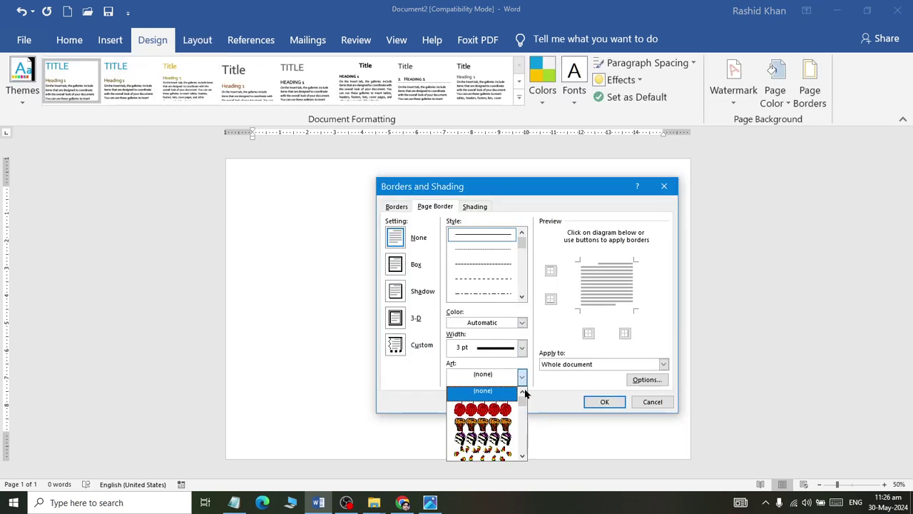
drag(522, 395, 521, 450)
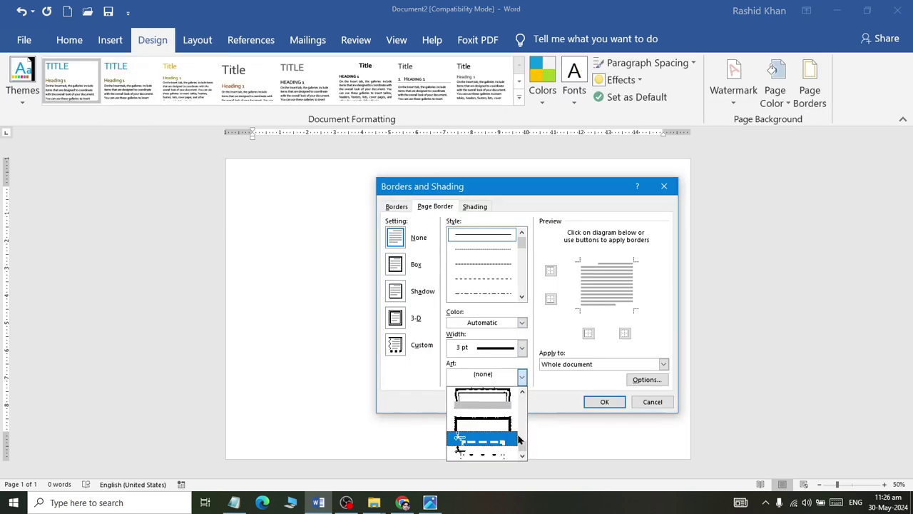
scroll(483, 428, up, 2)
click(483, 409)
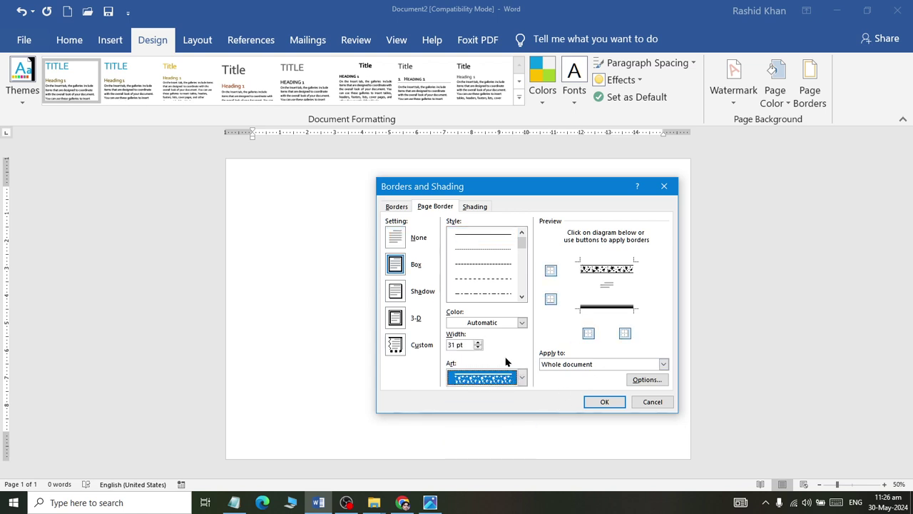
click(475, 344)
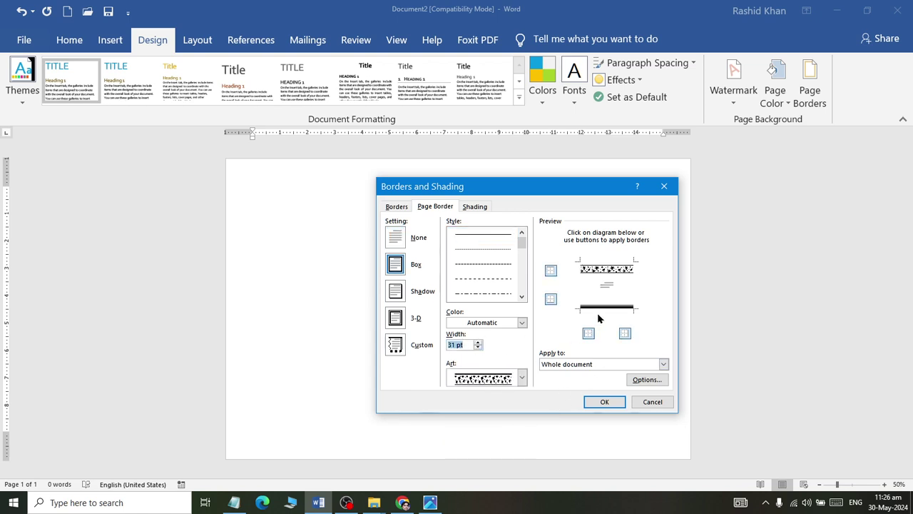
click(522, 378)
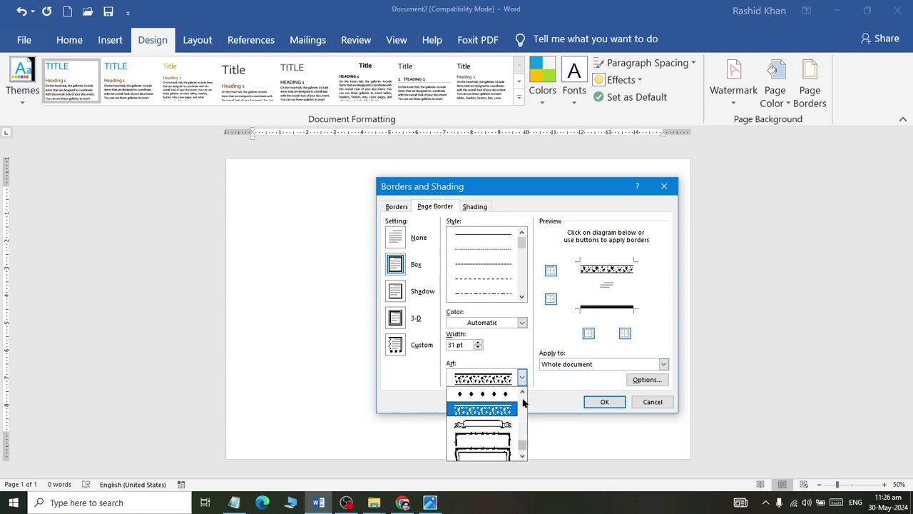
click(522, 393)
click(521, 393)
click(522, 393)
click(522, 393)
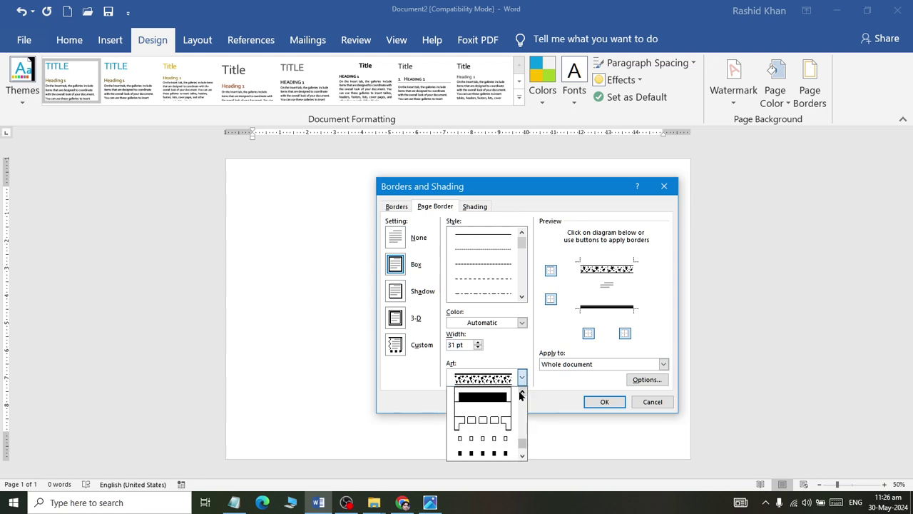
click(521, 393)
click(521, 393)
click(521, 393)
click(521, 393)
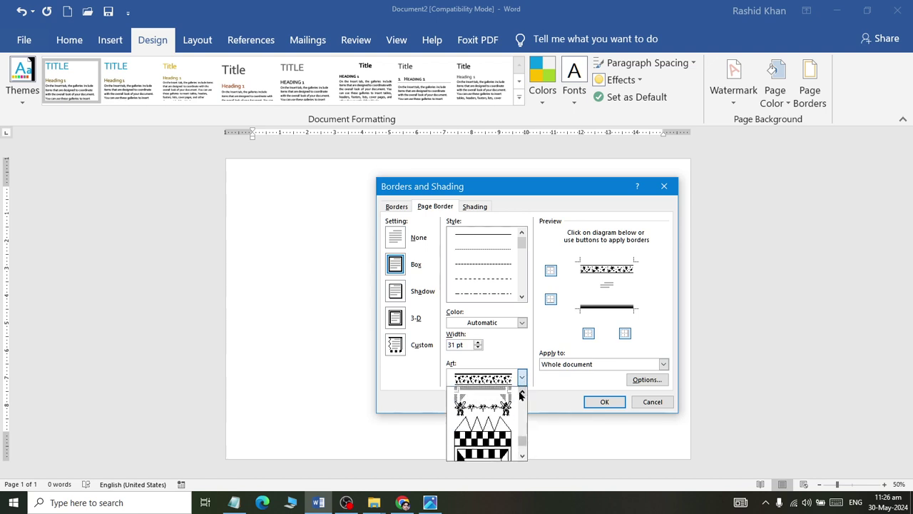
Apply a pink flower-art page border 31 pt wide.
click(511, 412)
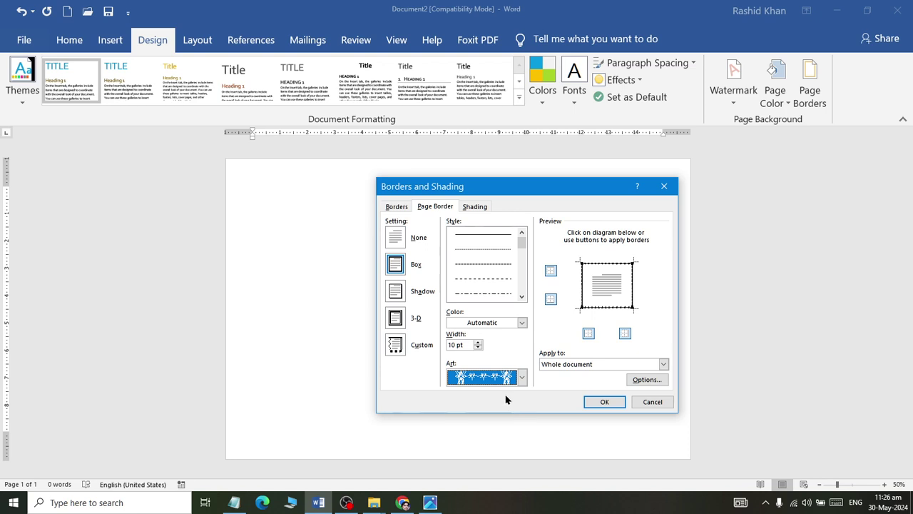
click(478, 343)
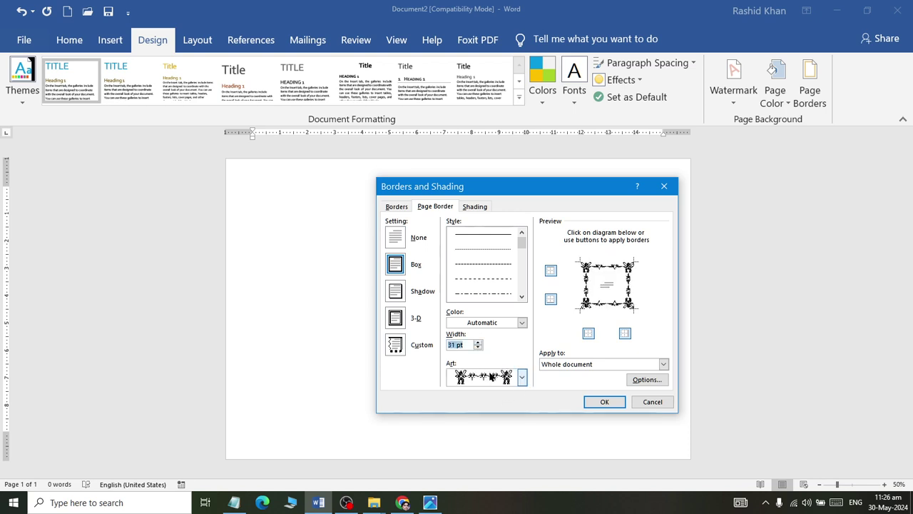
click(521, 322)
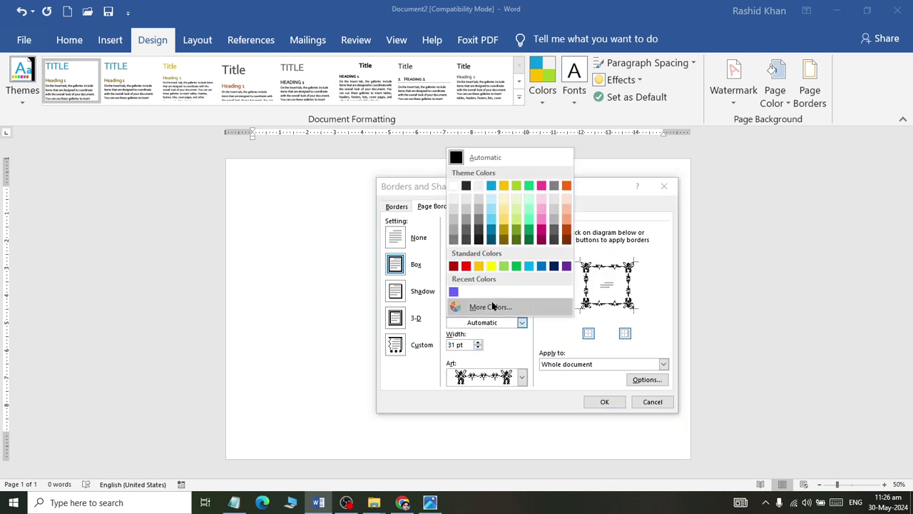
click(543, 213)
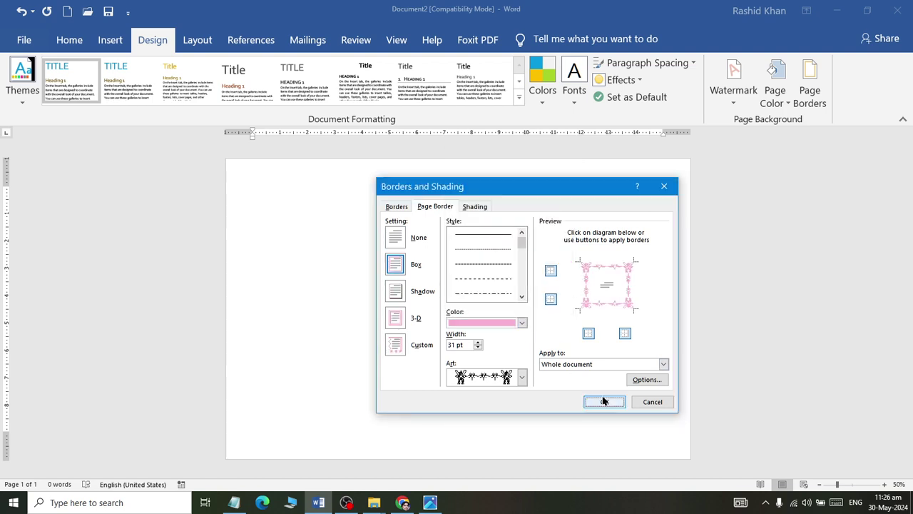
click(603, 400)
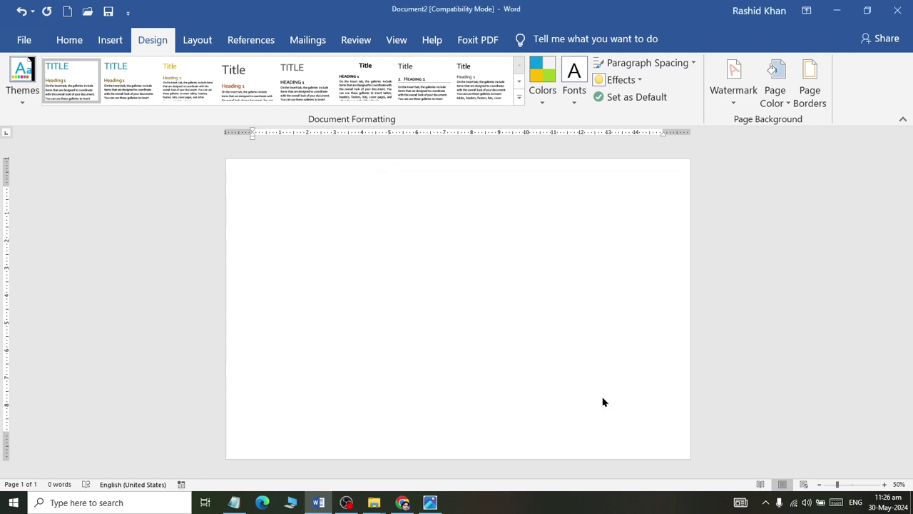
Change the page border art to the crisscross diamond pattern.
click(809, 80)
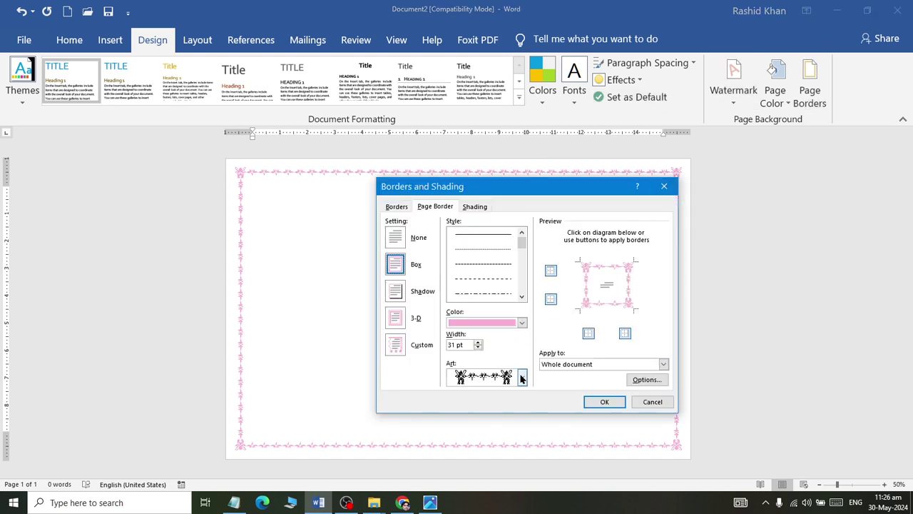
click(521, 377)
click(504, 394)
click(477, 345)
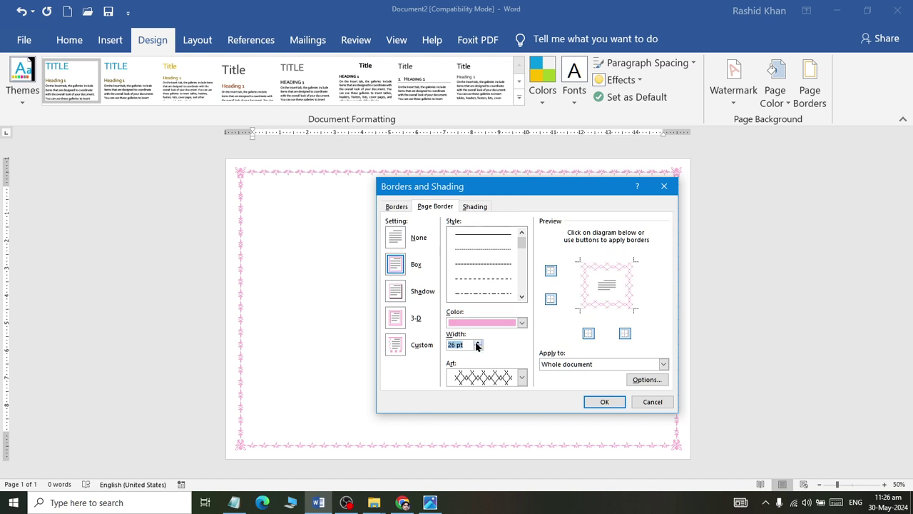
click(605, 401)
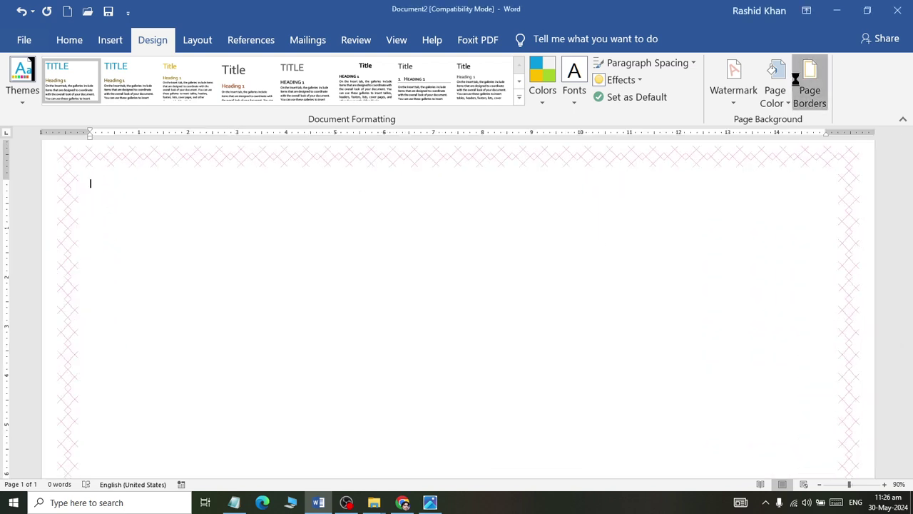
Recolour the border dark maroon, then switch to the reference certificate image.
click(809, 80)
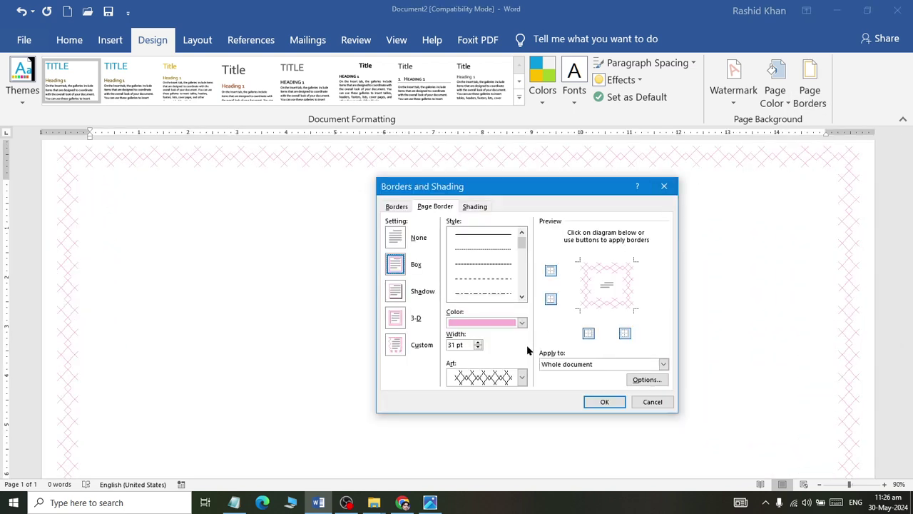
click(522, 322)
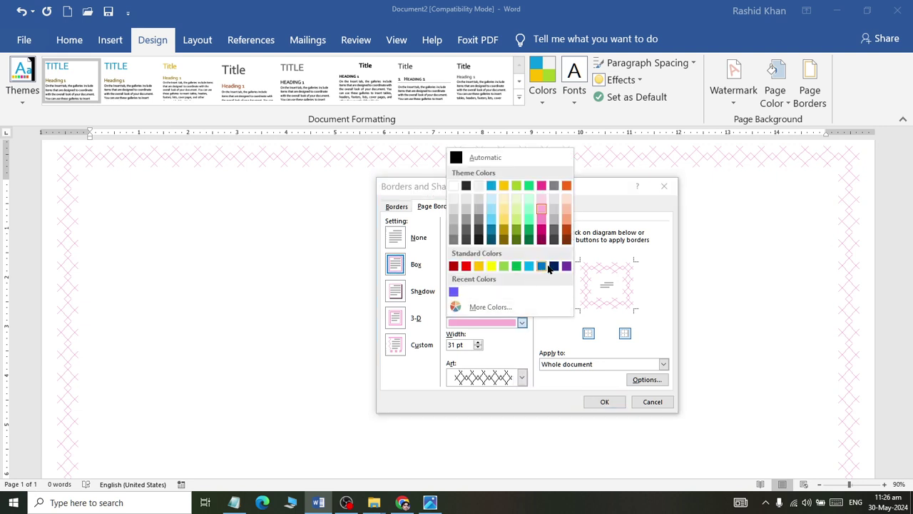
click(542, 239)
click(604, 401)
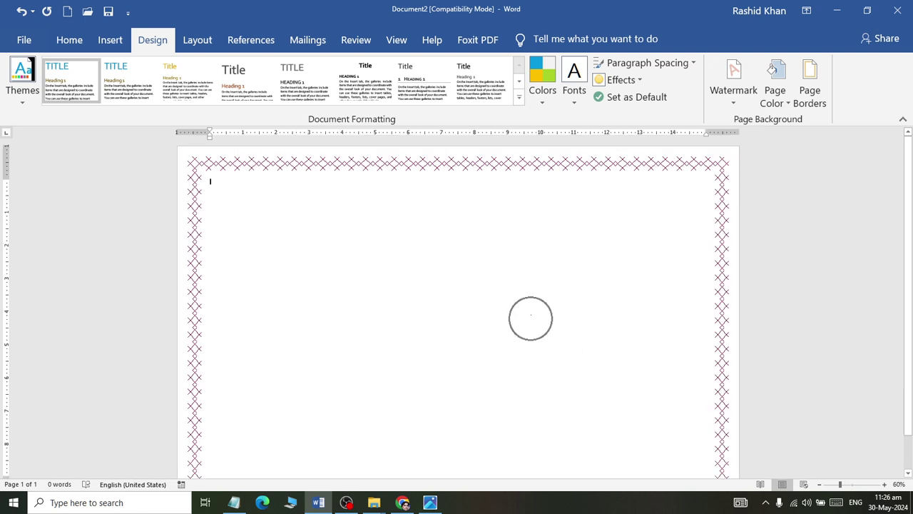
key(alt+Tab)
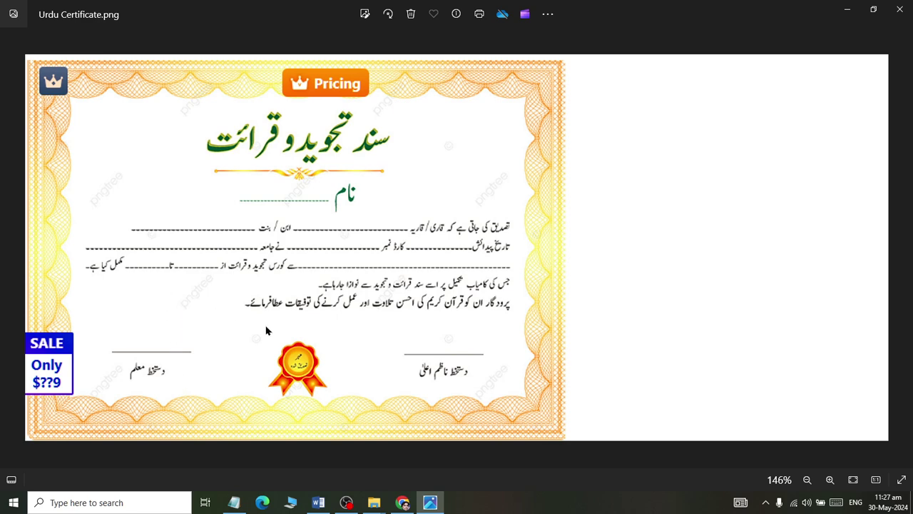
Switch from the reference certificate image back to the Word document.
key(alt+Tab)
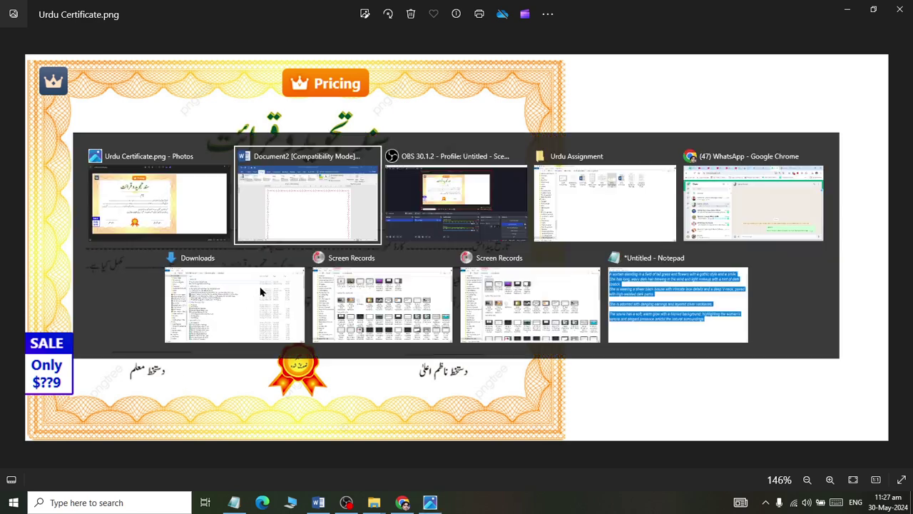
Change the page border to a 31 pt zigzag triangle art pattern.
click(809, 79)
click(521, 377)
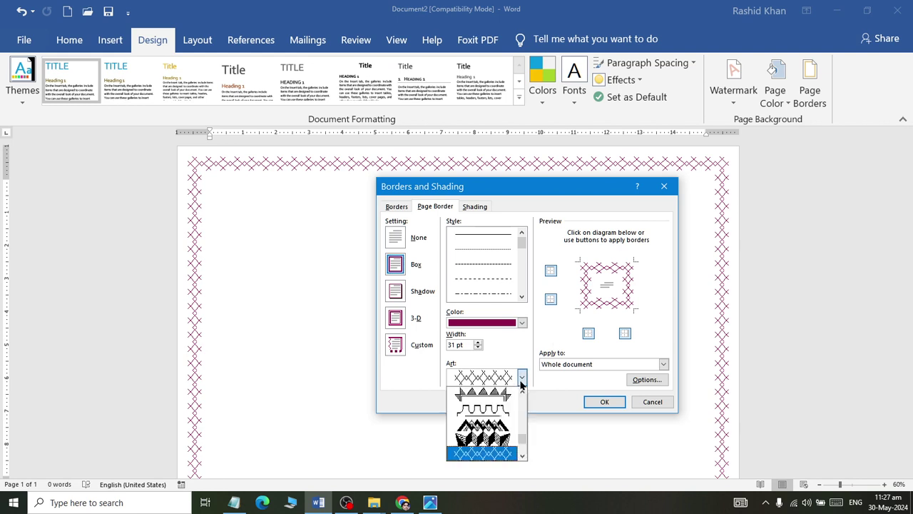
click(500, 433)
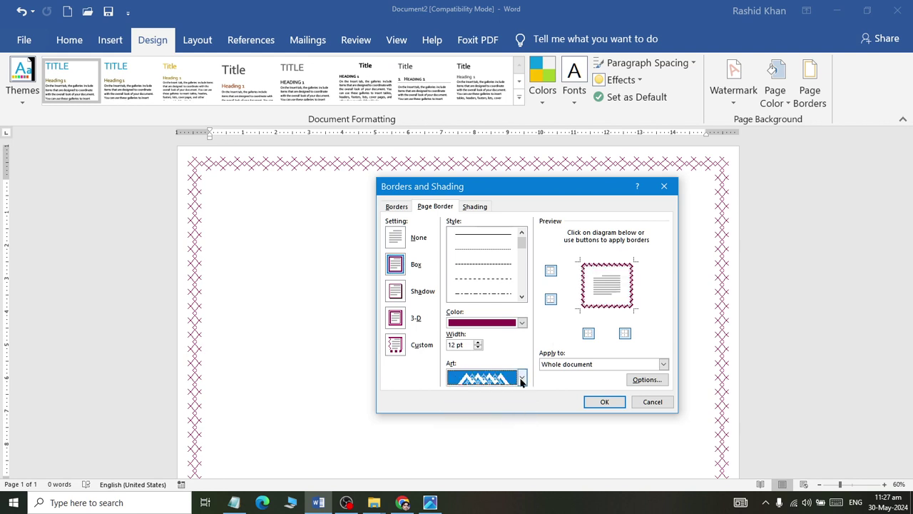
click(478, 344)
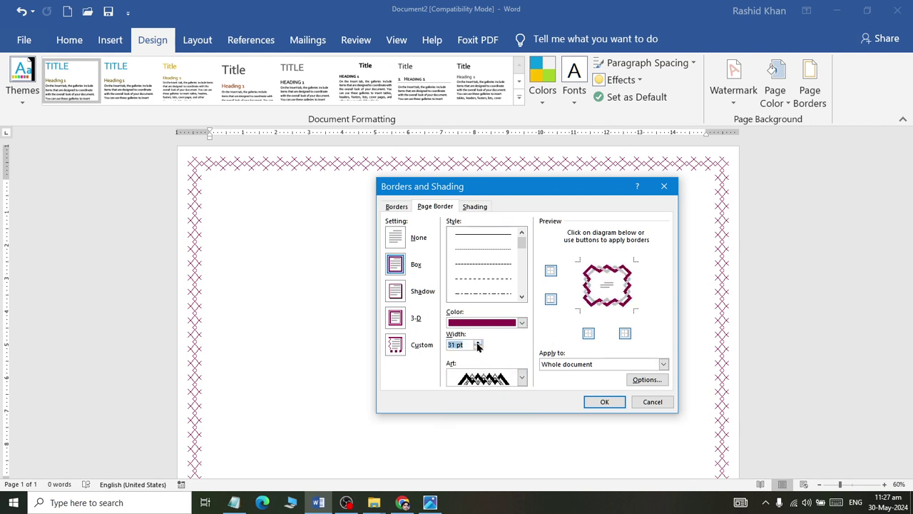
click(599, 401)
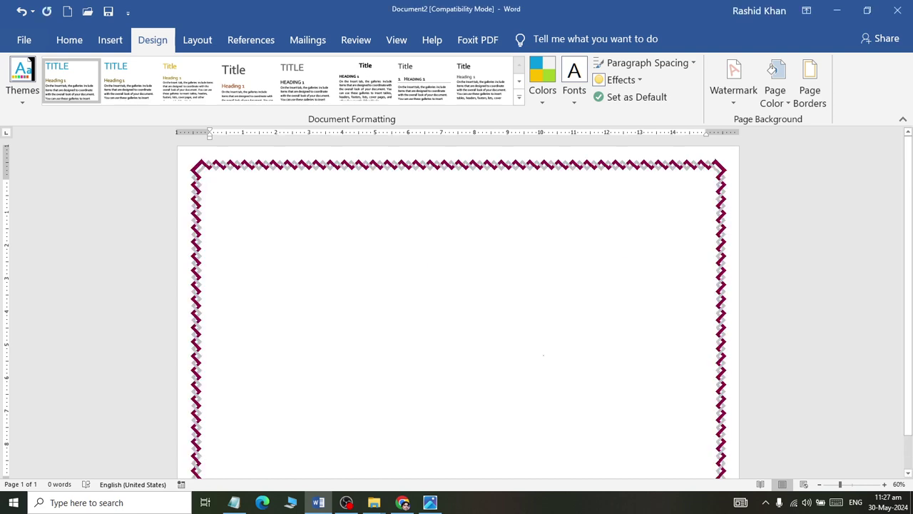
Compare against the reference certificate image and return to Word.
key(alt+Tab)
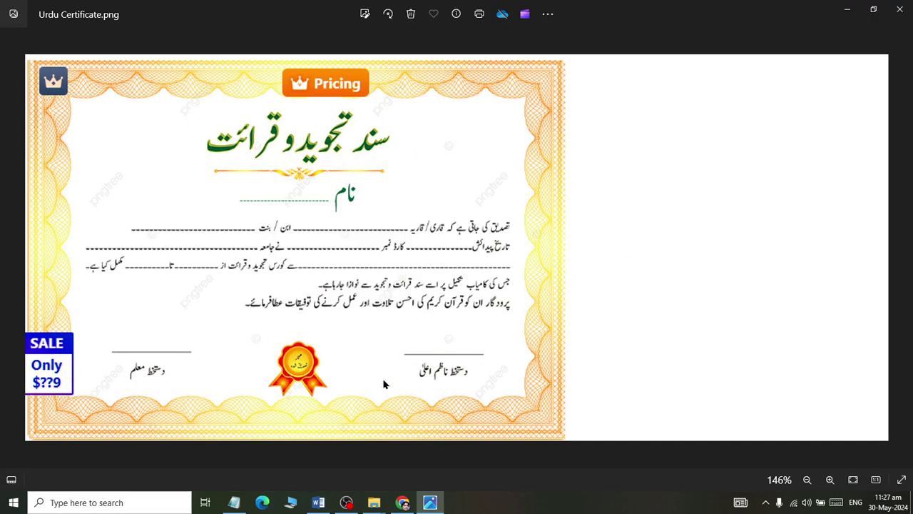
key(alt+Tab)
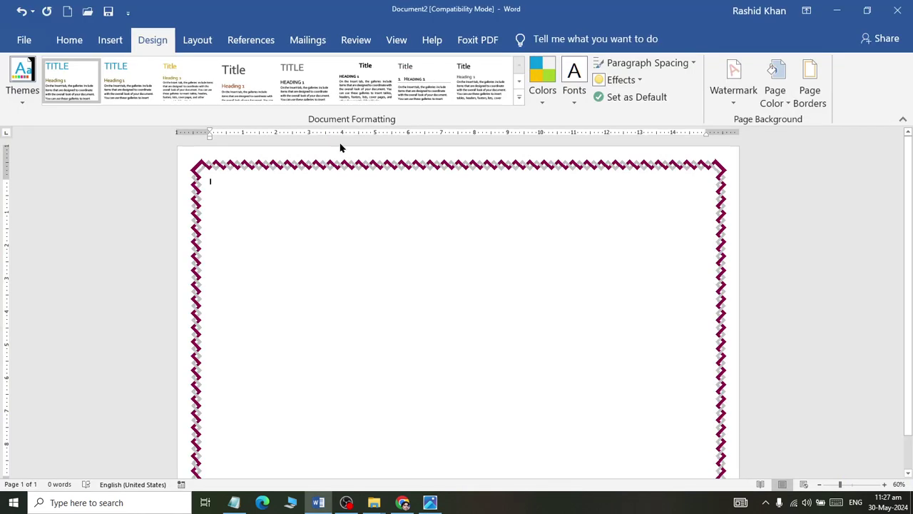
key(alt+Tab)
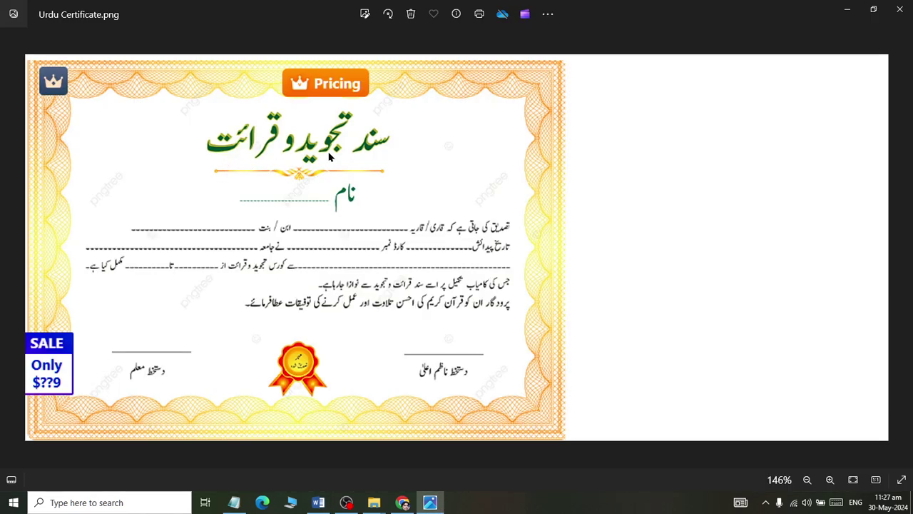
key(alt+Tab)
Open and dismiss the WordArt gallery, then close Document2 with Ctrl+W.
click(121, 40)
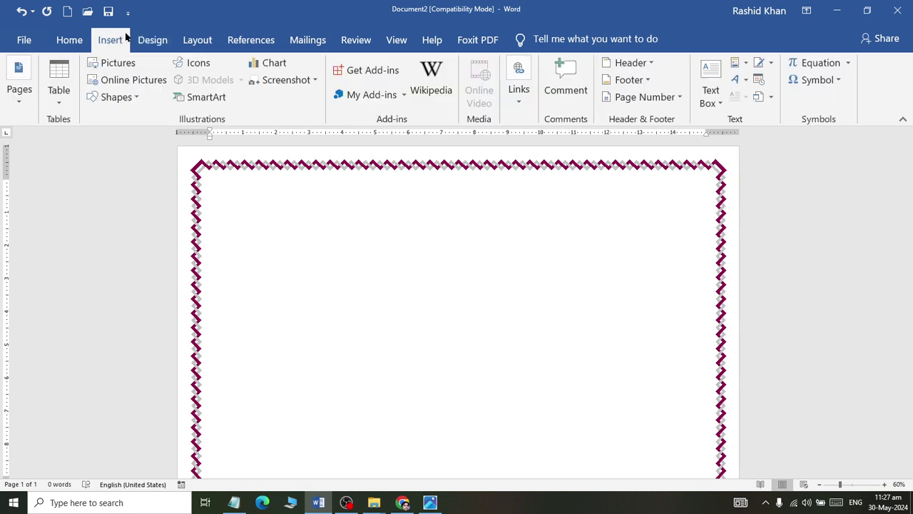
click(735, 80)
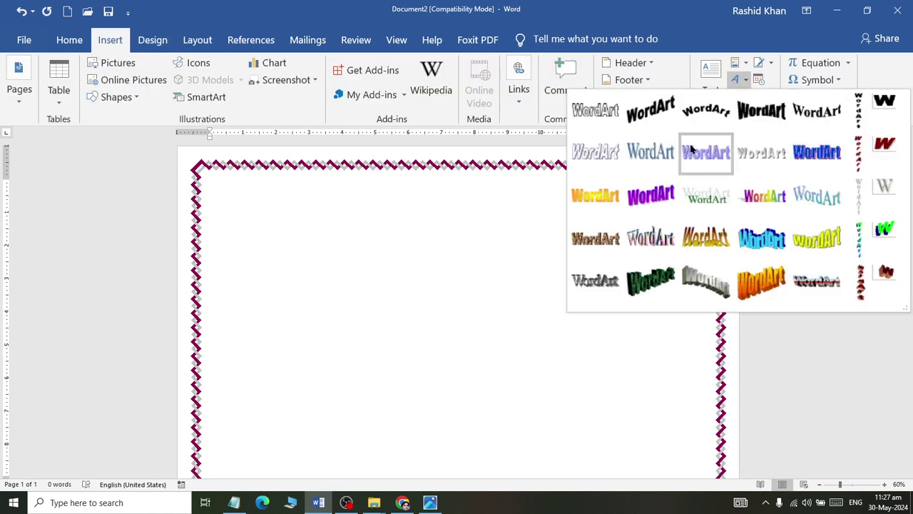
click(400, 218)
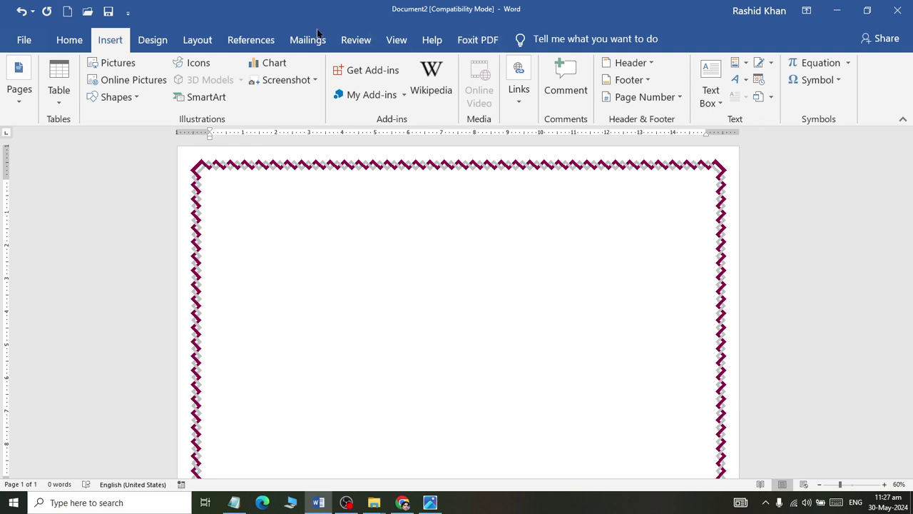
key(ctrl+w)
Discard Document2's changes, close Word, and relaunch it by running 'winword'.
click(448, 274)
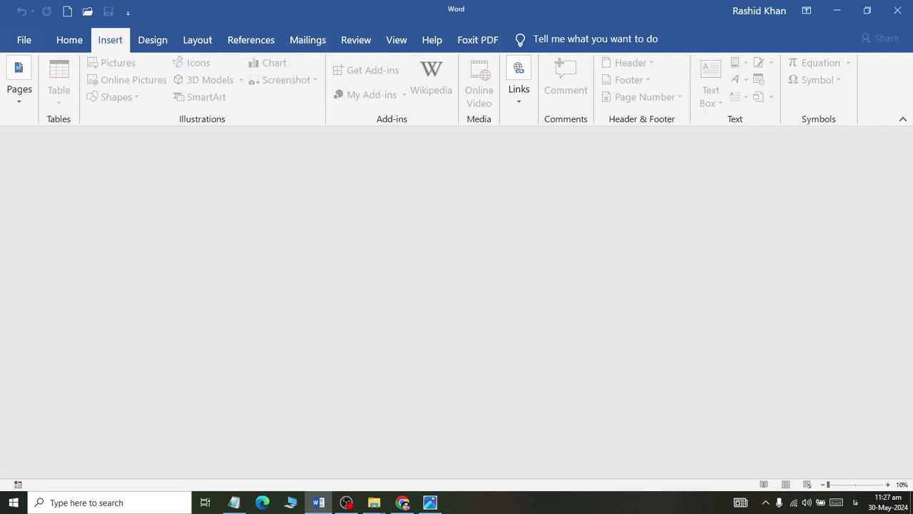
click(897, 10)
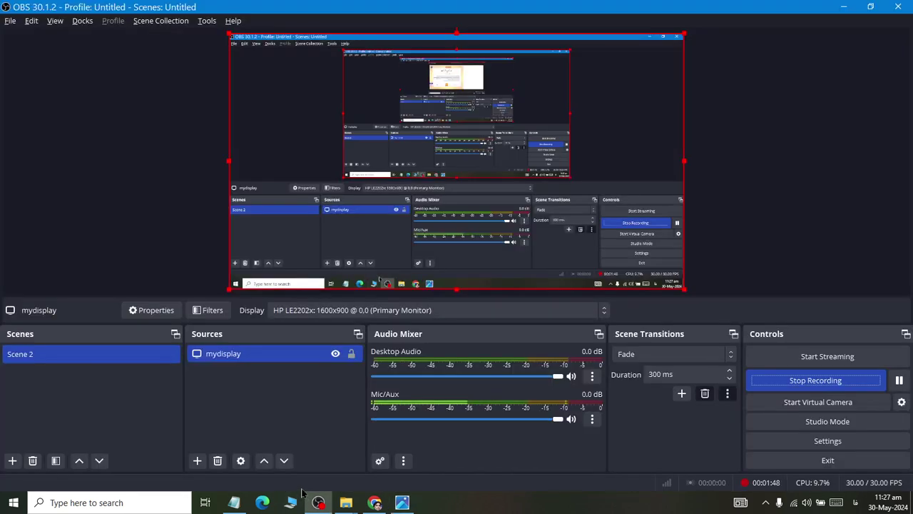
key(super+r)
text(ص)
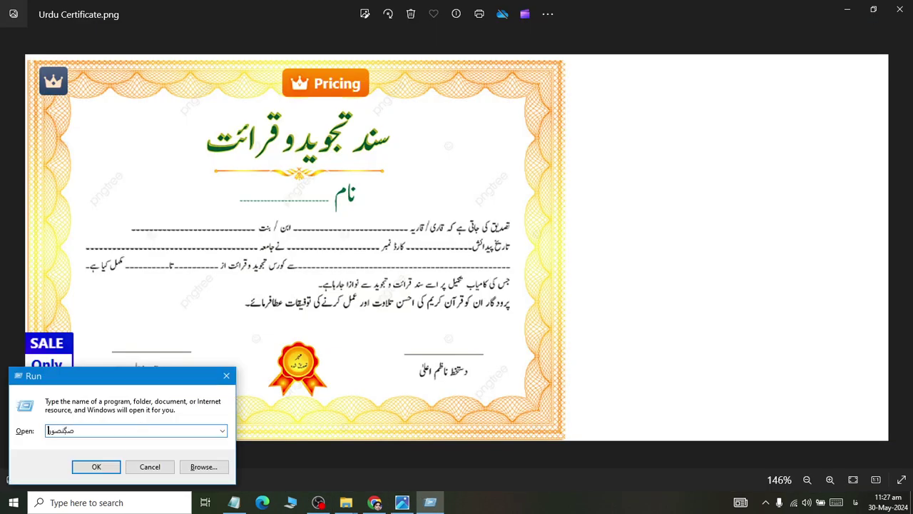
key(BackSpace)
key(BackSpace)
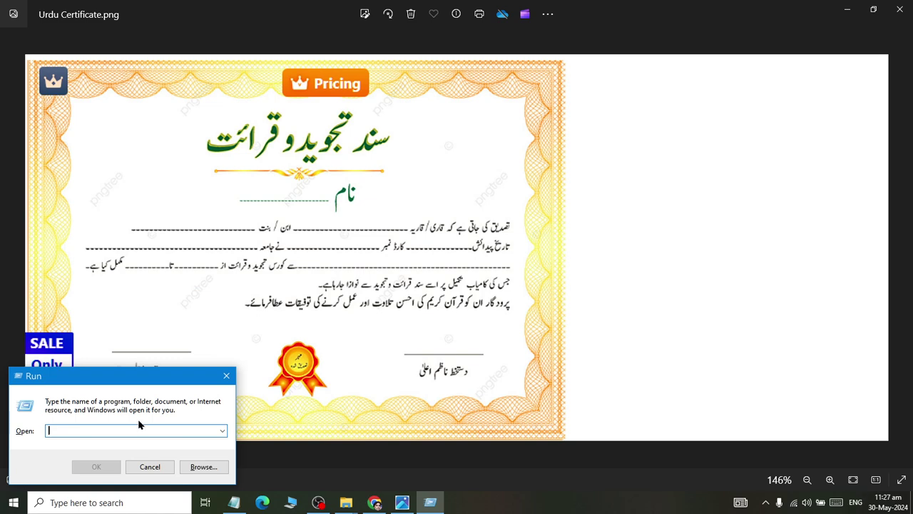
text(winword)
key(Return)
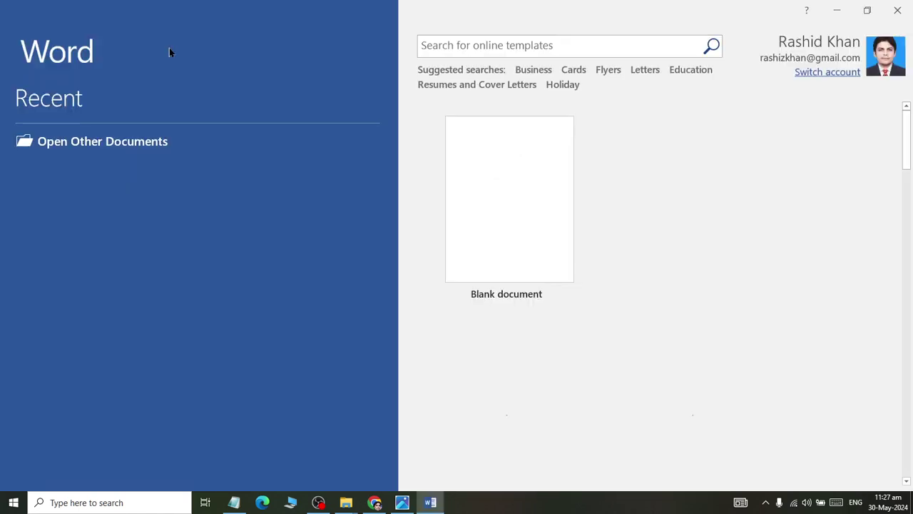
mouse_move(695, 206)
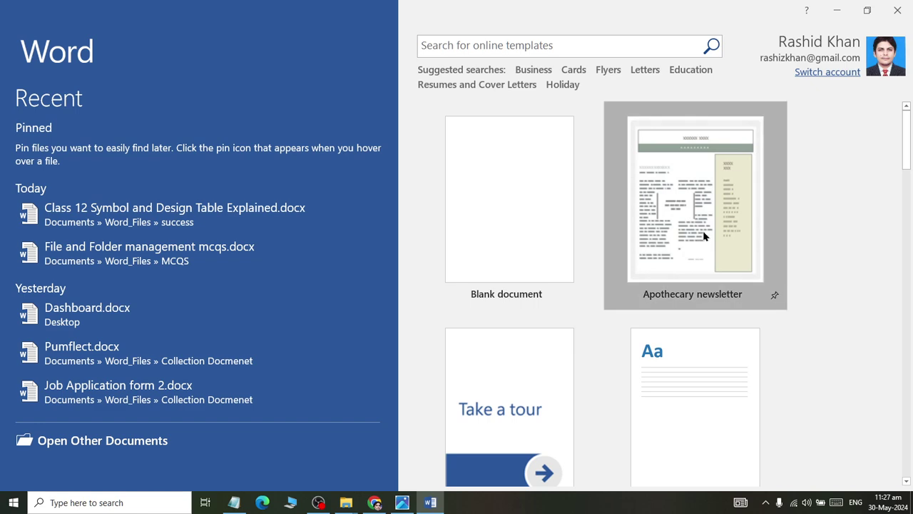
Create a document from the Apothecary newsletter template and delete all its body content.
double_click(702, 235)
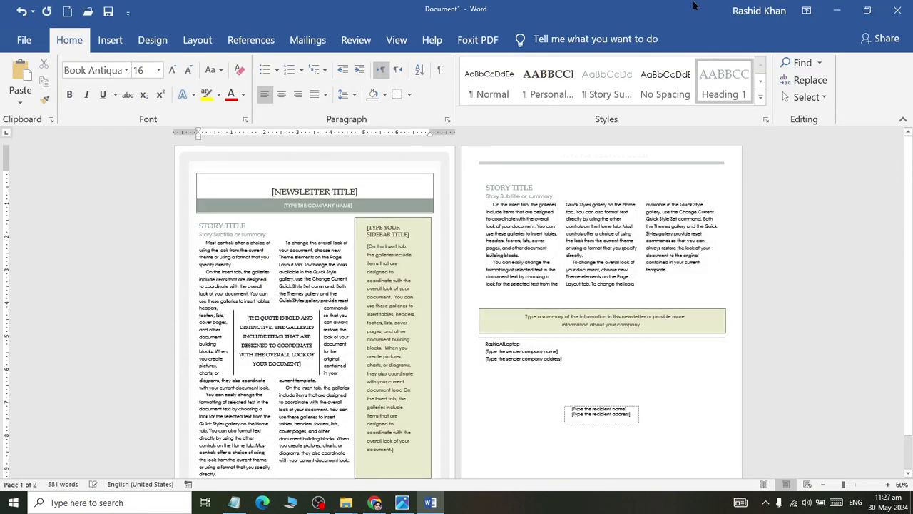
key(ctrl+a)
key(Delete)
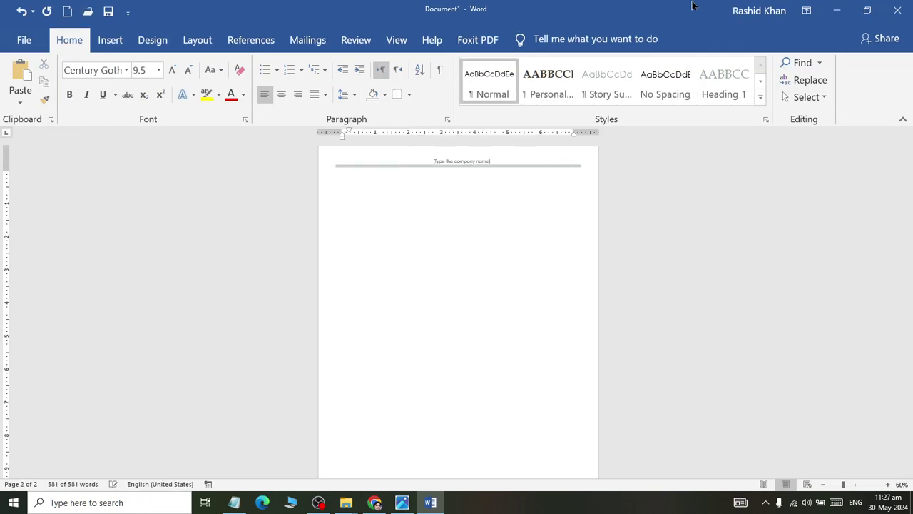
ctrl+scroll(607, 158, up, 1)
ctrl+scroll(577, 156, up, 4)
ctrl+scroll(549, 157, up, 4)
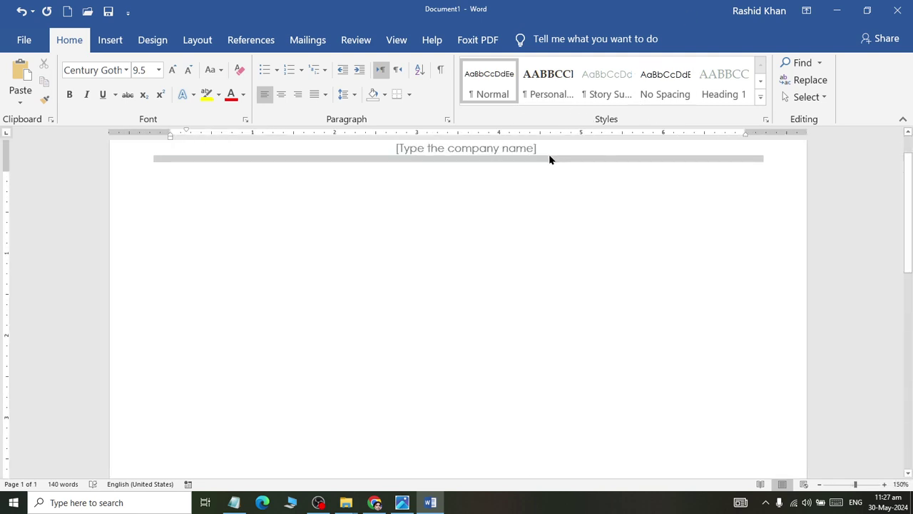
Remove the header's company name box and grey line, then return to the body.
double_click(549, 160)
click(546, 161)
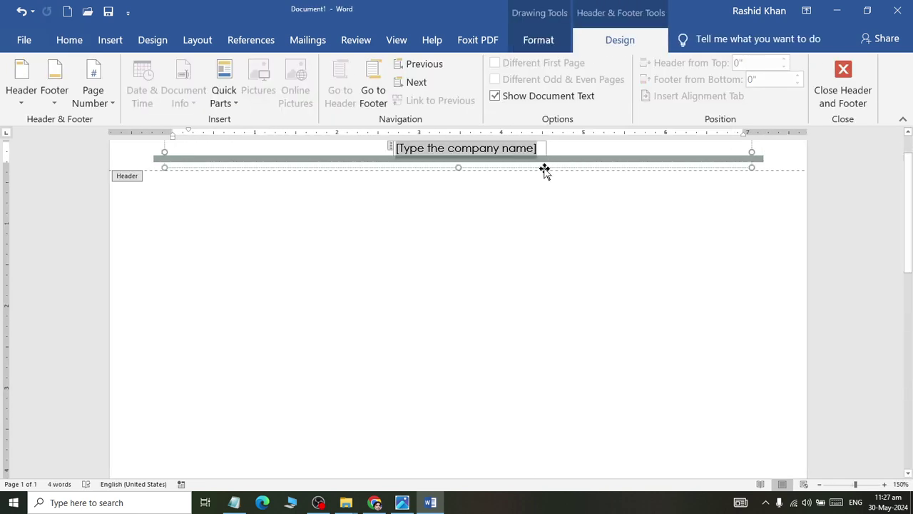
click(542, 147)
key(Delete)
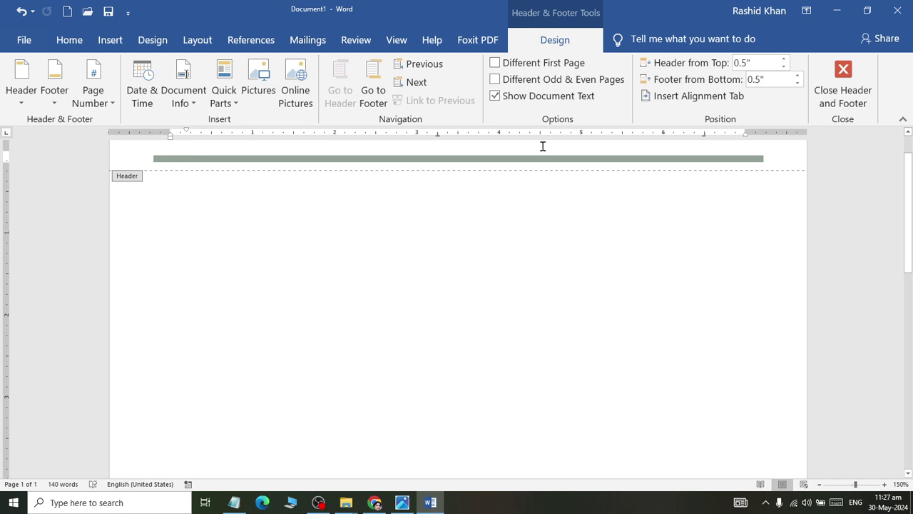
click(535, 160)
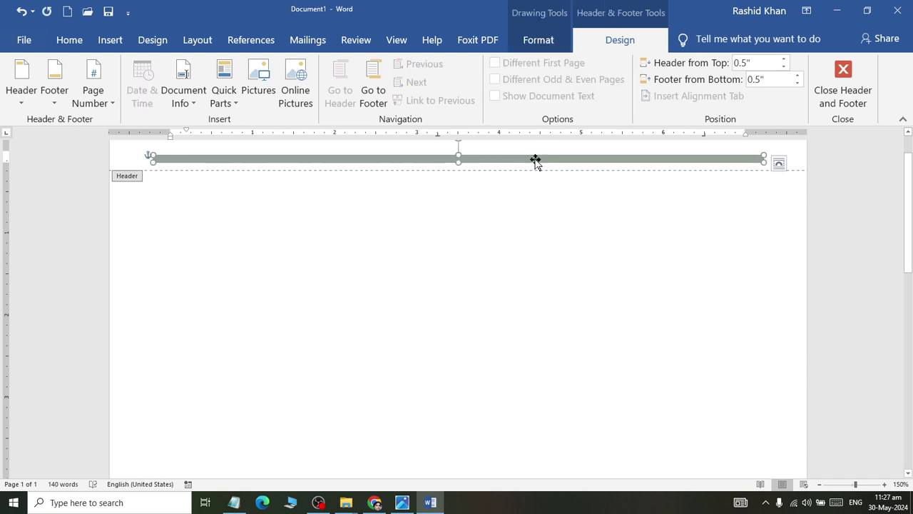
key(Delete)
double_click(393, 327)
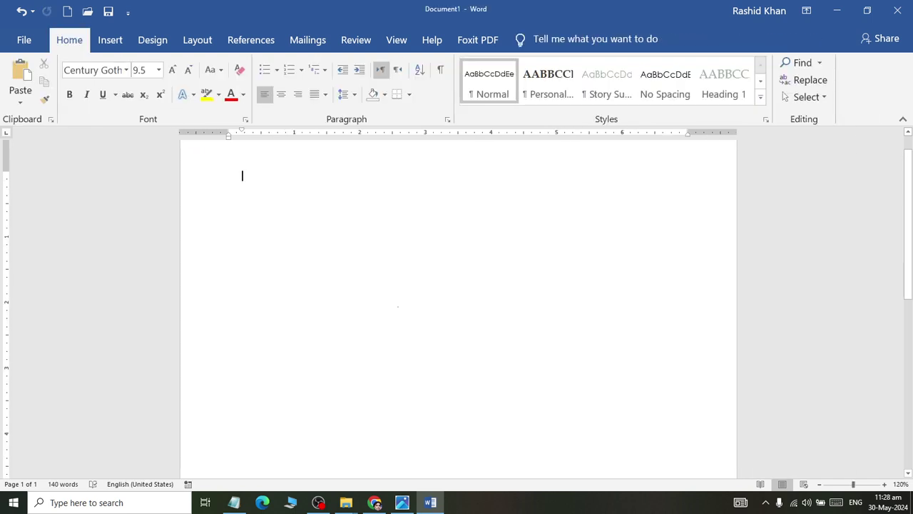
In Page Borders, choose the flower pattern from the art list.
click(169, 47)
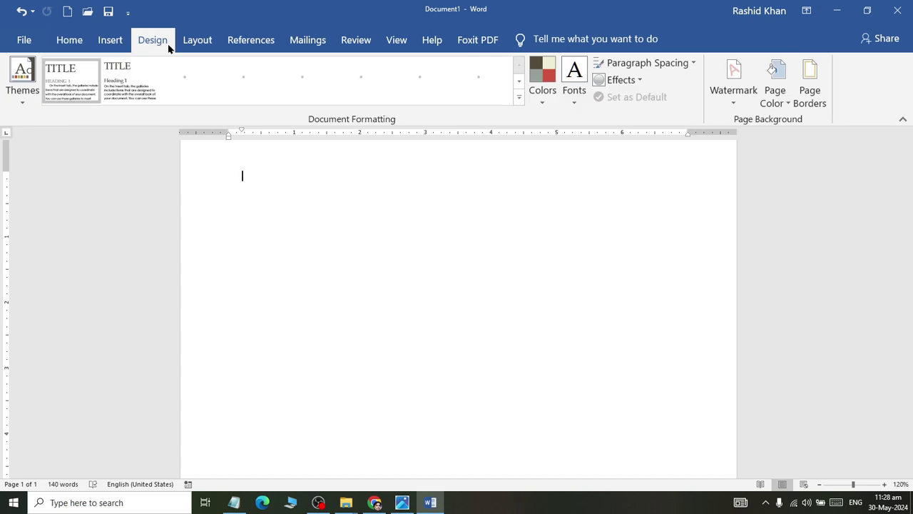
click(809, 78)
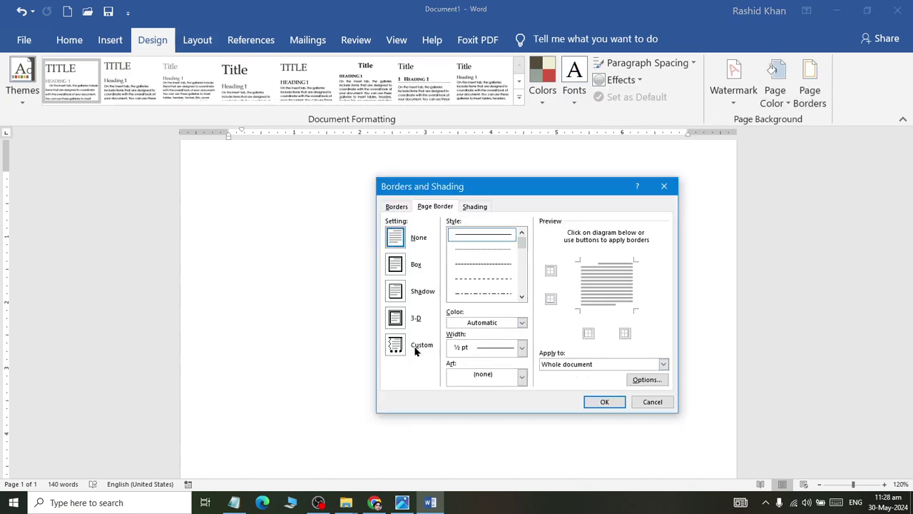
click(522, 377)
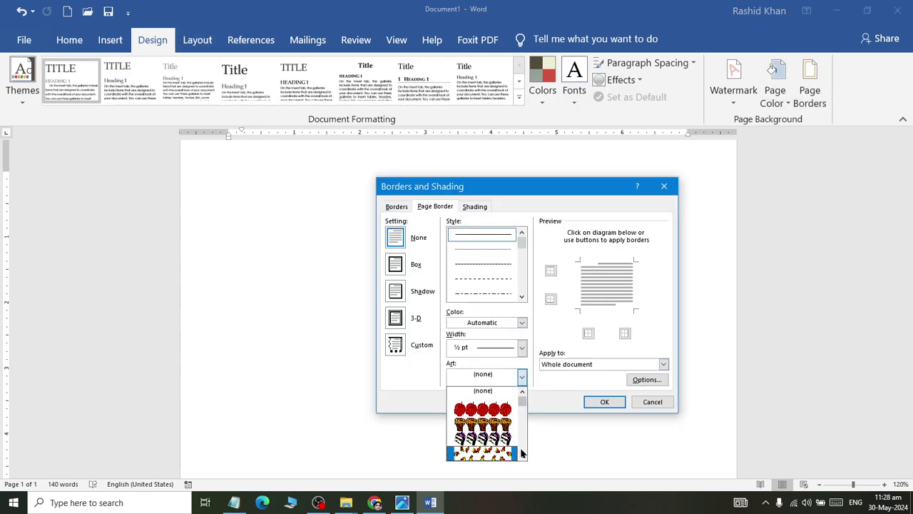
scroll(523, 442, down, 2)
scroll(522, 451, down, 2)
scroll(522, 452, down, 2)
scroll(522, 451, down, 2)
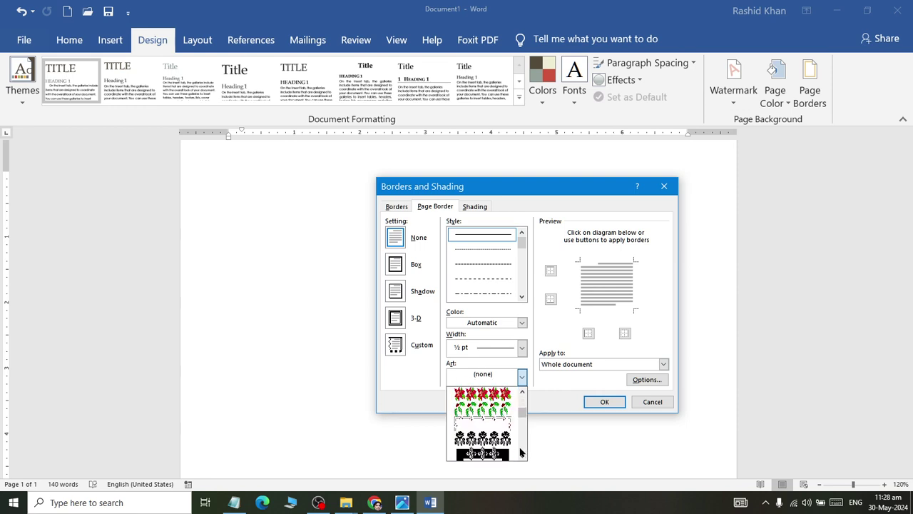
scroll(520, 452, down, 2)
scroll(519, 403, down, 2)
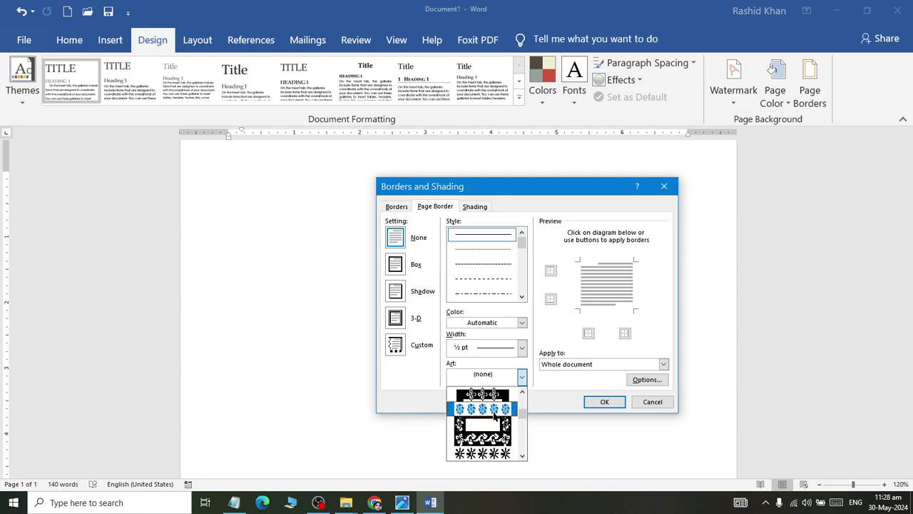
click(492, 415)
Make the flower border 31 pt and red, and apply it to the page.
click(478, 342)
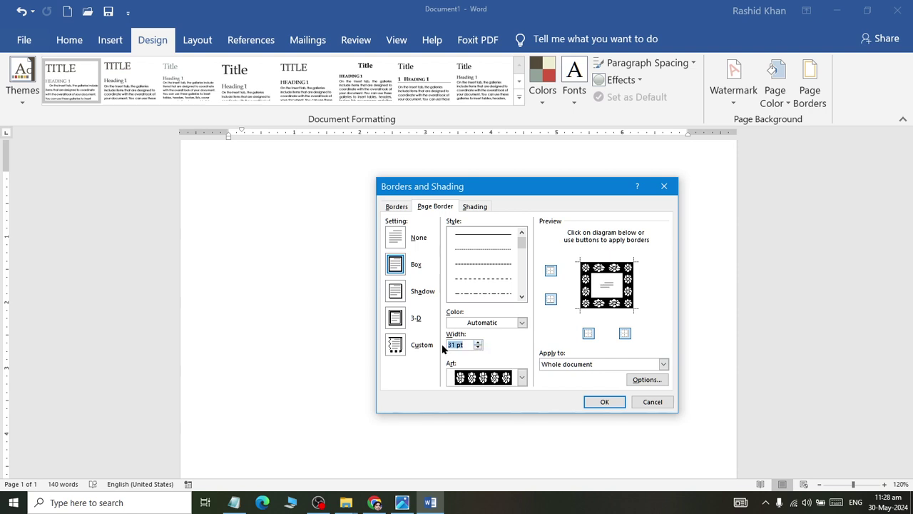
click(522, 323)
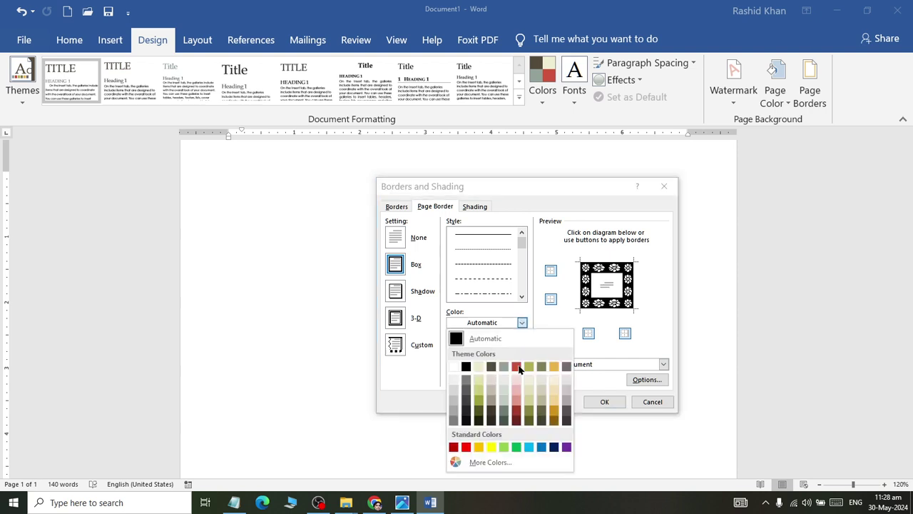
click(466, 447)
click(604, 402)
scroll(476, 358, down, 2)
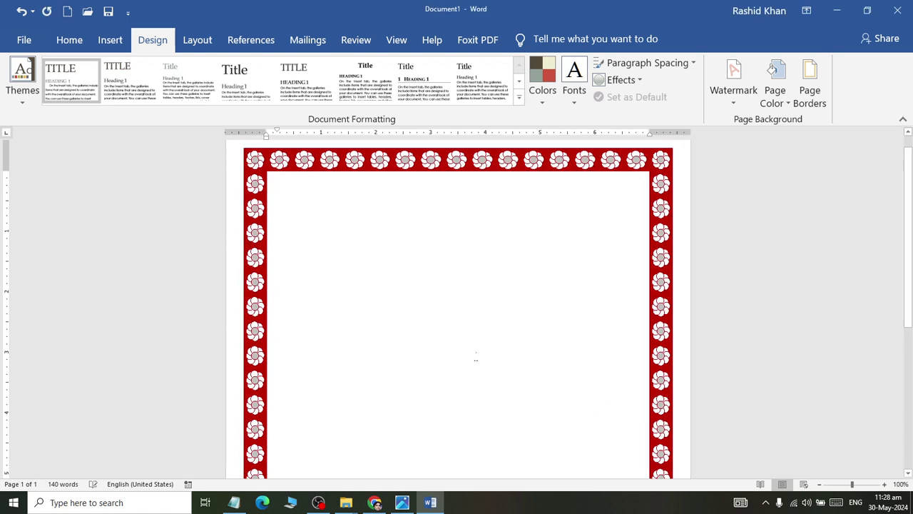
scroll(476, 358, down, 1)
click(193, 39)
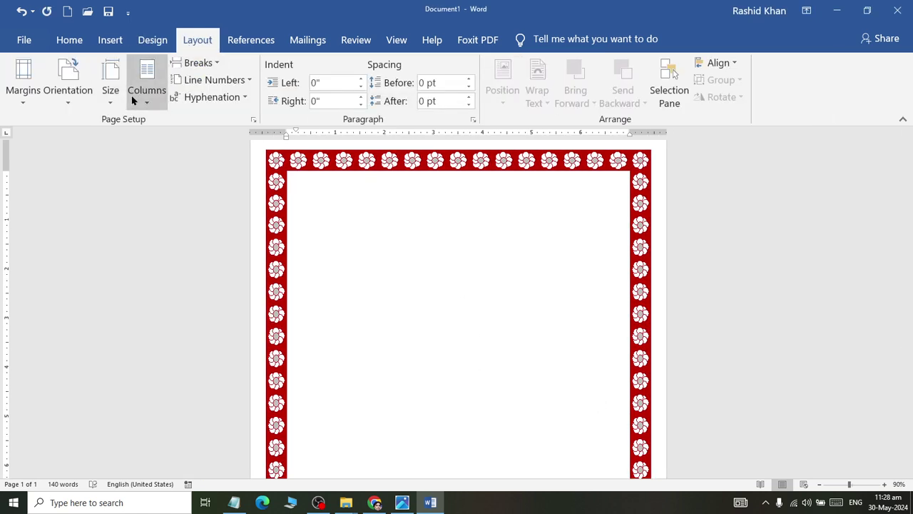
Switch the bordered page to landscape orientation and compare it with the reference certificate.
click(68, 79)
click(75, 171)
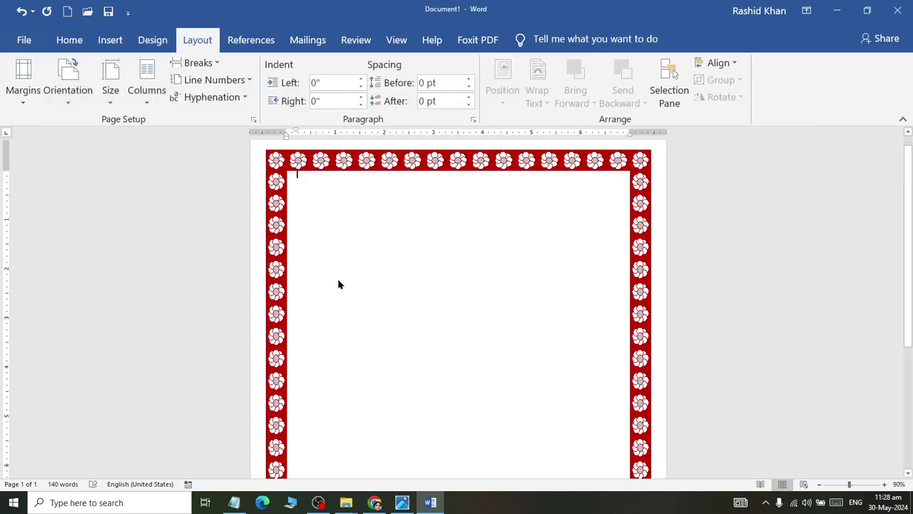
scroll(339, 284, down, 2)
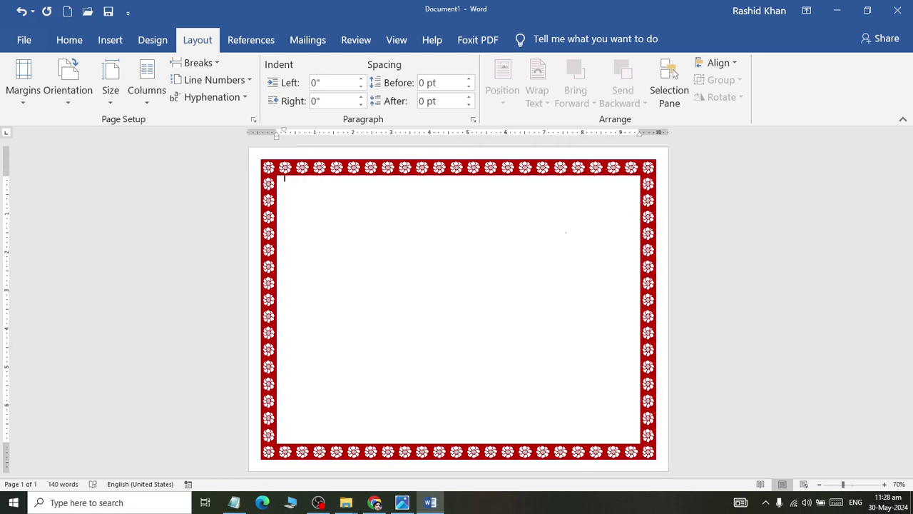
key(alt+Tab)
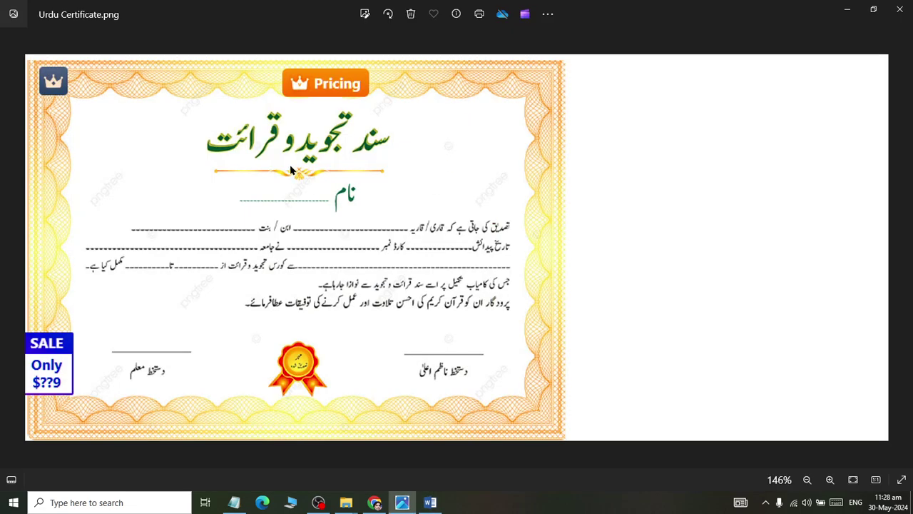
key(alt+Tab)
click(110, 39)
Insert a WordArt box, move it to the top centre, and delete its placeholder text.
click(767, 79)
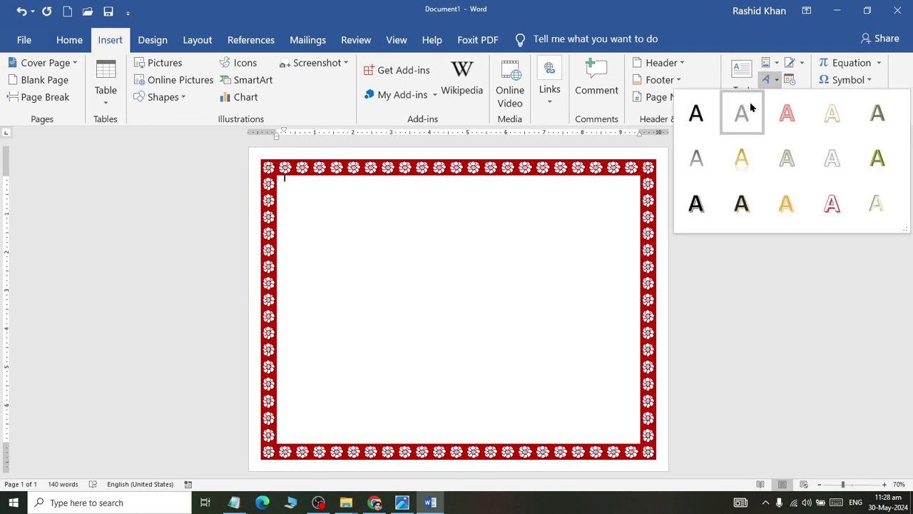
click(696, 114)
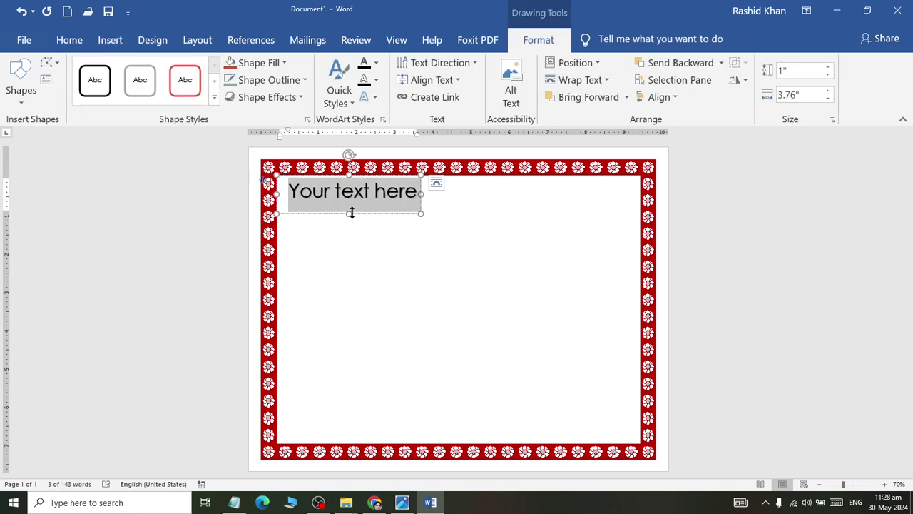
drag(362, 215, 515, 263)
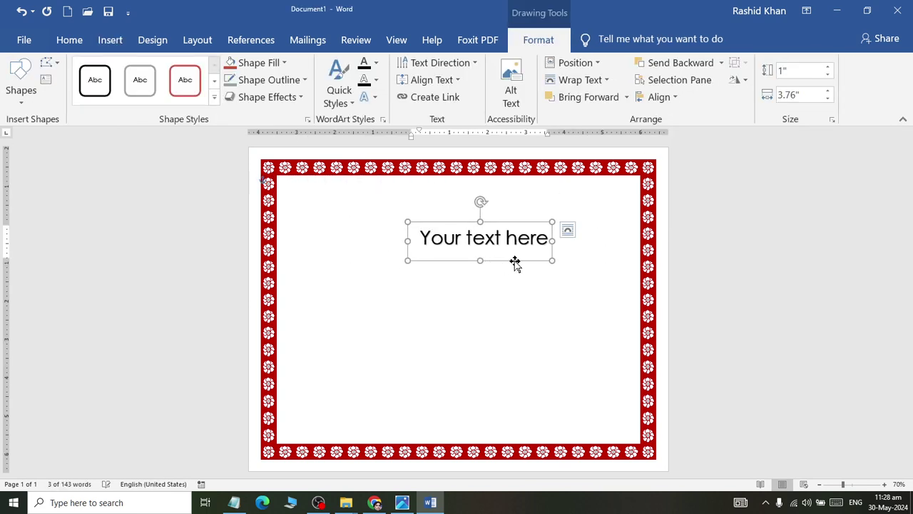
scroll(515, 263, up, 3)
scroll(546, 228, up, 1)
click(535, 245)
key(ctrl+a)
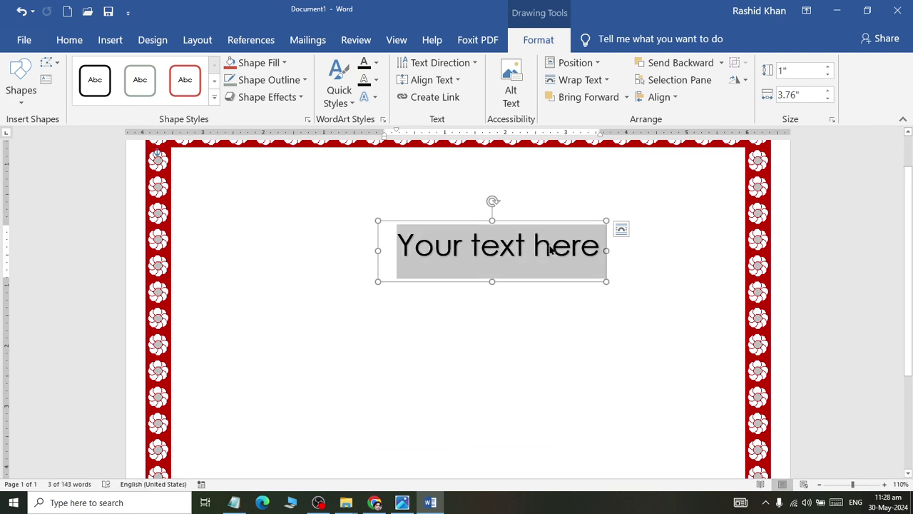
key(Delete)
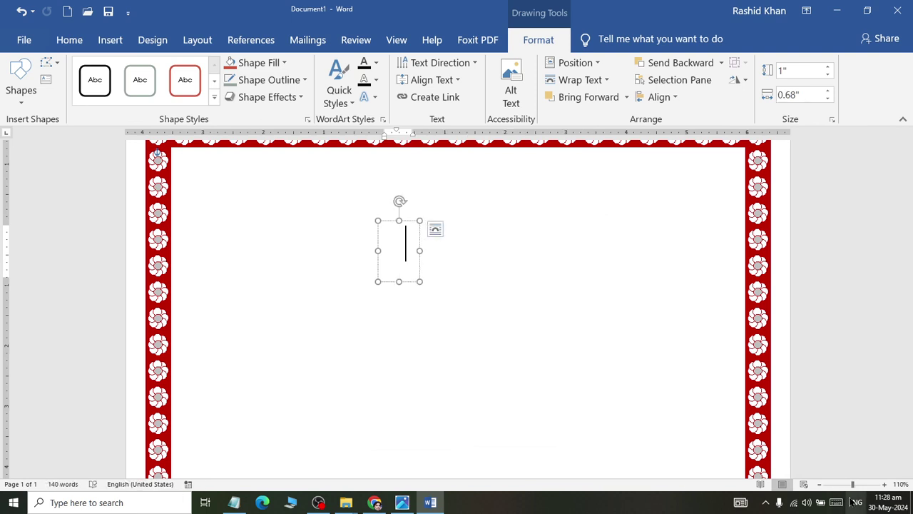
Switch the keyboard input to Urdu and set the box's text direction to right-to-left.
click(855, 502)
click(720, 417)
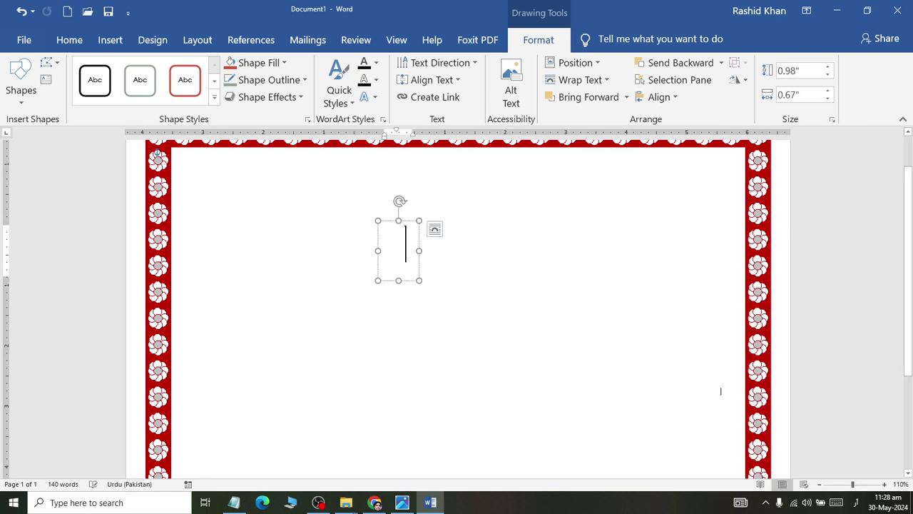
click(69, 40)
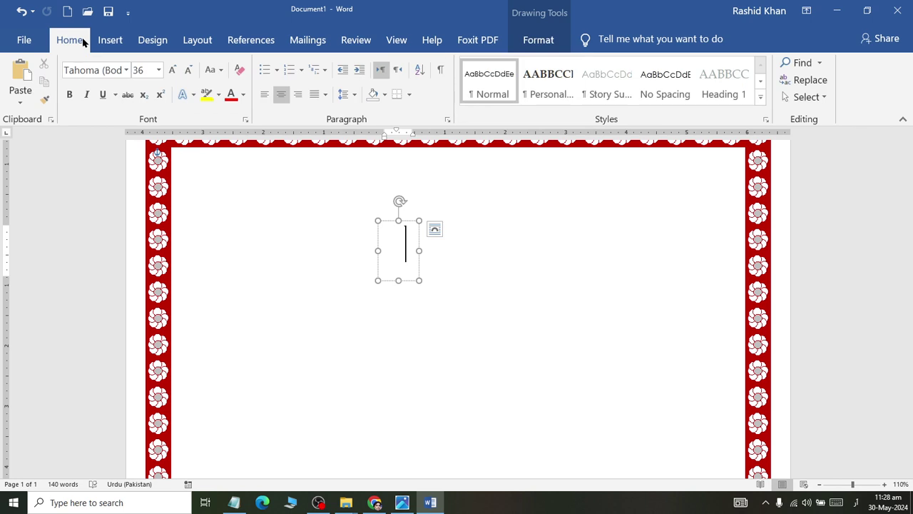
click(397, 69)
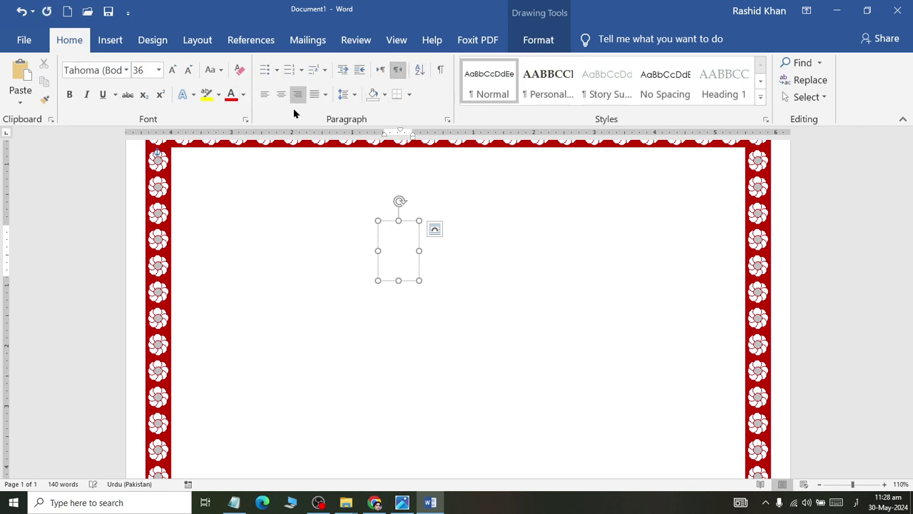
Browse the font list, then apply the Jameel Noori font at 36 pt to the empty WordArt box.
click(126, 70)
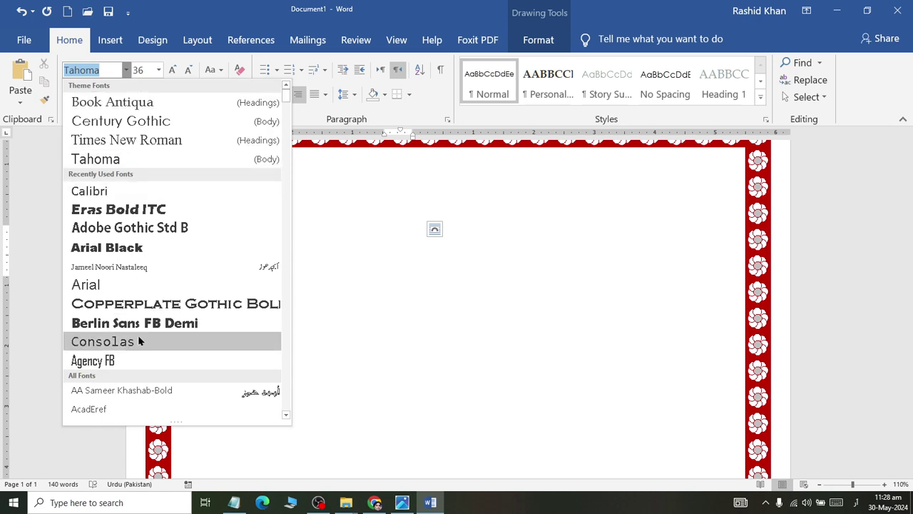
scroll(139, 334, down, 1)
scroll(139, 334, down, 3)
scroll(168, 253, down, 2)
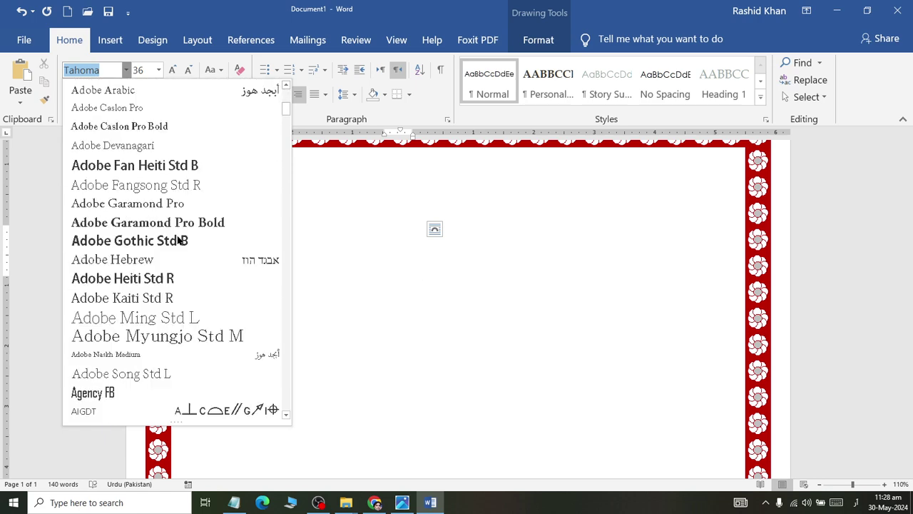
scroll(173, 246, down, 5)
scroll(174, 246, down, 3)
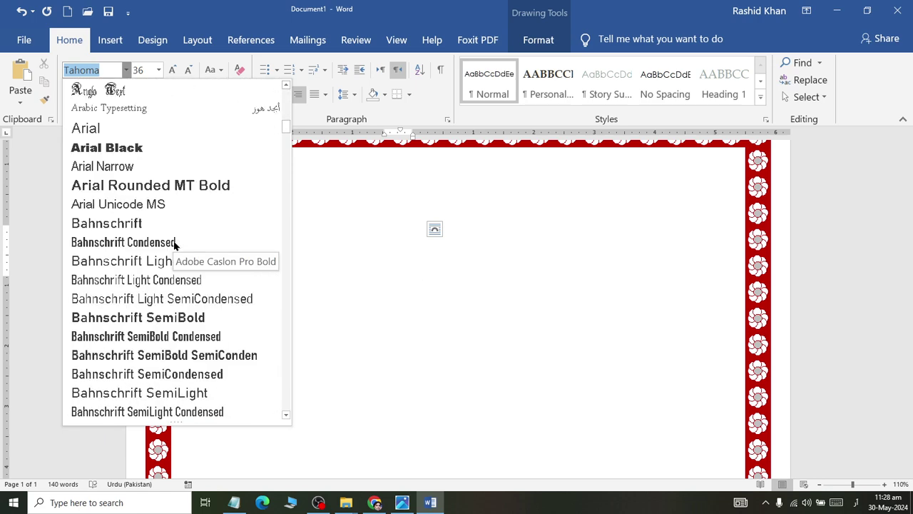
scroll(174, 246, up, 1)
scroll(173, 246, up, 1)
scroll(173, 246, down, 5)
scroll(173, 246, down, 6)
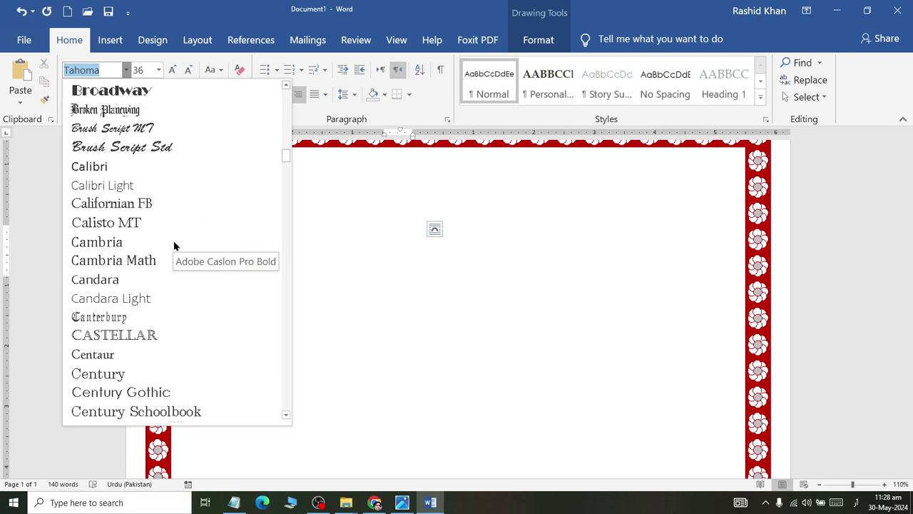
scroll(174, 246, down, 4)
scroll(173, 246, down, 4)
scroll(173, 246, down, 4)
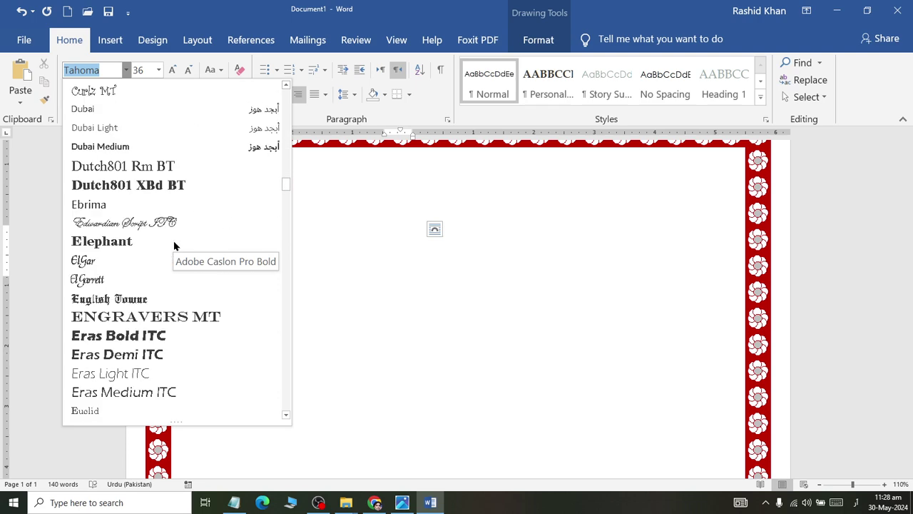
scroll(173, 246, down, 5)
scroll(173, 246, down, 4)
scroll(173, 246, down, 4)
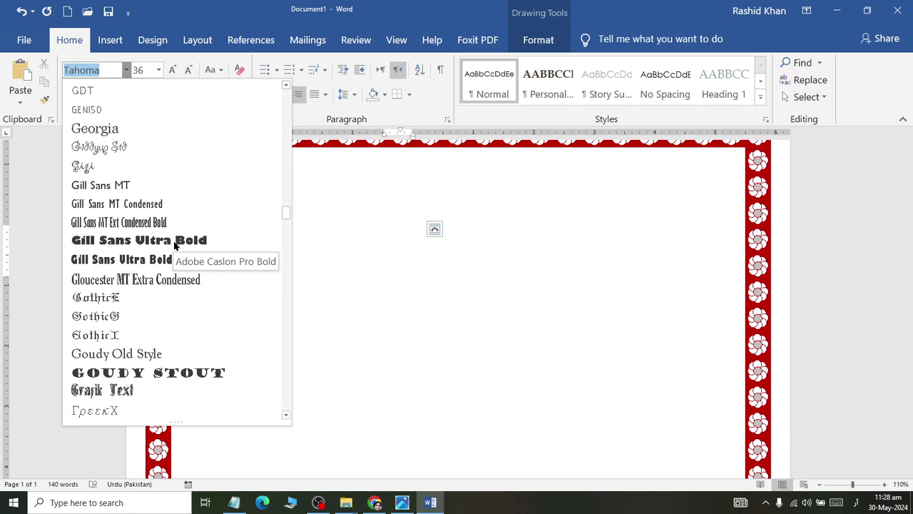
scroll(174, 246, down, 5)
scroll(173, 246, down, 5)
scroll(174, 246, up, 2)
scroll(173, 246, down, 6)
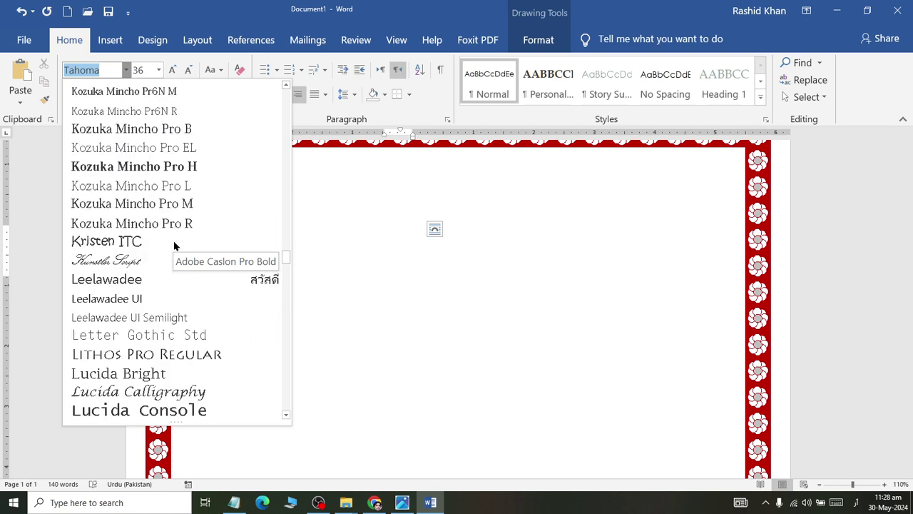
scroll(174, 246, down, 3)
scroll(174, 246, down, 8)
scroll(173, 246, down, 7)
scroll(173, 246, up, 6)
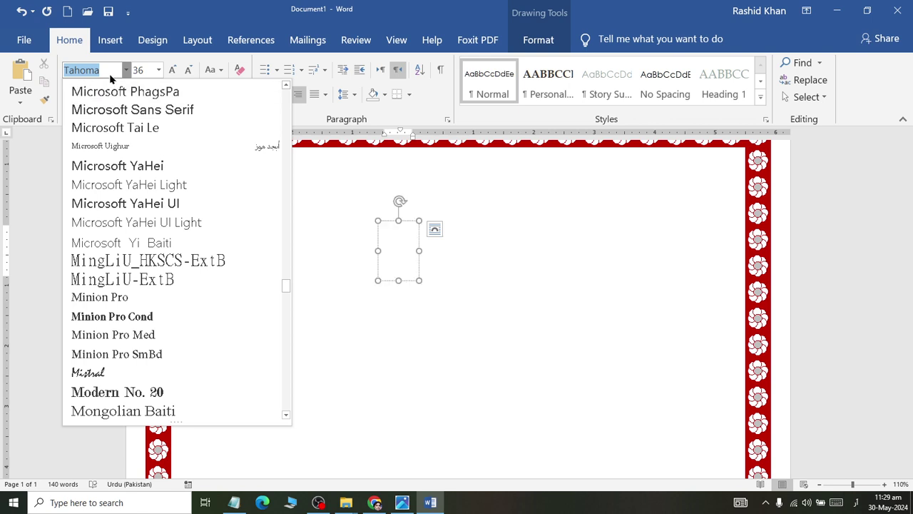
key(BackSpace)
text(ض)
key(alt+shift)
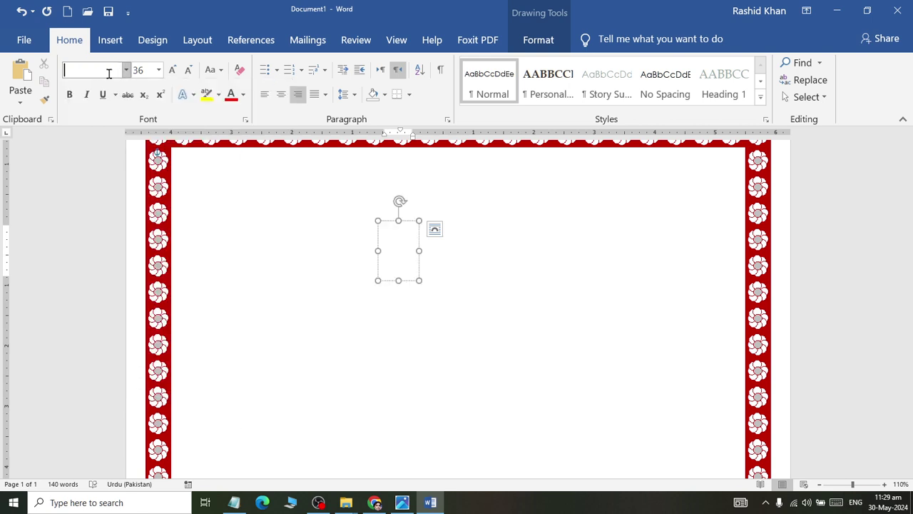
text(Jameel Noori)
key(Return)
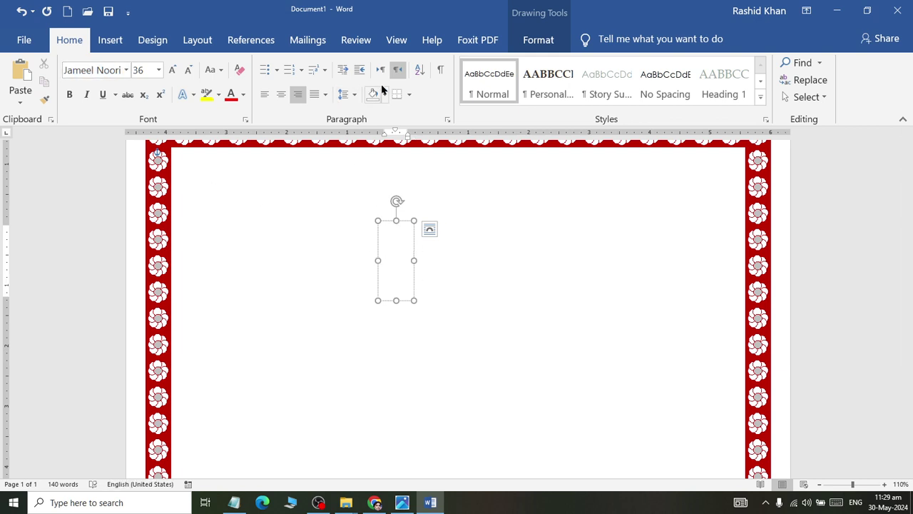
Check the reference, then type the Urdu title 'سند تجوید و قرائت' into the WordArt box.
key(alt+Tab)
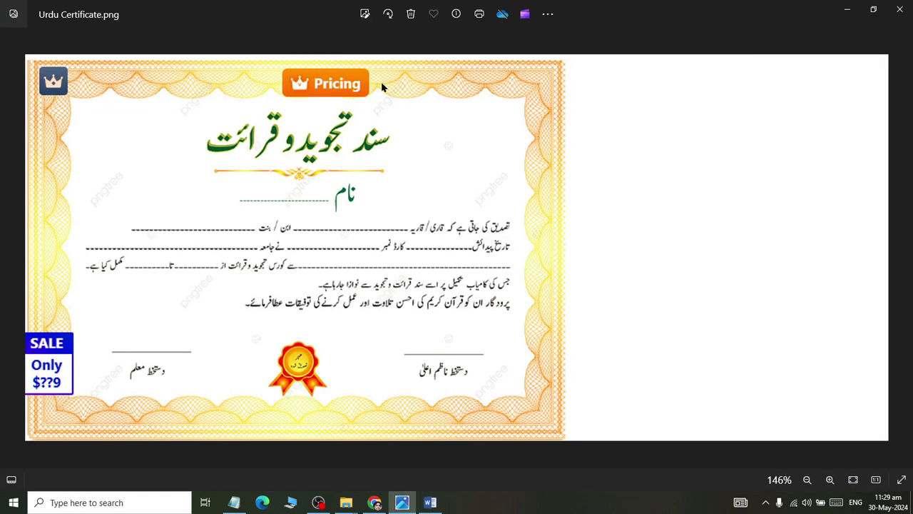
key(alt+Tab)
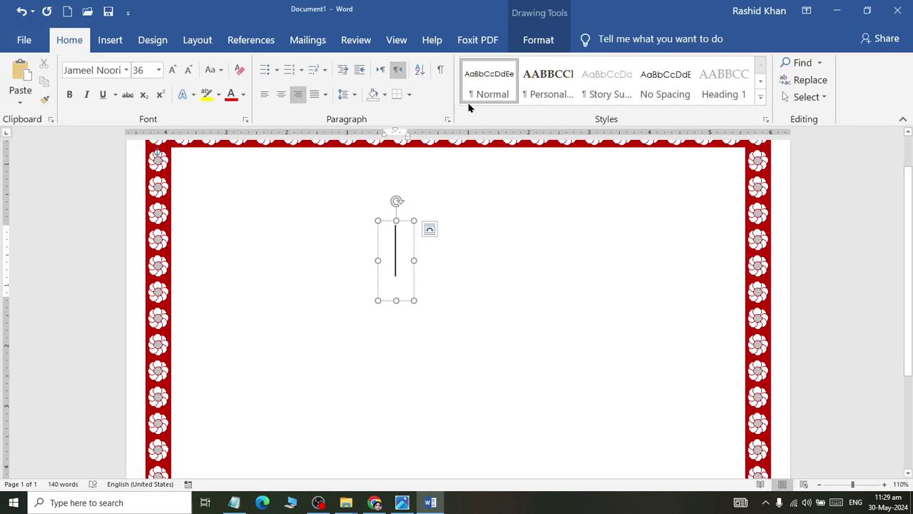
text(SD)
key(BackSpace)
key(BackSpace)
key(alt+shift)
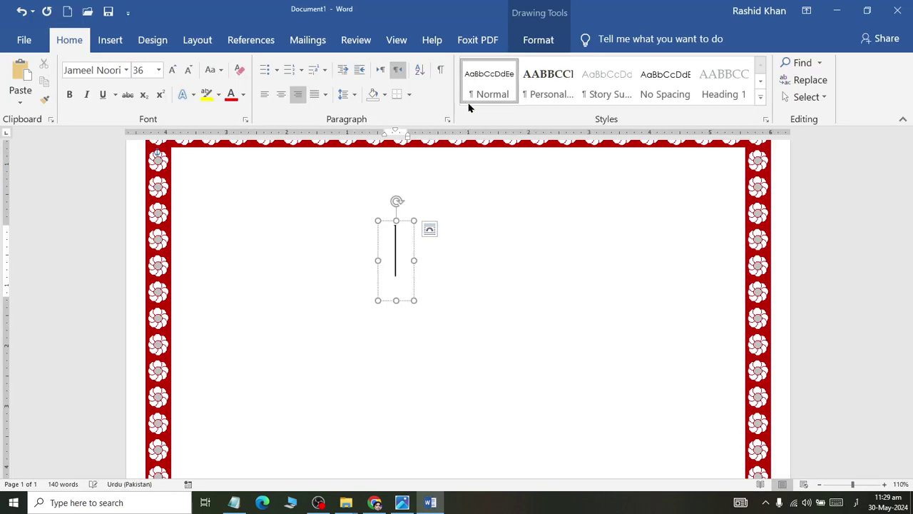
text(سند )
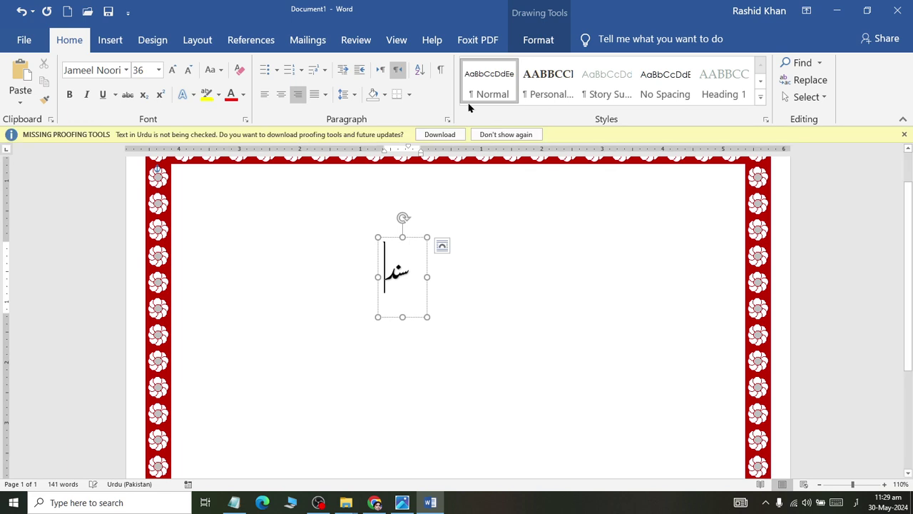
text(تجو)
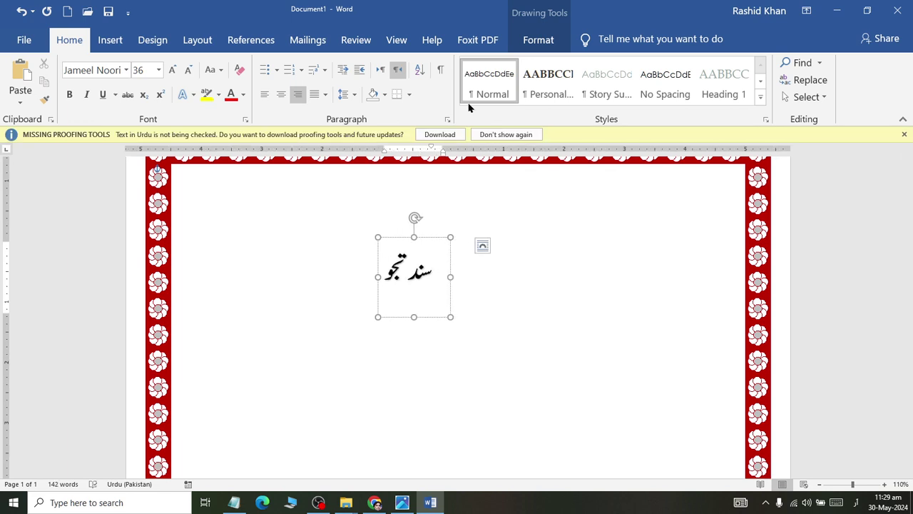
text(ید و ق)
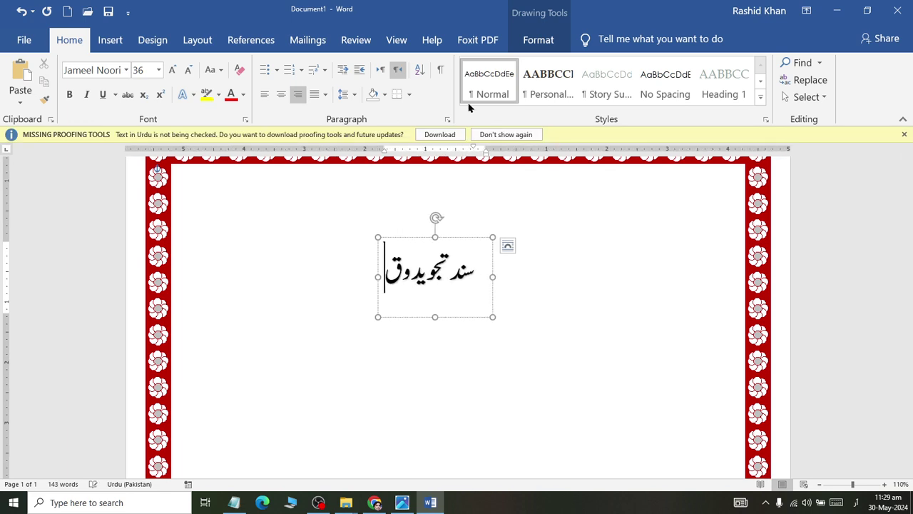
text(رائت)
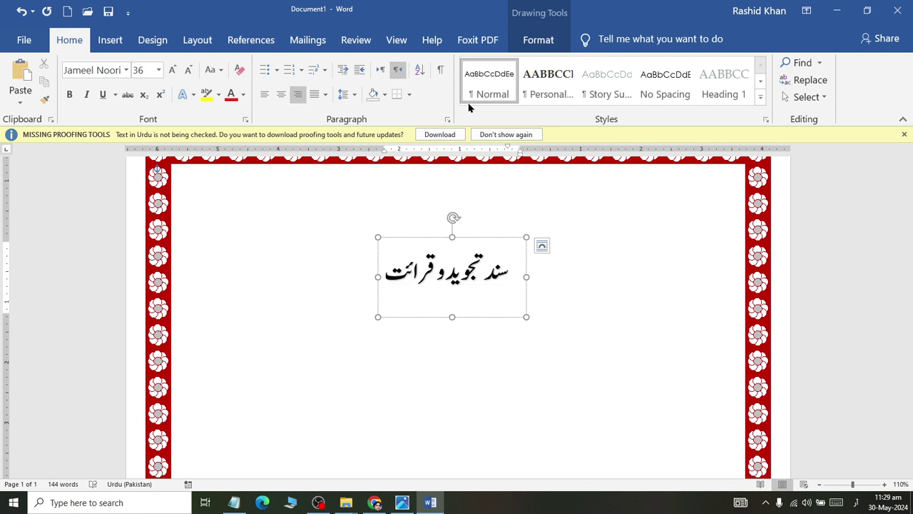
Make the title bold at 48 pt and shrink its box to fit the text.
key(ctrl+a)
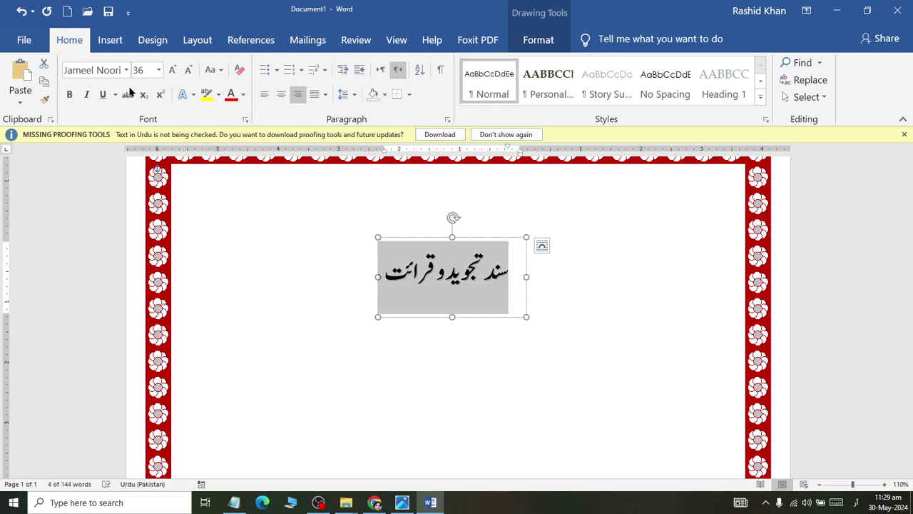
click(70, 95)
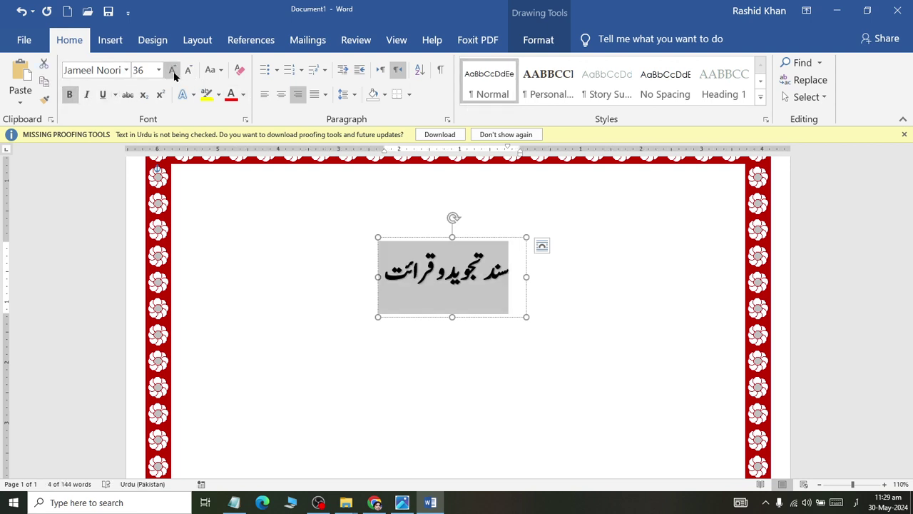
click(172, 70)
drag(473, 341, 473, 227)
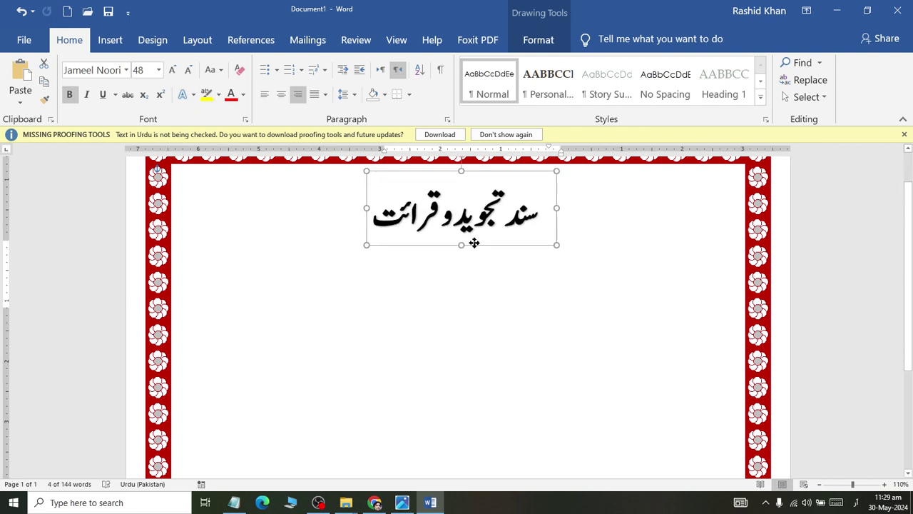
click(555, 41)
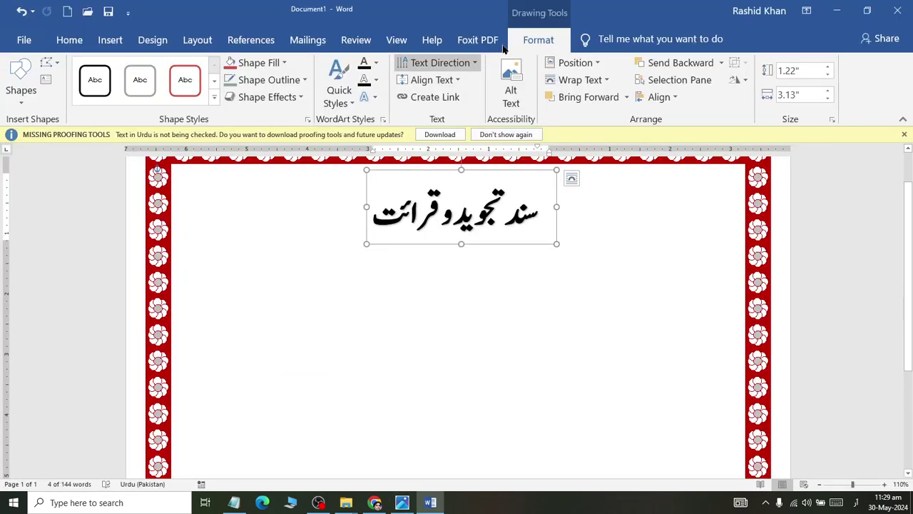
Colour the title text green with a dark blue outline, then view the reference image.
click(371, 64)
click(376, 63)
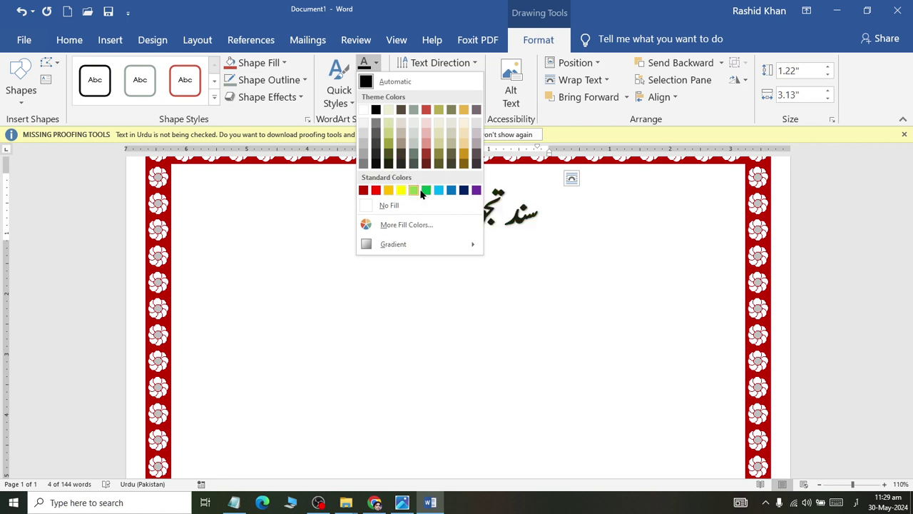
click(421, 189)
click(376, 80)
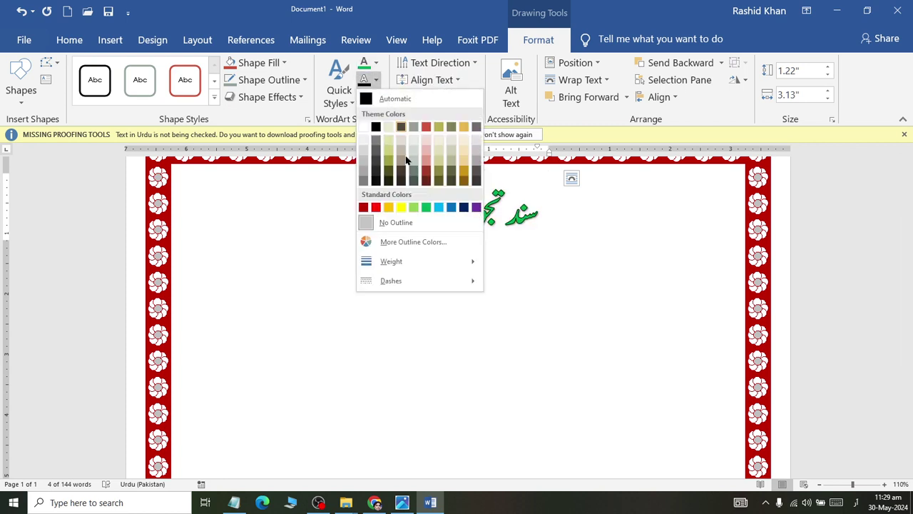
click(464, 207)
click(437, 256)
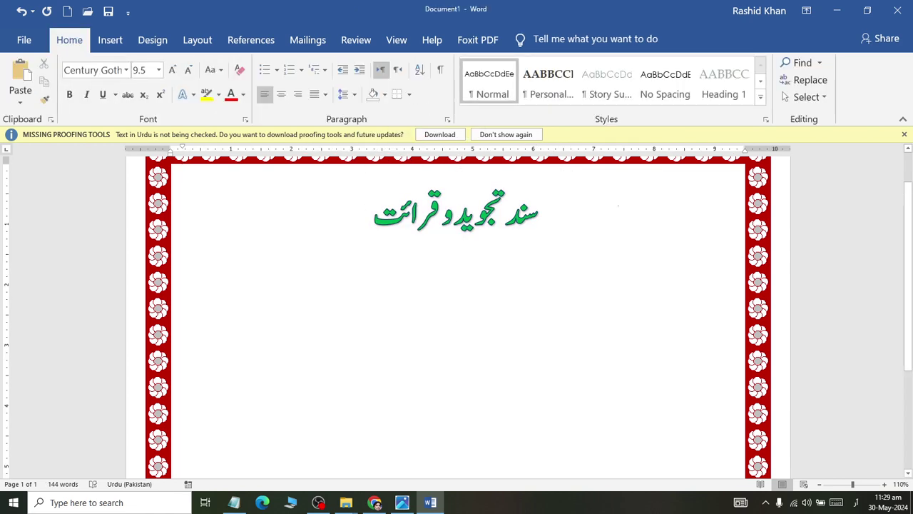
scroll(437, 257, up, 2)
key(alt+Tab)
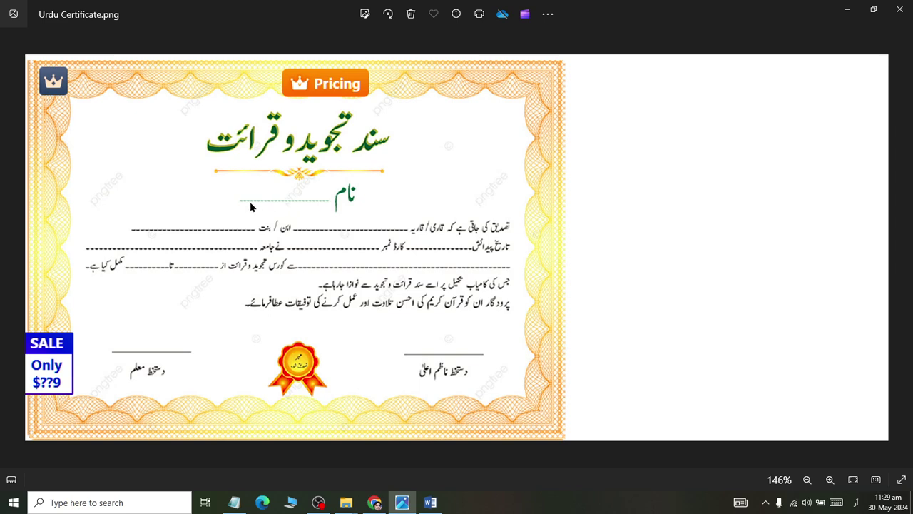
Duplicate the title just below itself and replace the copy's text with 'نام------------'.
key(alt+Tab)
click(412, 216)
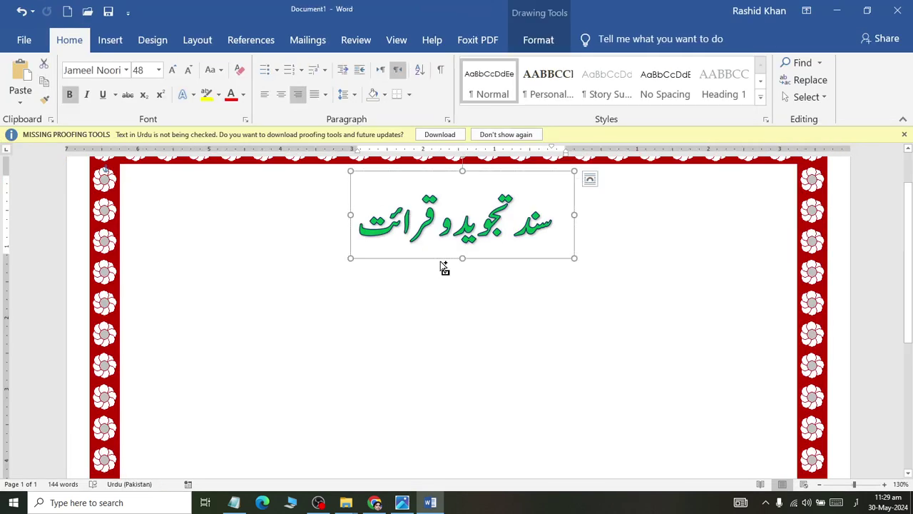
drag(444, 268, 437, 324)
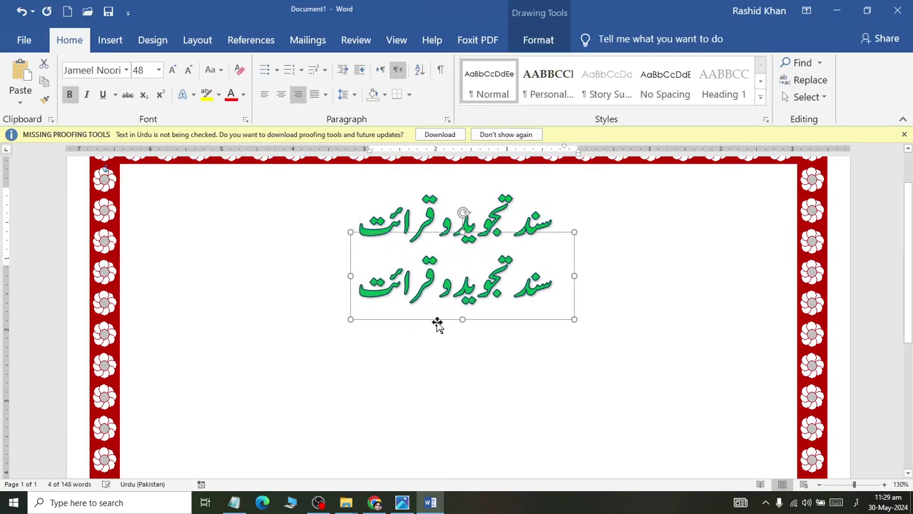
click(425, 285)
key(ctrl+a)
text(نام)
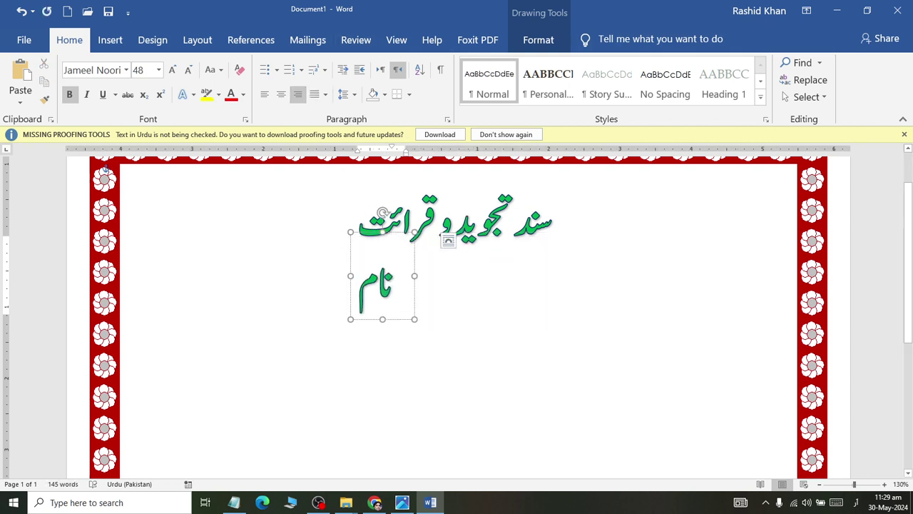
text(------------)
Set the name line to 36 pt and nudge it slightly down and left.
key(ctrl+a)
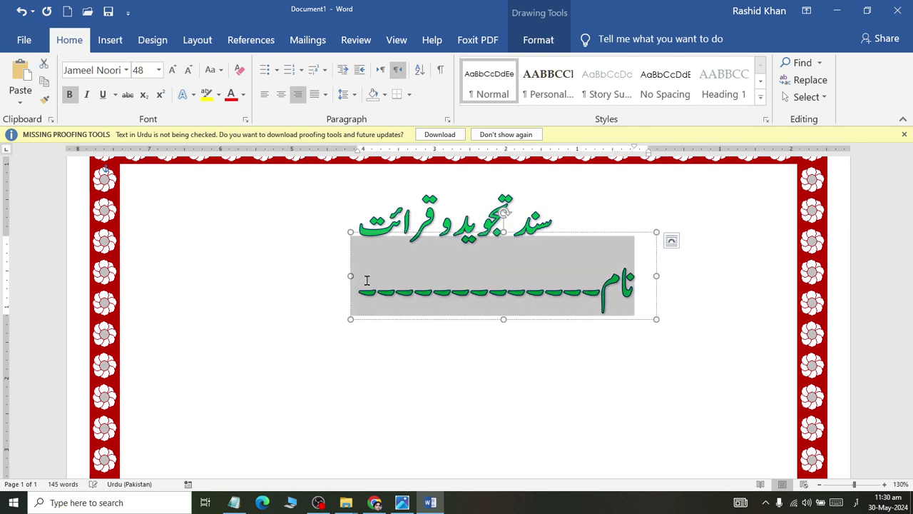
click(189, 71)
click(189, 72)
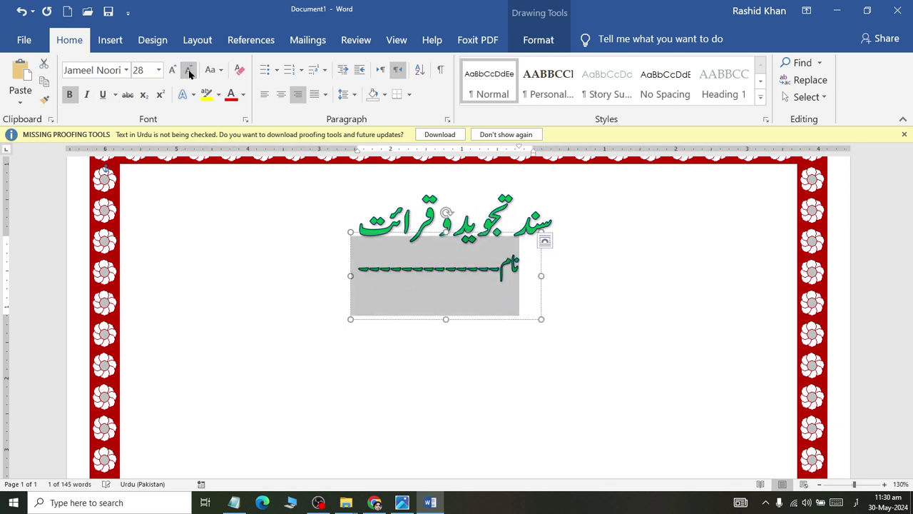
click(189, 71)
click(175, 72)
click(174, 71)
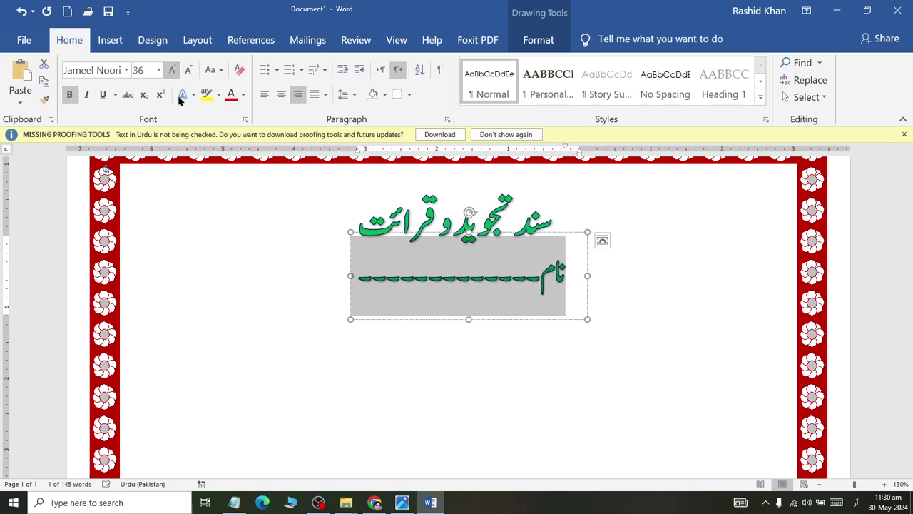
drag(459, 318, 444, 331)
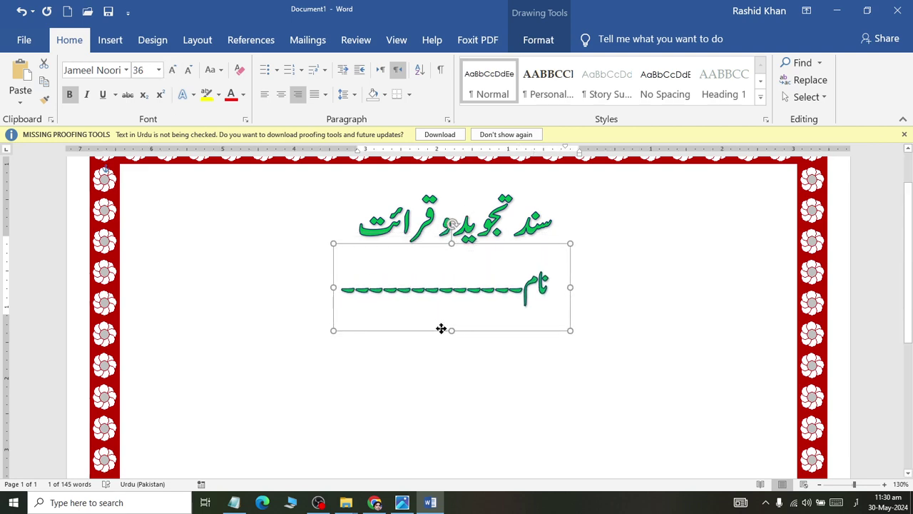
click(342, 214)
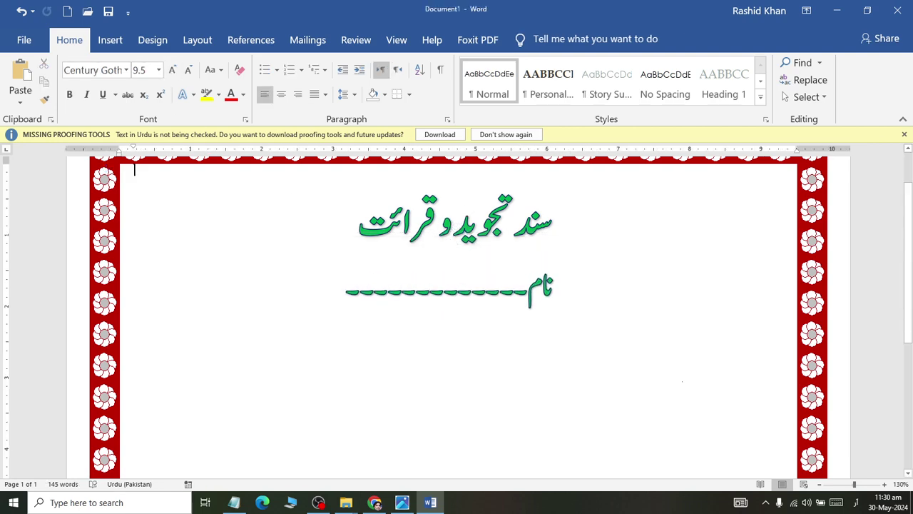
key(alt+Tab)
key(alt+Tab)
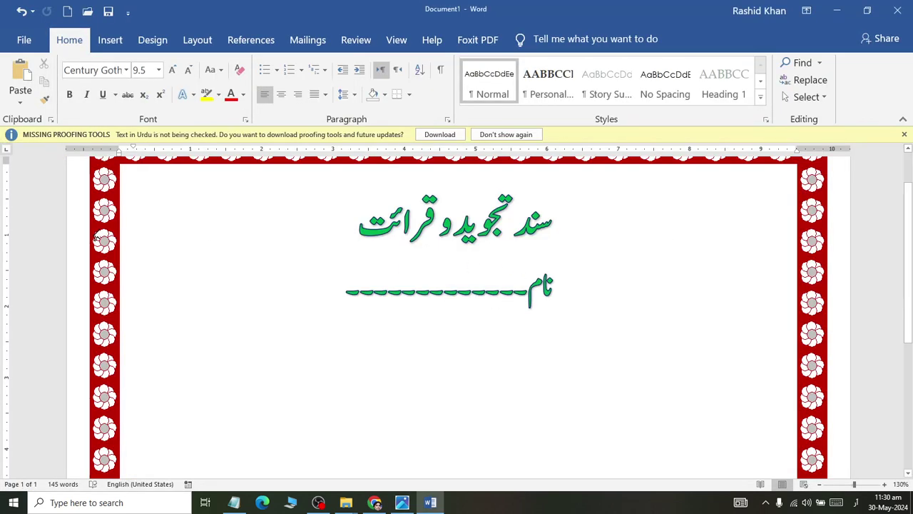
key(alt+Tab)
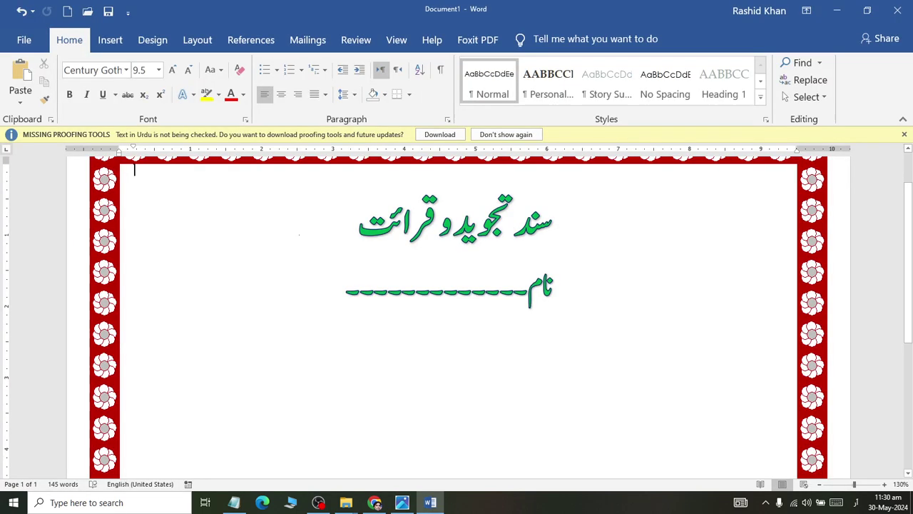
Insert a Moderate Pull Quote text box from the Text Box gallery.
key(alt+Tab)
click(107, 41)
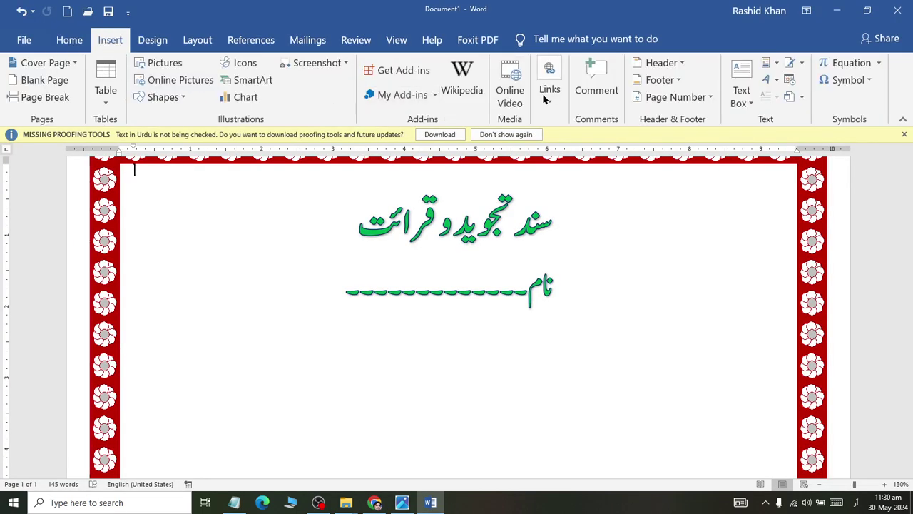
click(749, 102)
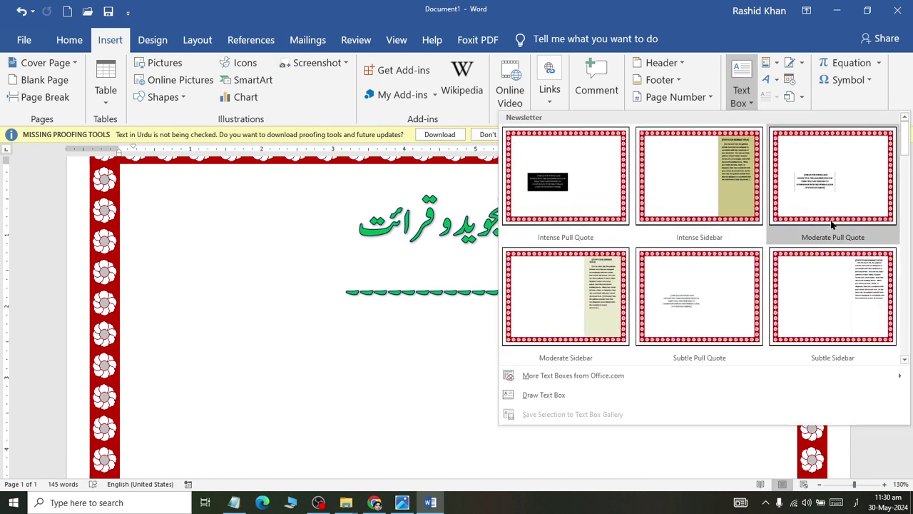
click(831, 226)
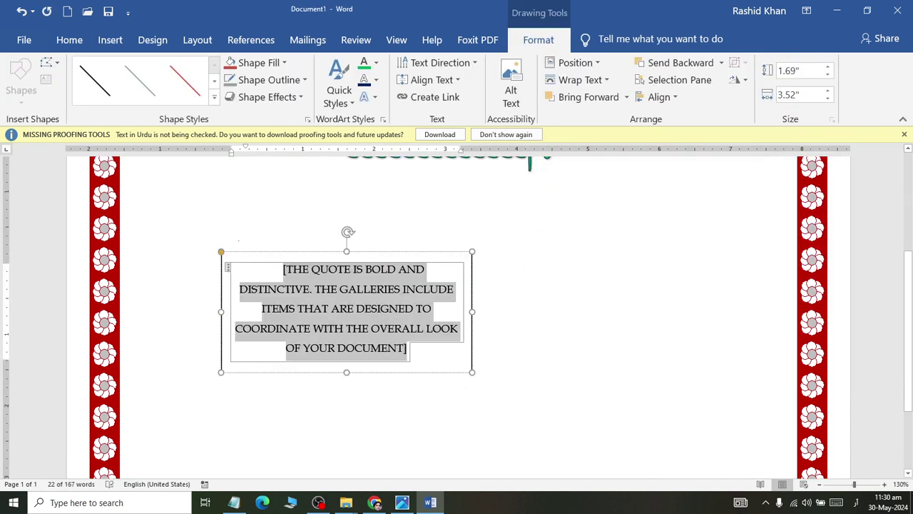
Move and widen the quote box to about 9.06 by 3.22 inches and delete its placeholder text.
drag(223, 245, 142, 202)
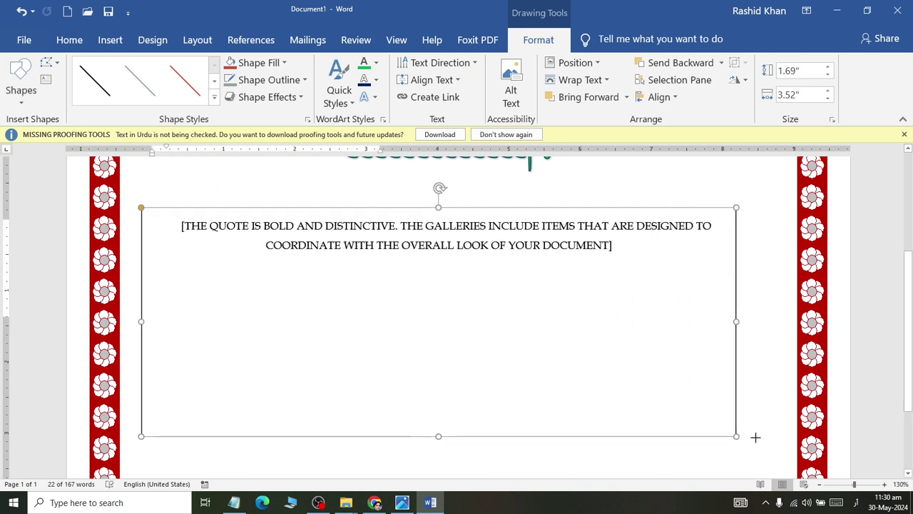
drag(392, 330, 788, 437)
triple_click(708, 404)
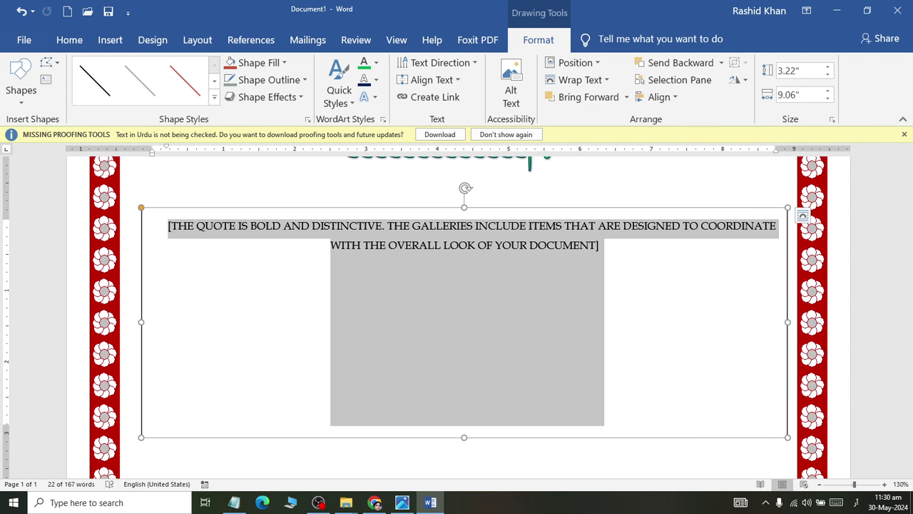
key(Delete)
Format the box's text as right-to-left, right-aligned, 18 pt Jameel Noori.
click(70, 40)
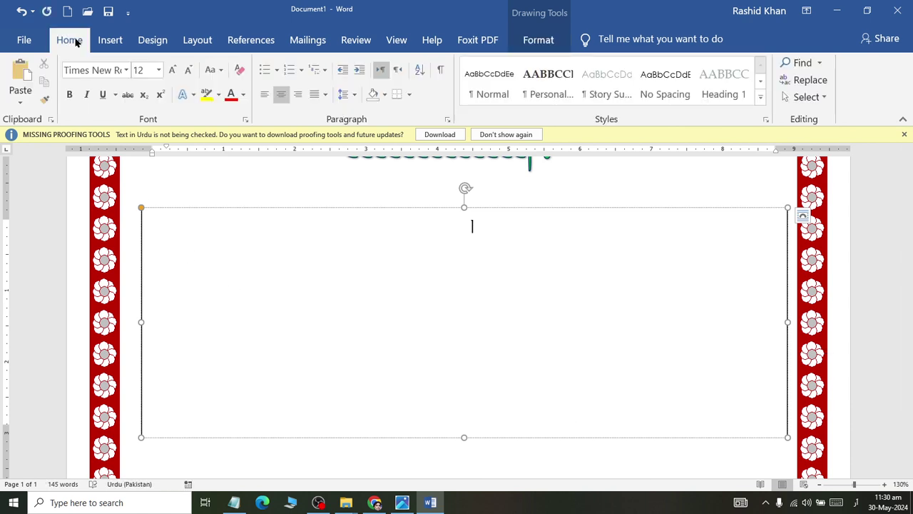
click(397, 69)
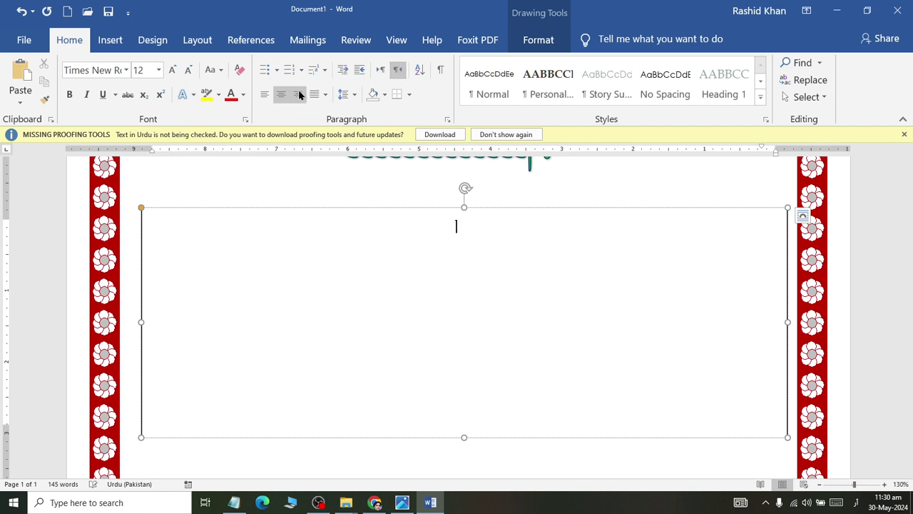
click(297, 96)
click(159, 70)
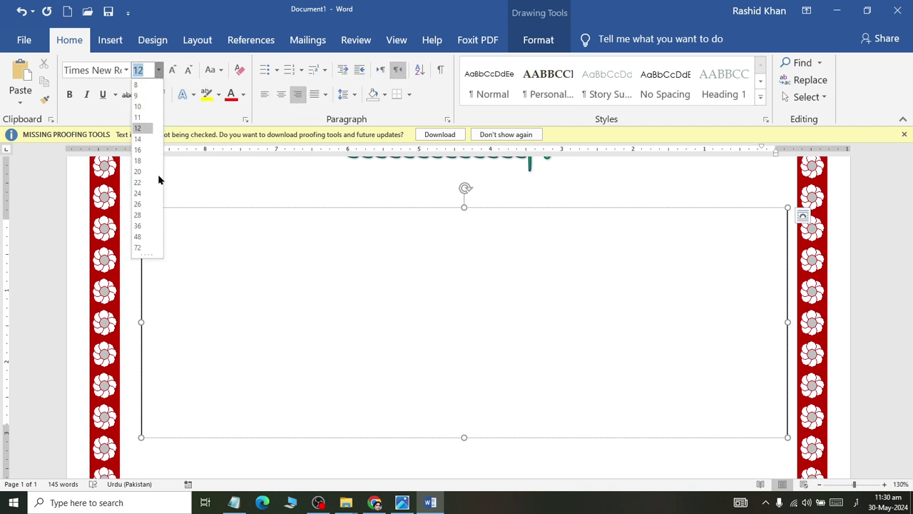
click(140, 161)
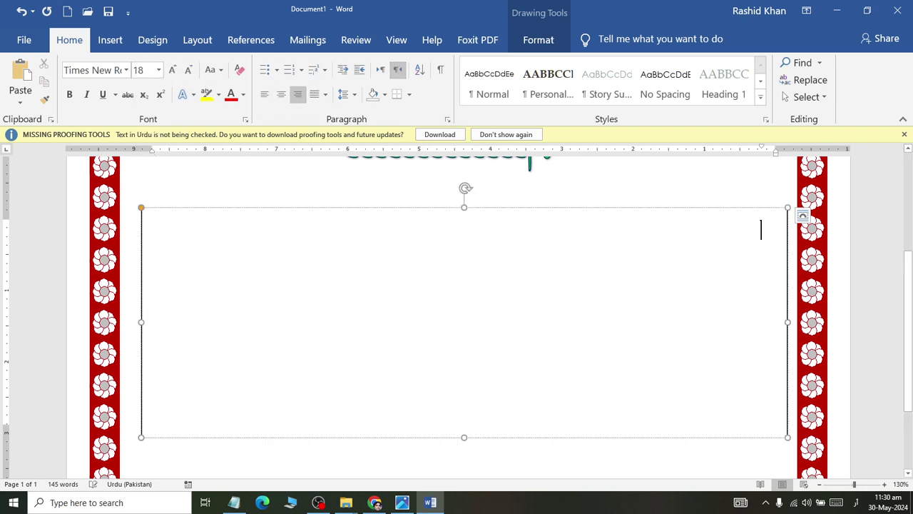
click(126, 70)
scroll(171, 227, up, 6)
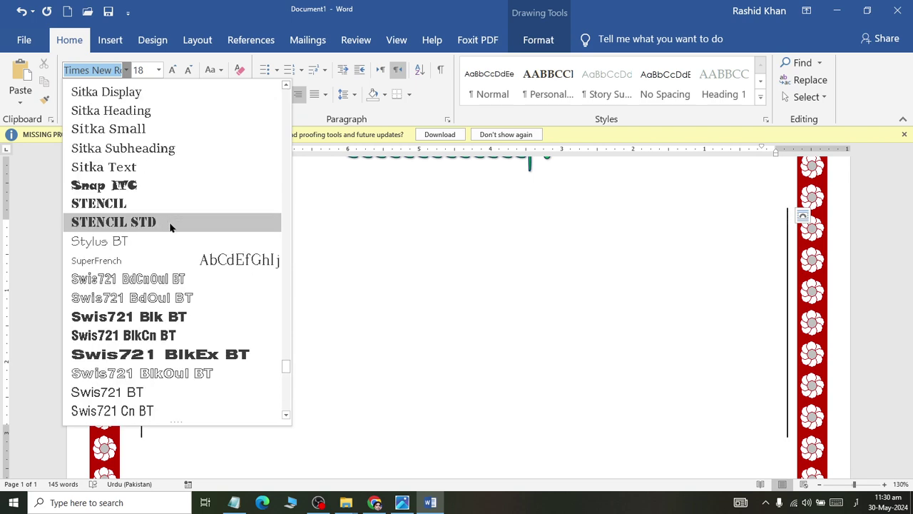
scroll(173, 223, up, 5)
scroll(261, 236, up, 5)
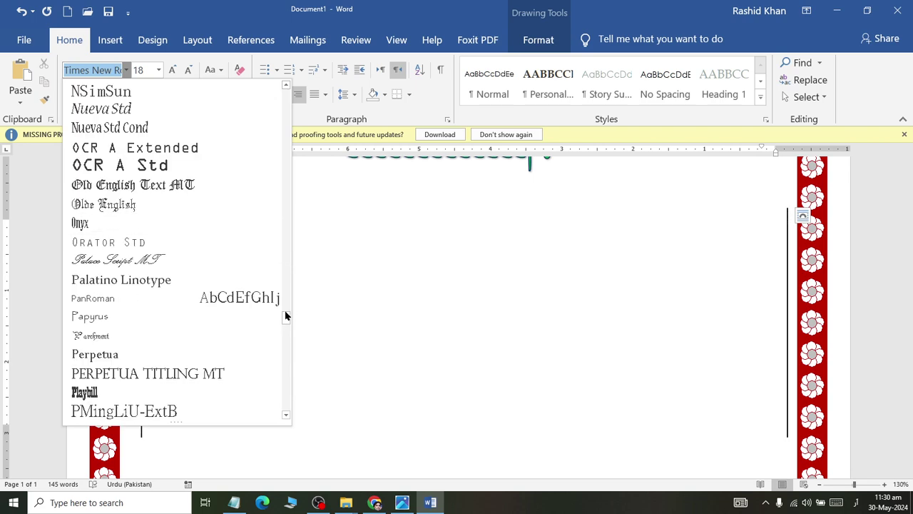
scroll(285, 315, up, 8)
drag(285, 292, 273, 88)
click(198, 187)
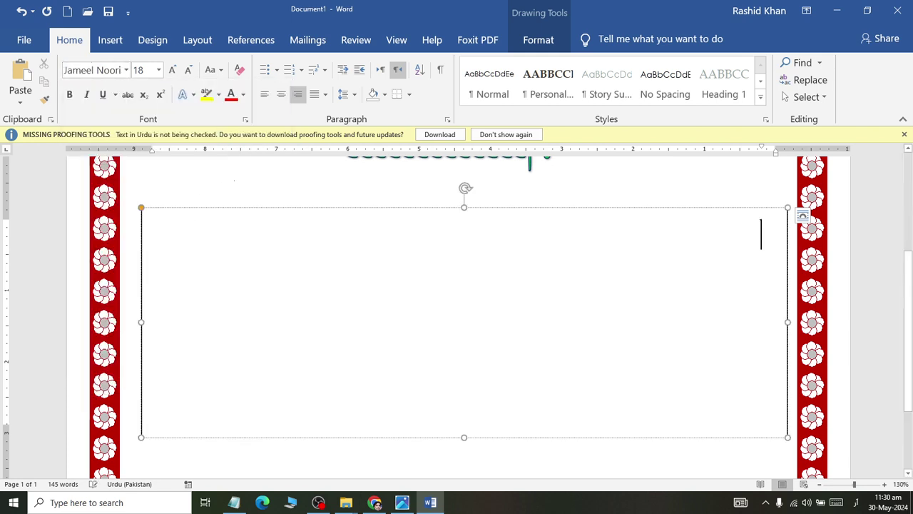
Give the body text box No Outline and delete the stray character inside it.
right_click(223, 437)
click(253, 429)
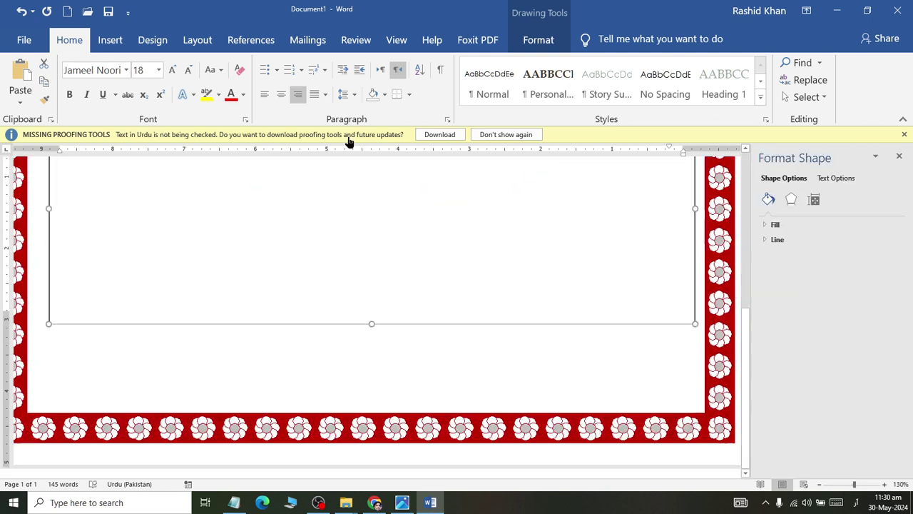
click(535, 40)
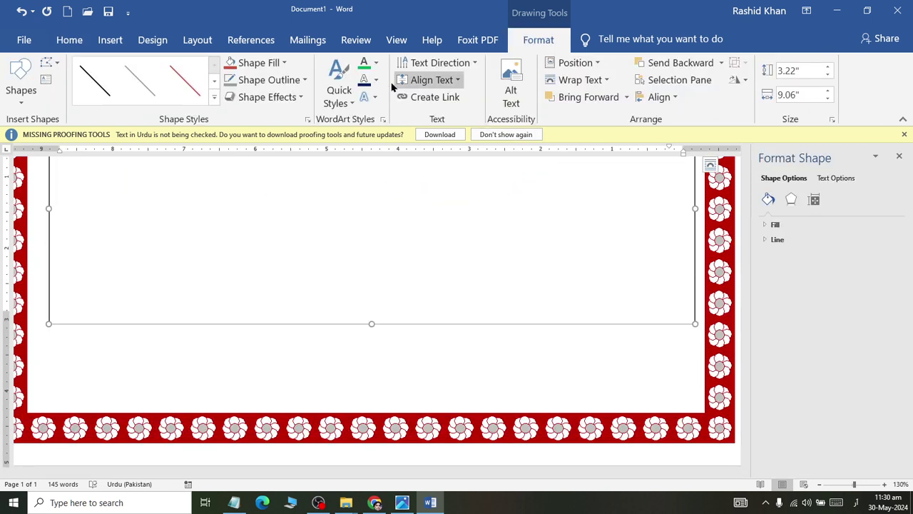
click(300, 80)
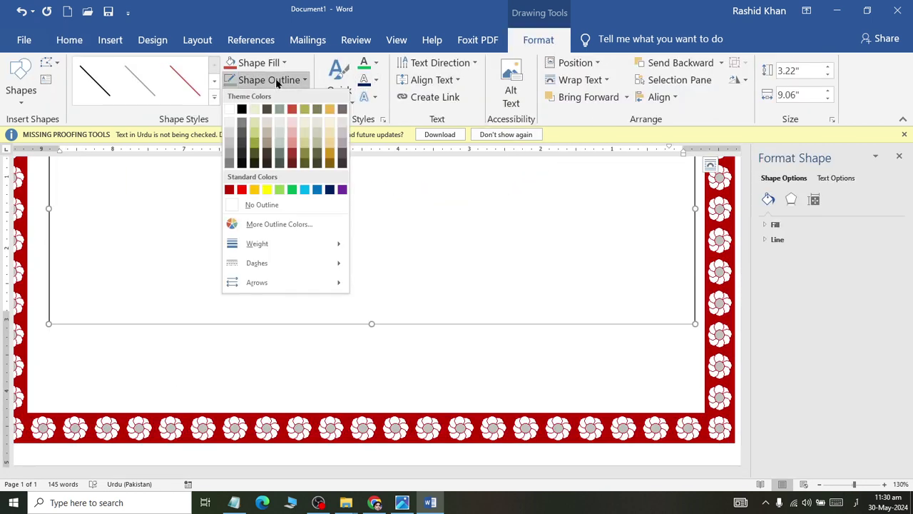
click(257, 206)
click(351, 249)
scroll(556, 243, up, 3)
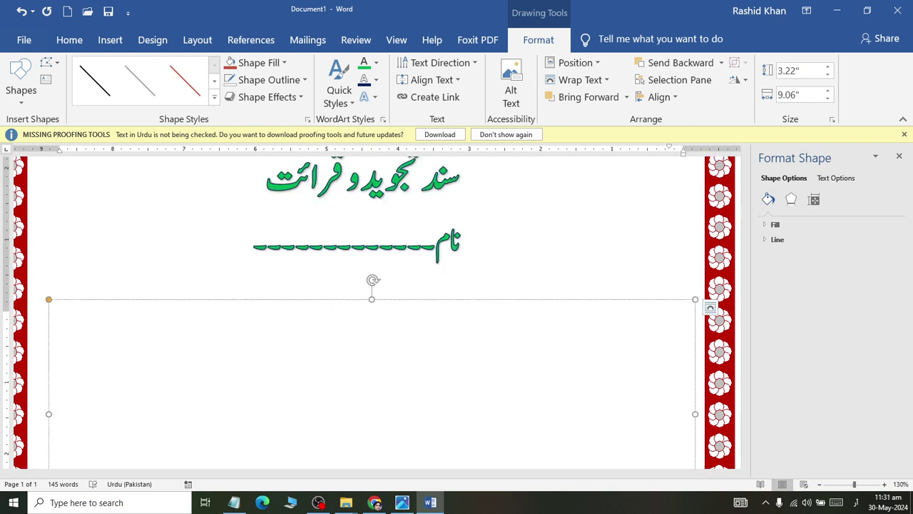
key(BackSpace)
key(BackSpace)
key(BackSpace)
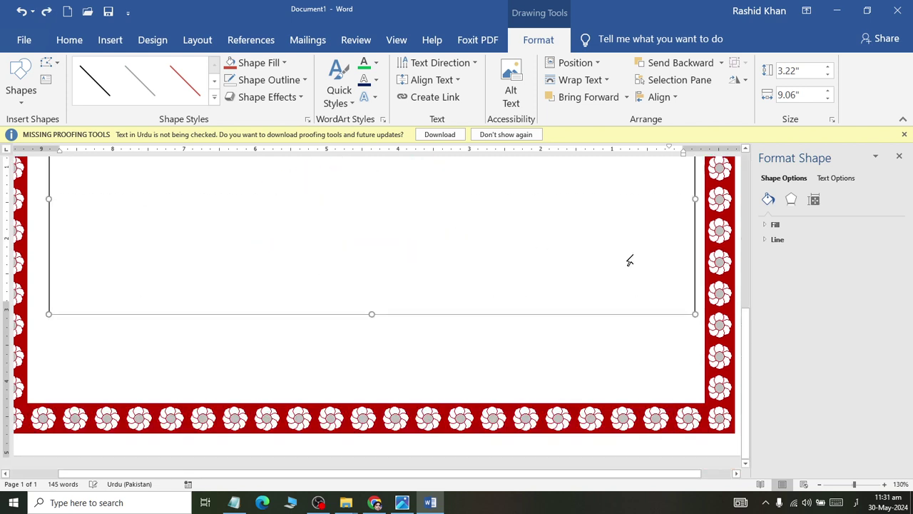
key(Escape)
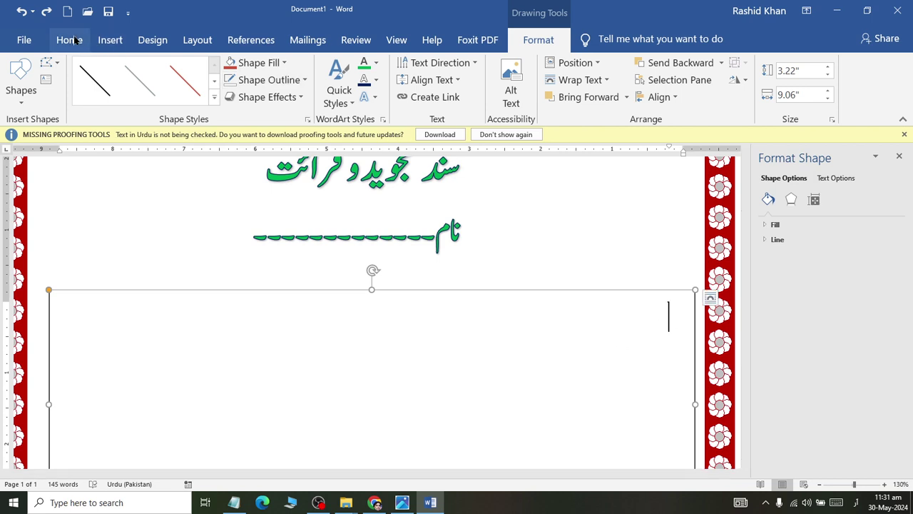
Set the text box font size to 20 pt.
click(70, 39)
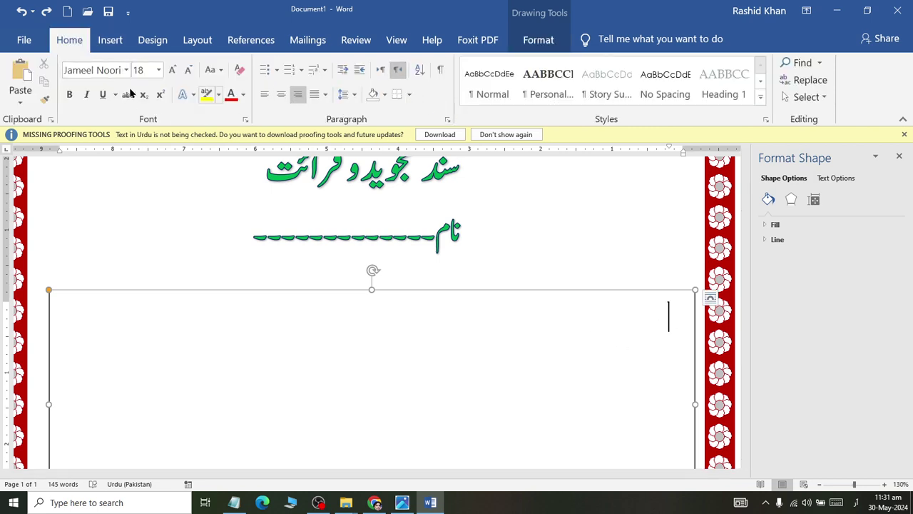
click(141, 69)
text(20)
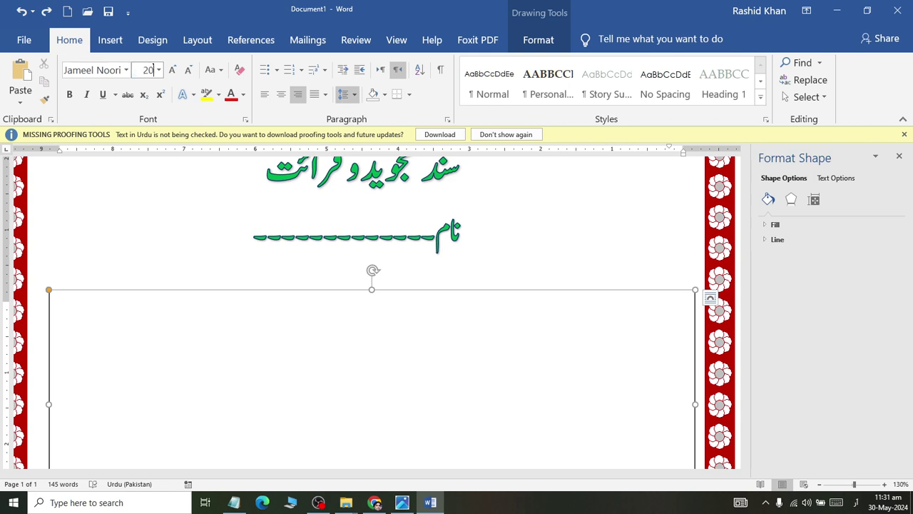
key(Return)
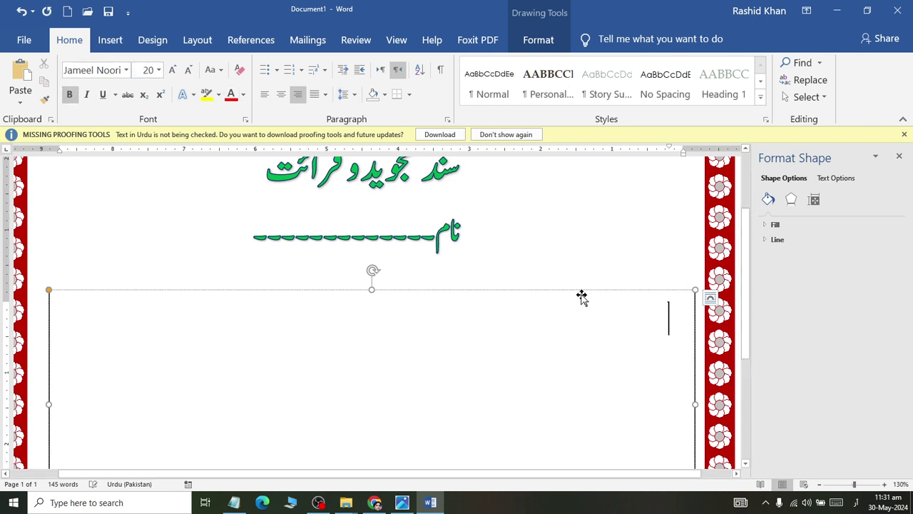
Check the reference, then begin the Urdu body line 'تصدیق کی جاتی ہے کہ قاری / قایری'.
key(alt+Tab)
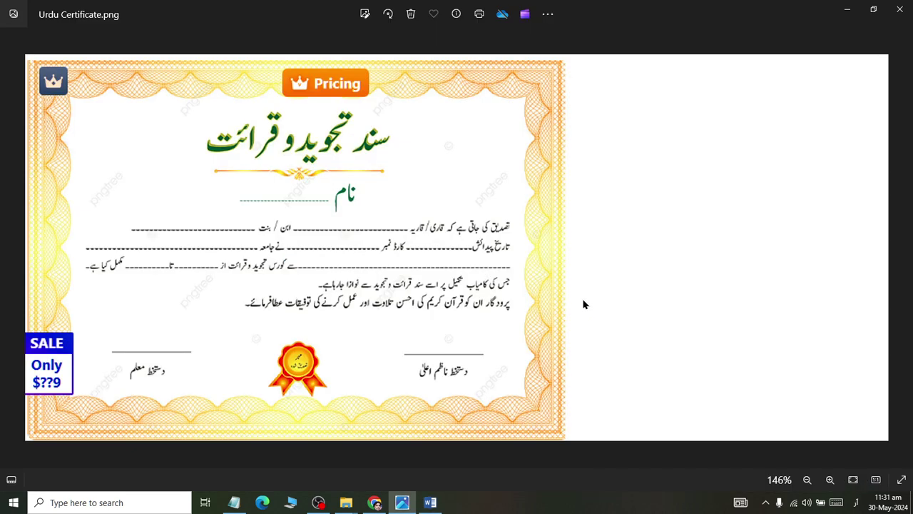
key(alt+Tab)
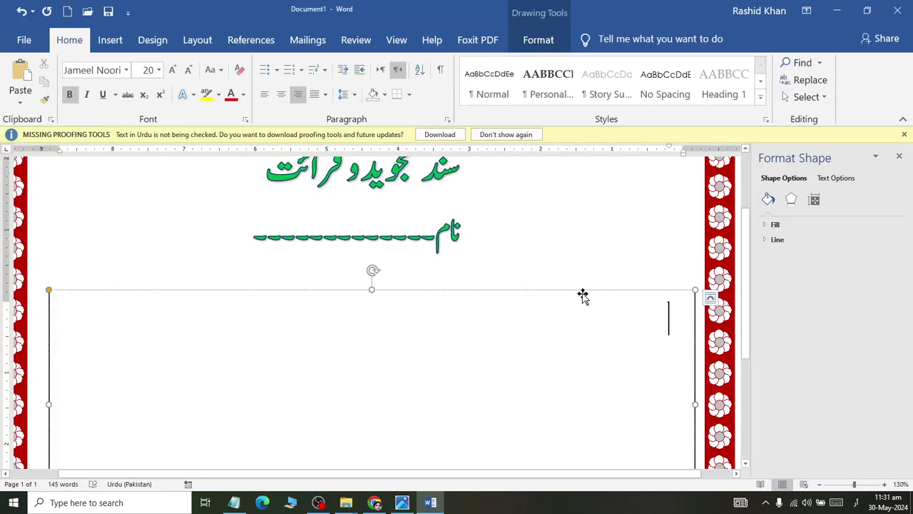
text(تص)
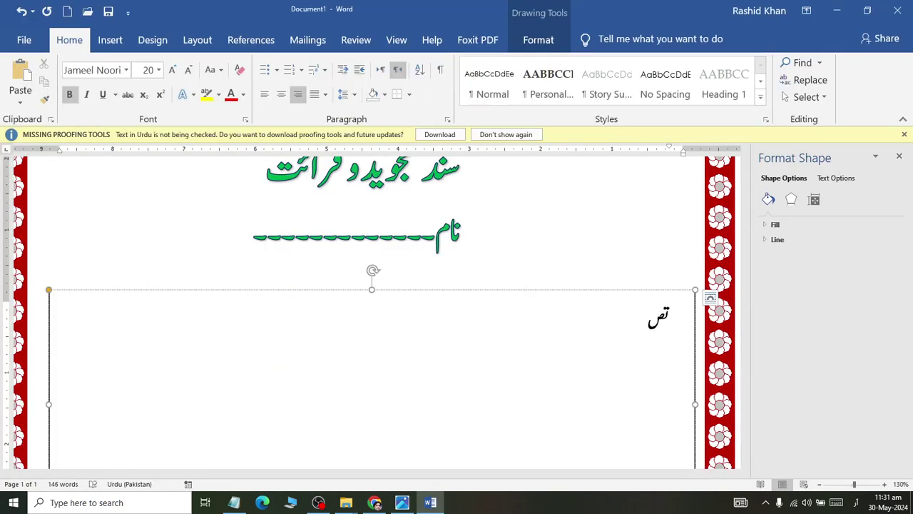
text(دیق کی جاتی)
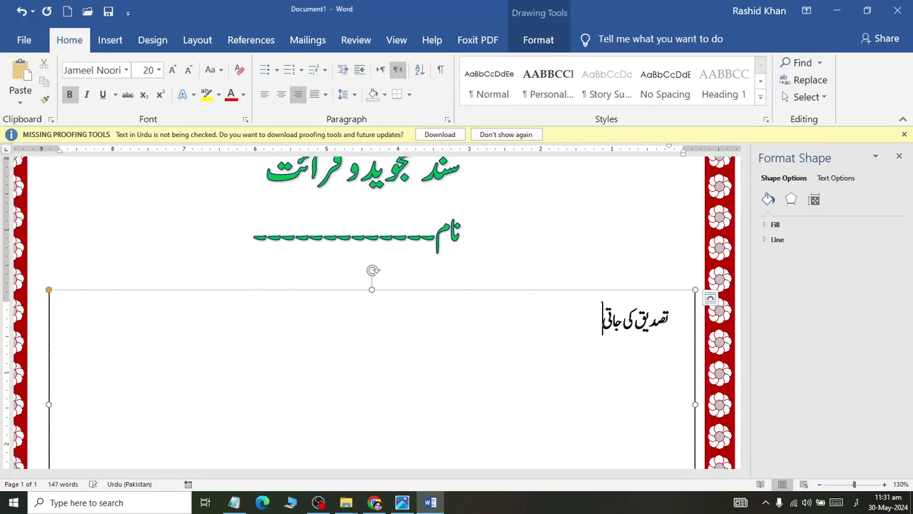
text( ہے کہ)
text( قاری)
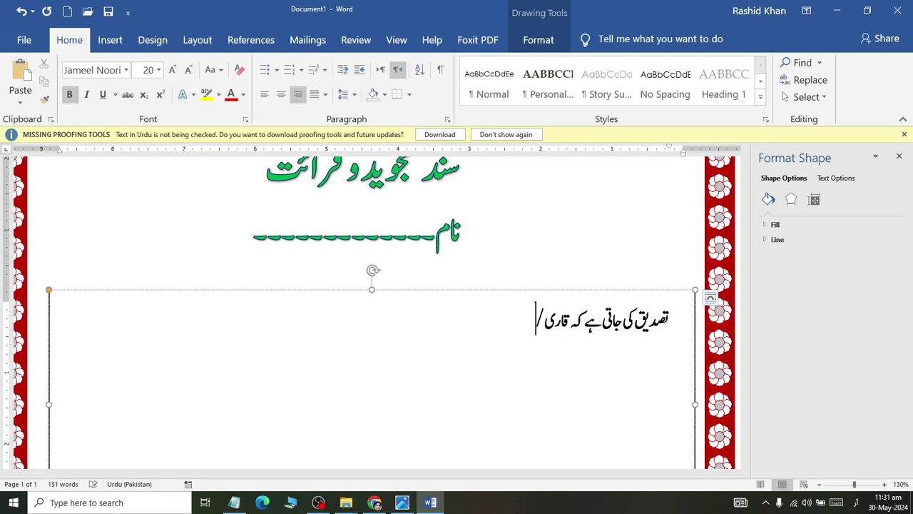
text( / قای)
text(ری)
Finish the first line with 'بن / بنت' checked against the reference, then start the next line with 'تاریخ پیدائش'.
key(alt+Tab)
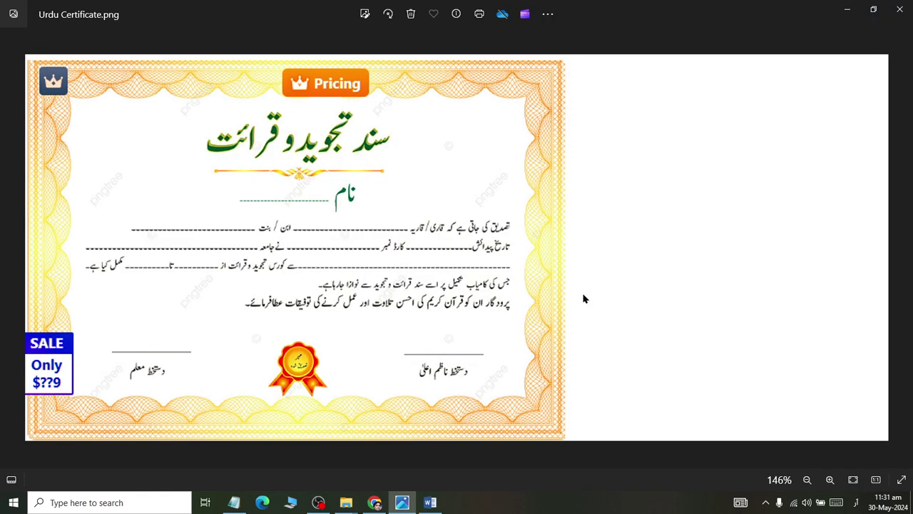
key(alt+Tab)
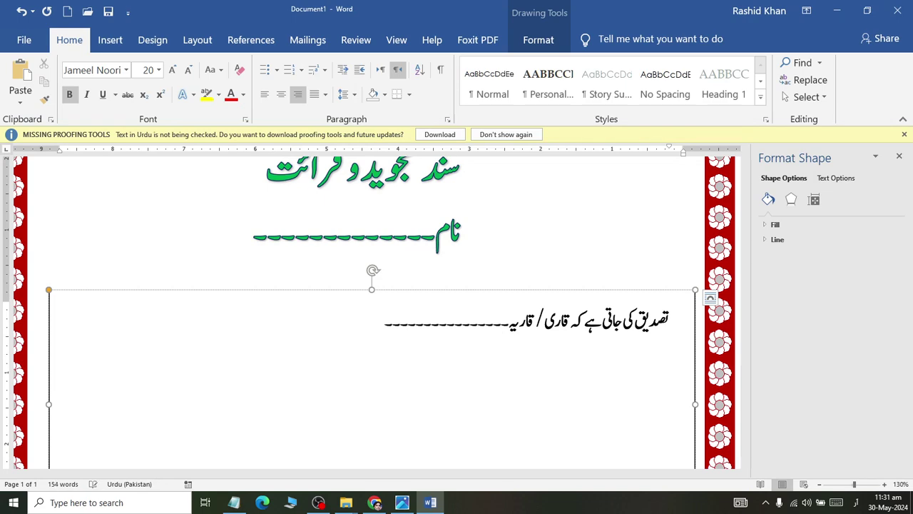
key(alt+Tab)
key(alt+Tab)
text(ن)
text( / بنت)
key(alt+Tab)
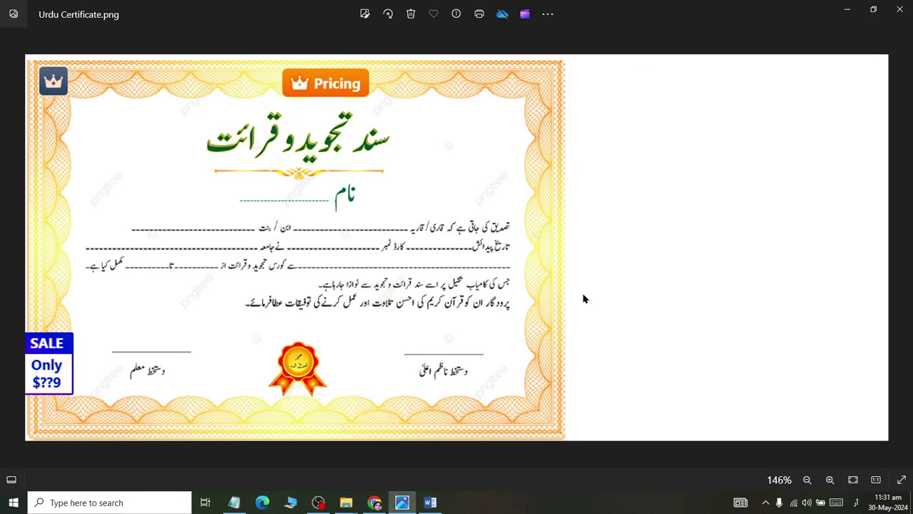
key(alt+Tab)
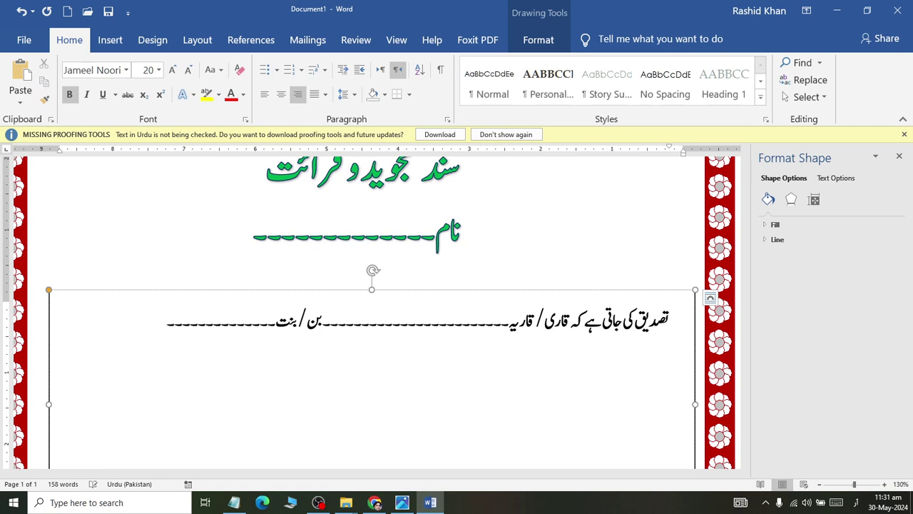
key(alt+Tab)
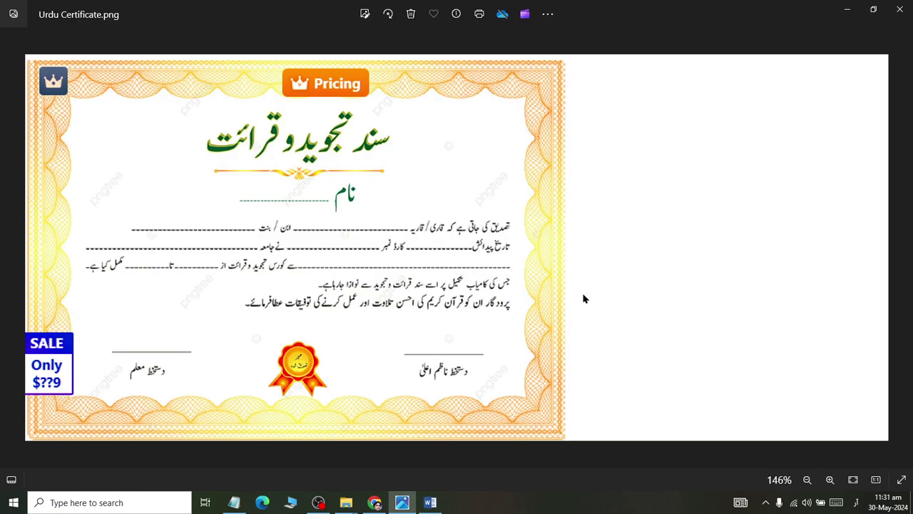
key(alt+Tab)
key(Return)
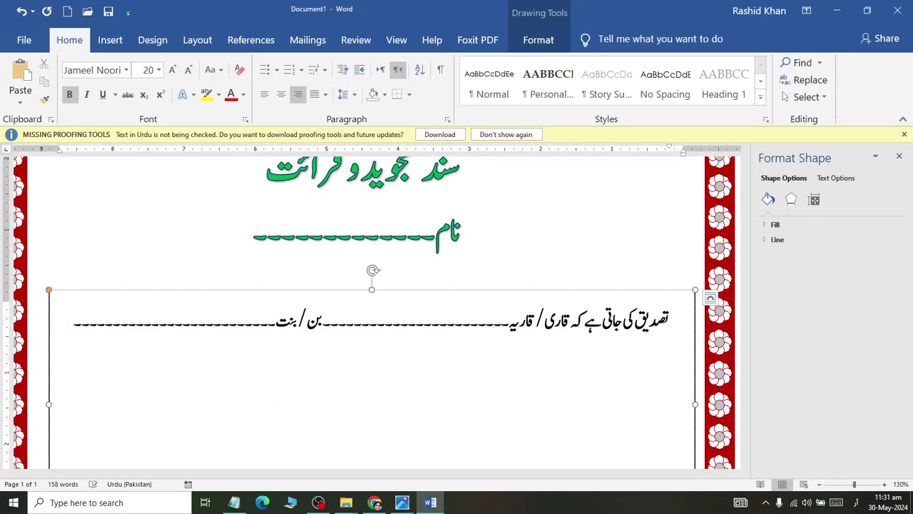
text(تاری)
text(خ پیدائ)
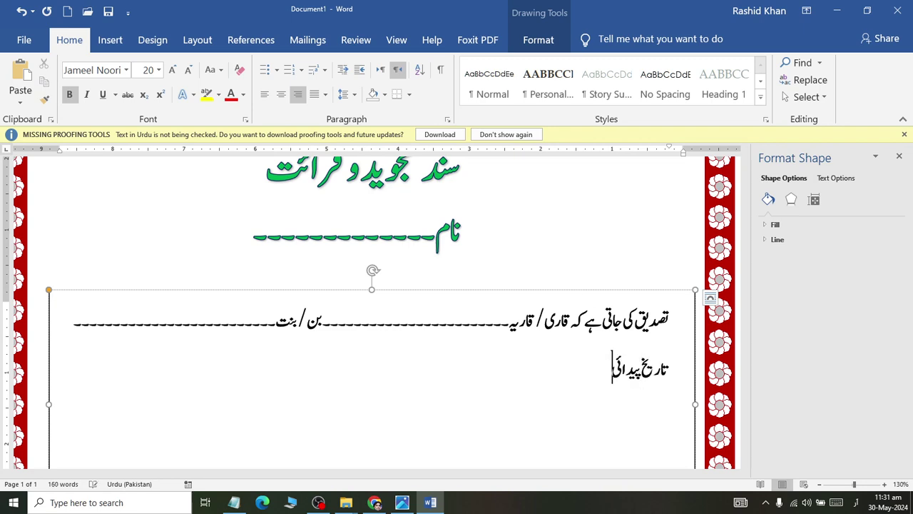
text(ش)
Correct the spelling of 'تاریخ پیدائش' at the start of the second line.
key(alt+Tab)
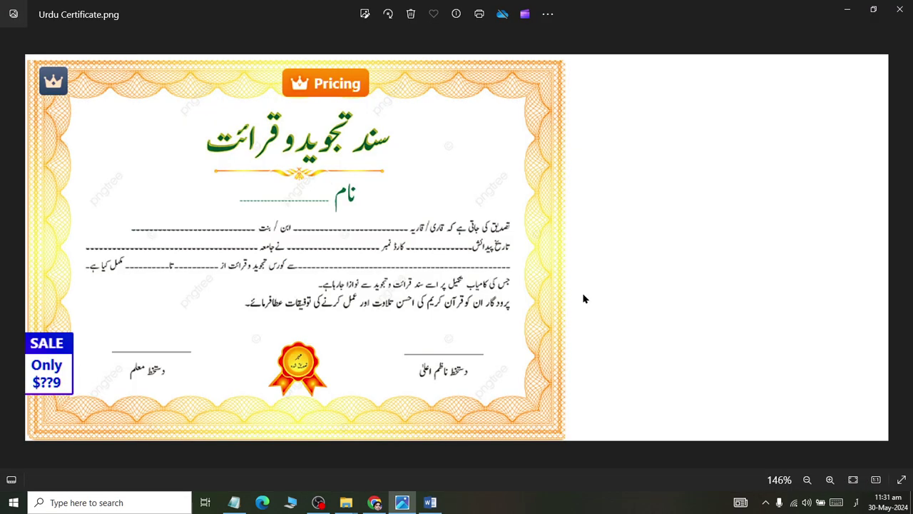
key(alt+Tab)
key(BackSpace)
key(BackSpace)
text(ش)
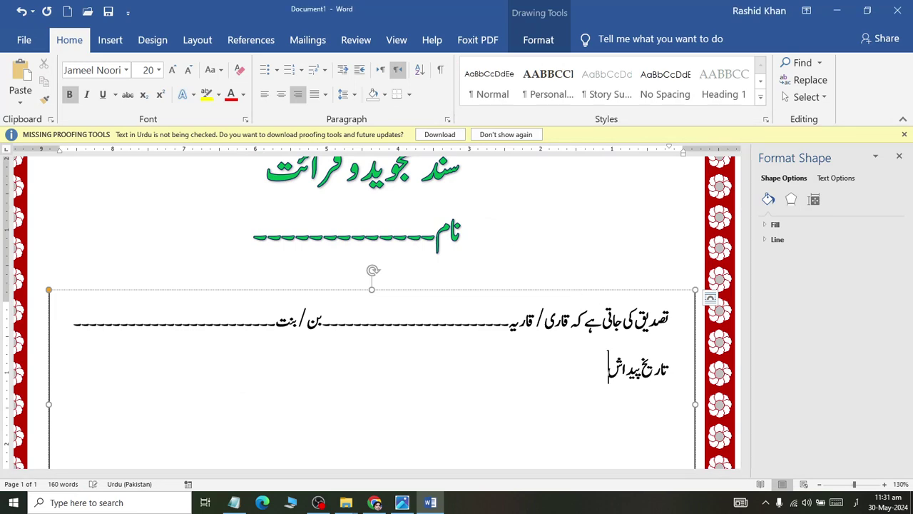
key(BackSpace)
text(ئش)
key(alt+Tab)
key(alt+Tab)
Add a dashed blank, then 'کارڈ نمبر' followed by another dashed blank.
text(-ک)
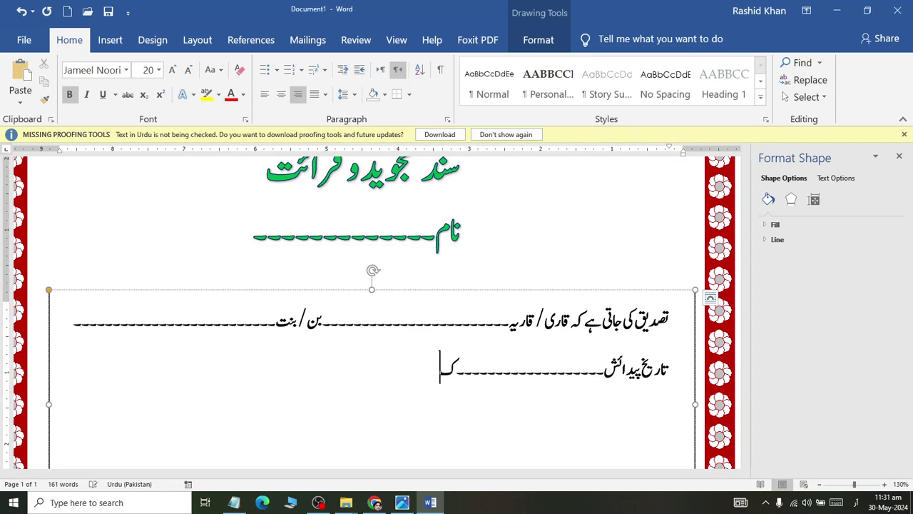
text(ر)
key(BackSpace)
text(ڈ نمبر )
text(---------------------------)
key(alt+Tab)
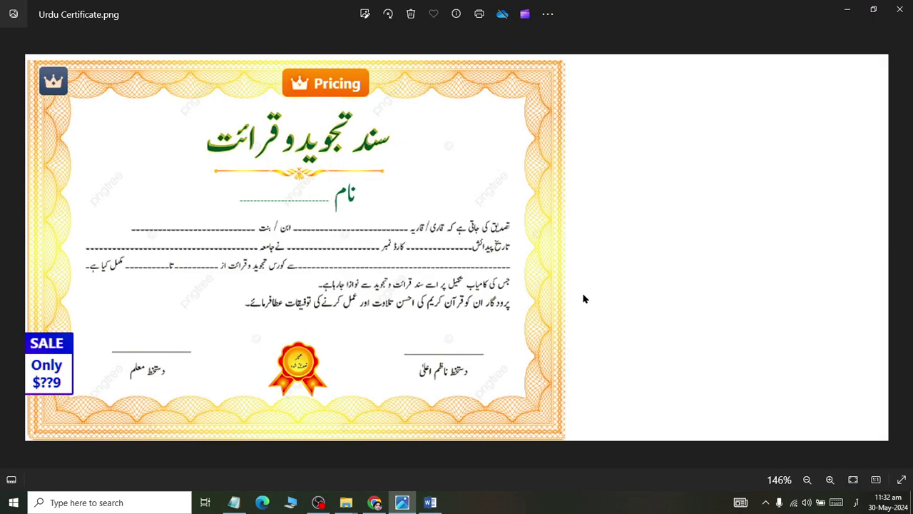
key(alt+Tab)
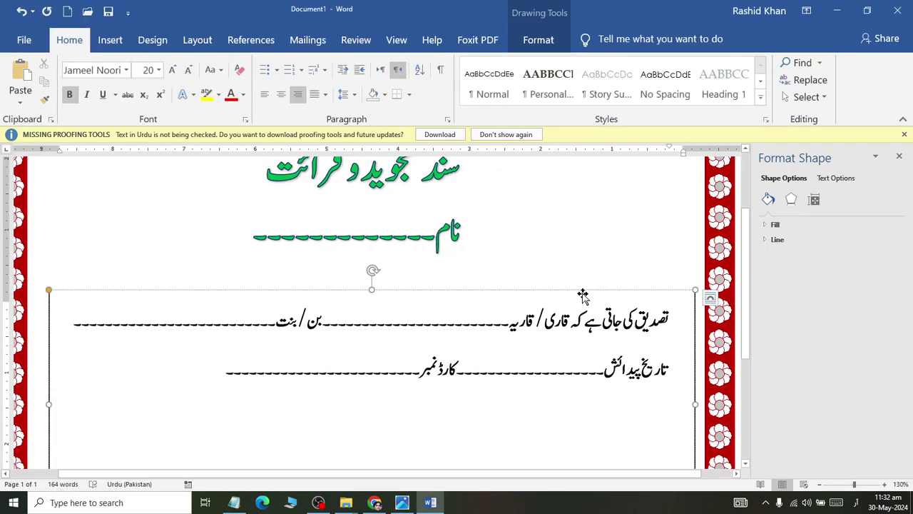
Type 'نے جامعہ' with a trailing dashed blank, trimming the surplus dash.
text(نے جام)
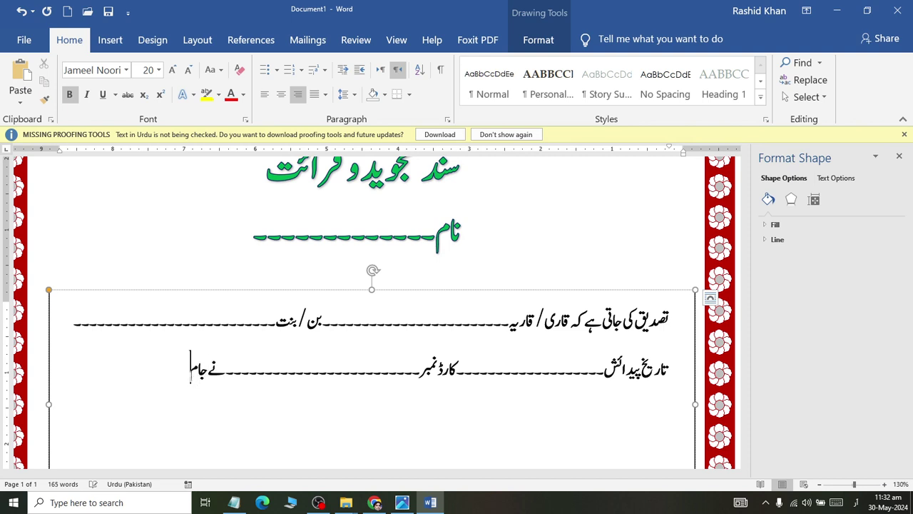
text(عی)
key(BackSpace)
text(ہ)
key(alt+Tab)
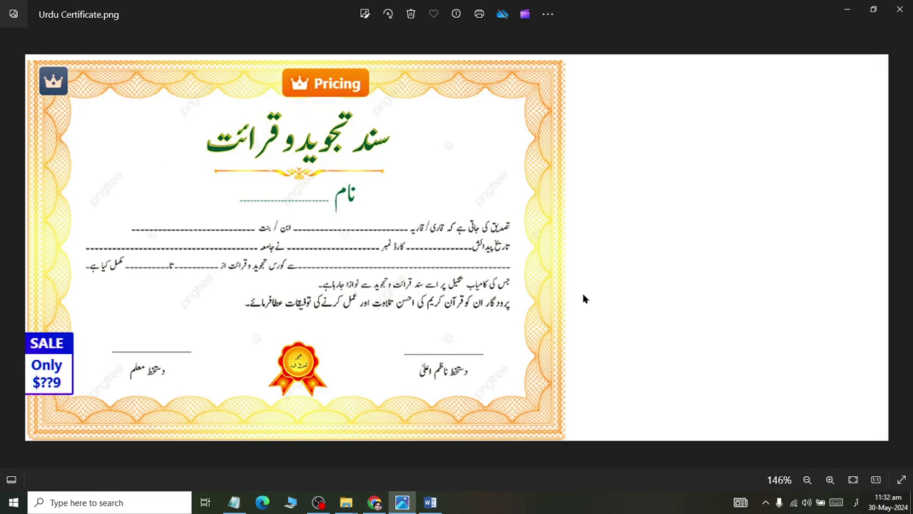
key(alt+Tab)
text(-----)
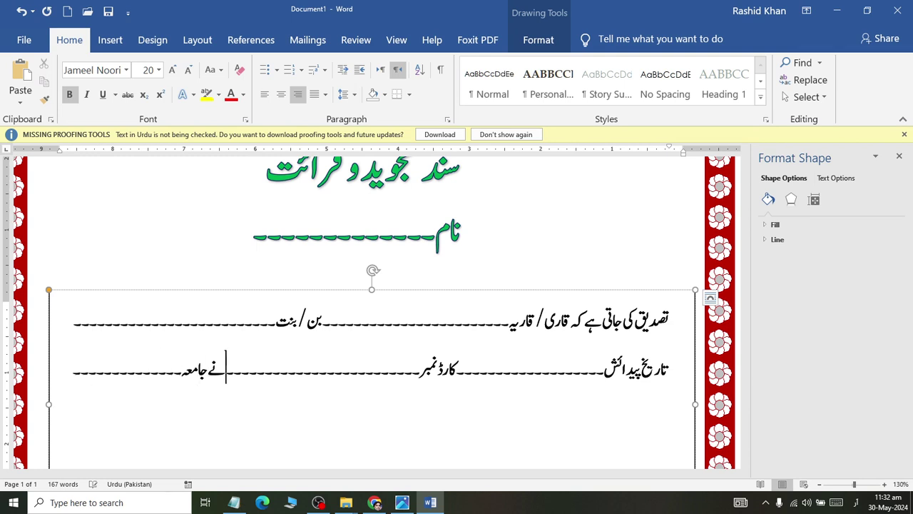
key(BackSpace)
key(BackSpace)
key(BackSpace)
key(BackSpace)
key(BackSpace)
key(BackSpace)
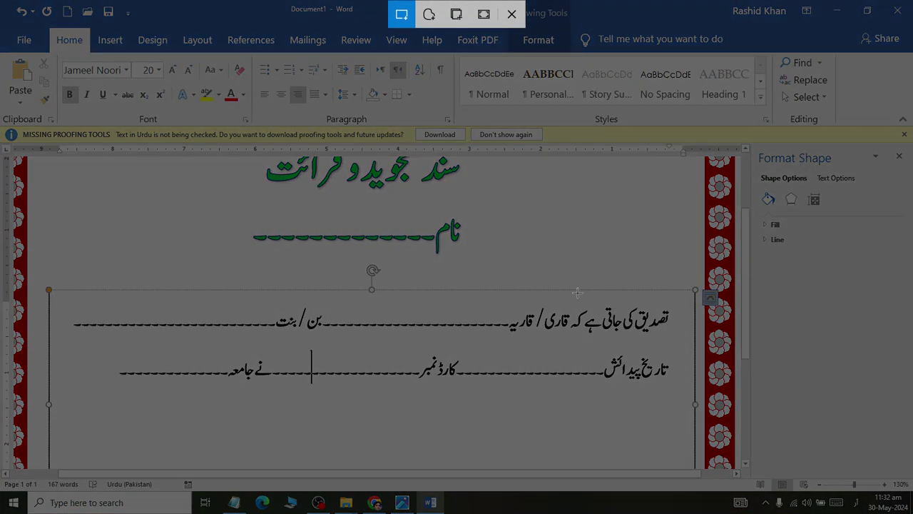
Lengthen the dashed blank at the end of the second line to match the reference.
key(Left)
key(Left)
key(Left)
key(End)
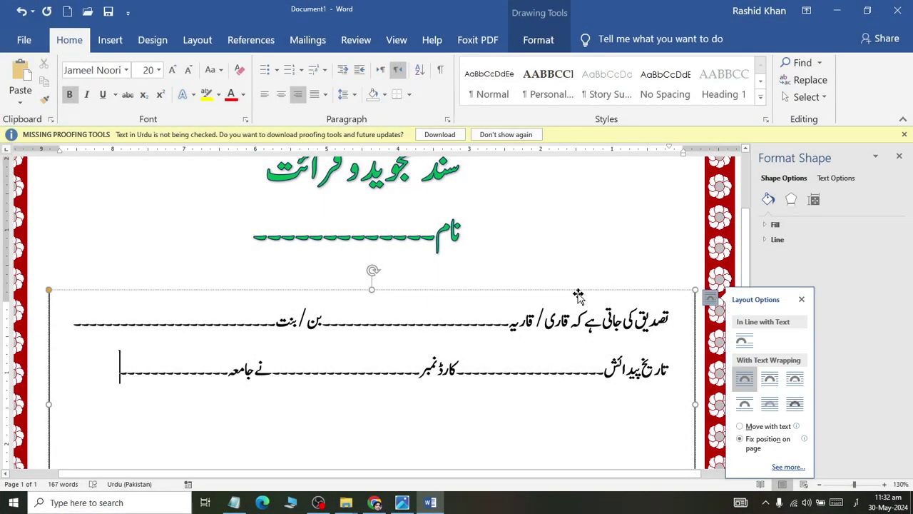
text(--)
text(--)
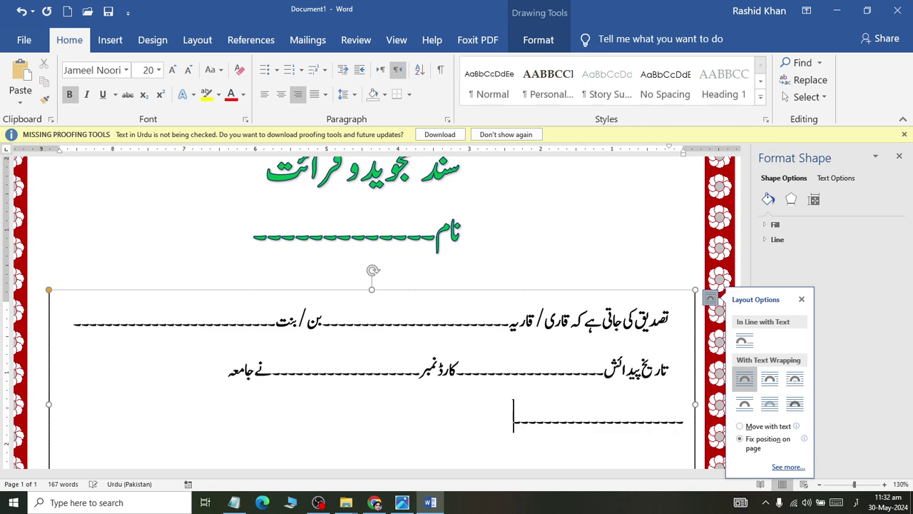
text(----------)
key(alt+Tab)
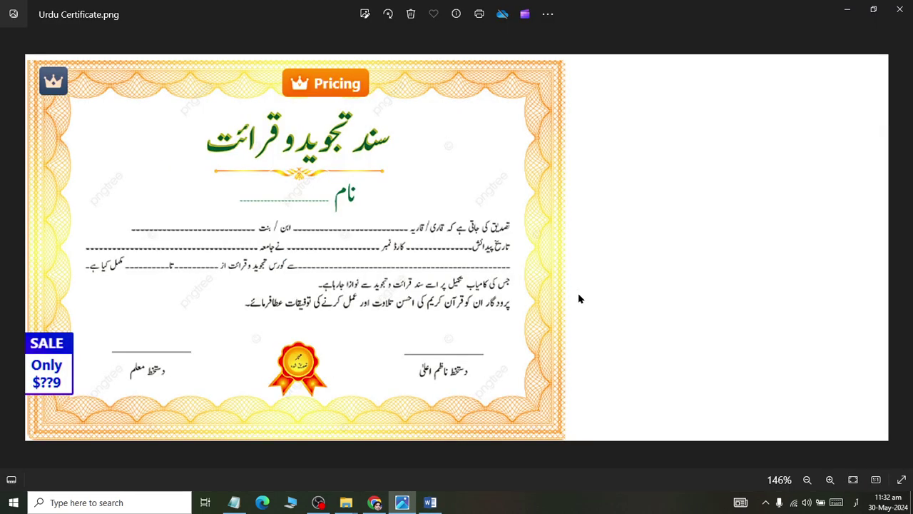
key(alt+Tab)
text(----)
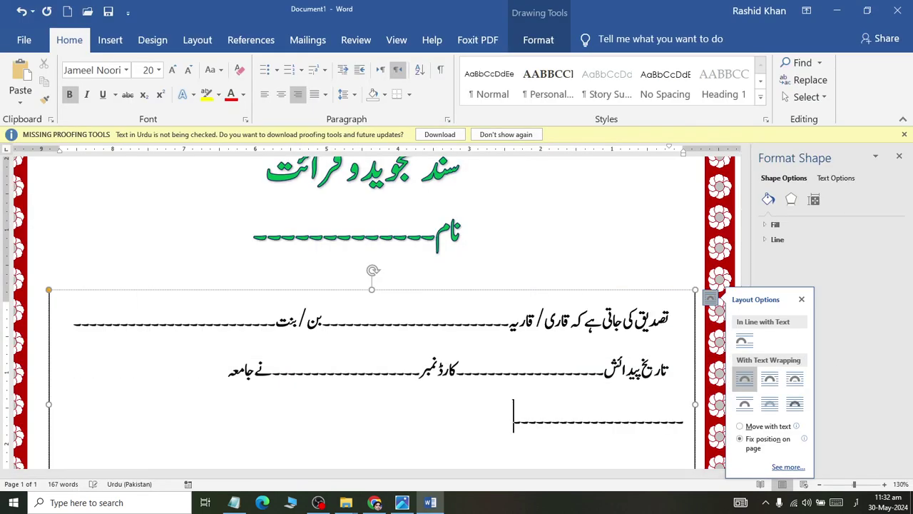
text(--------------)
key(BackSpace)
key(BackSpace)
key(BackSpace)
key(BackSpace)
key(BackSpace)
key(BackSpace)
key(BackSpace)
key(BackSpace)
key(BackSpace)
key(BackSpace)
key(BackSpace)
key(BackSpace)
key(BackSpace)
key(BackSpace)
key(BackSpace)
key(BackSpace)
key(BackSpace)
key(BackSpace)
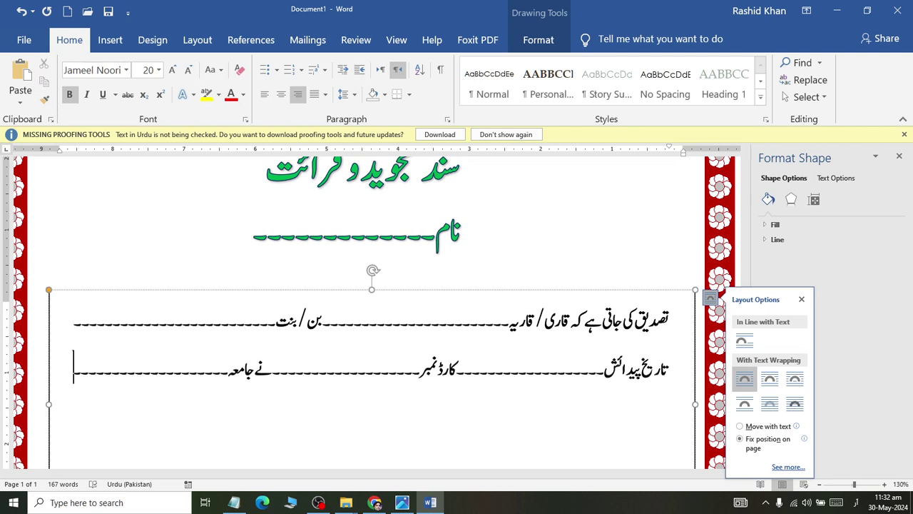
Start a third line with a long dash run followed by 'سے کورس تجوید'.
key(Return)
text(-------------------------)
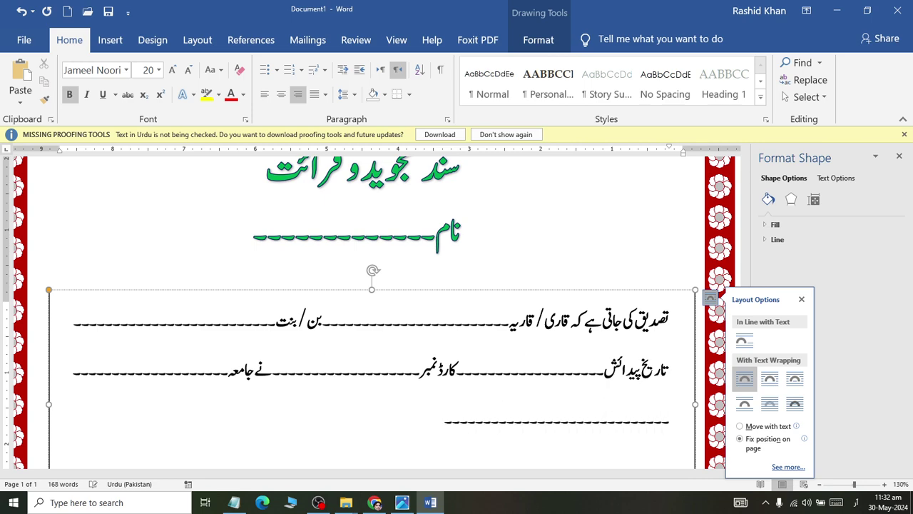
text(----------)
key(alt+Tab)
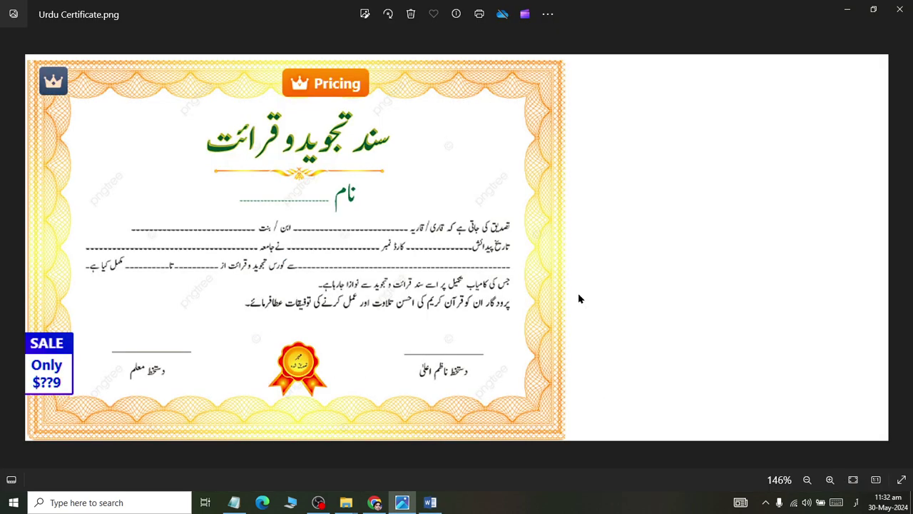
key(alt+Tab)
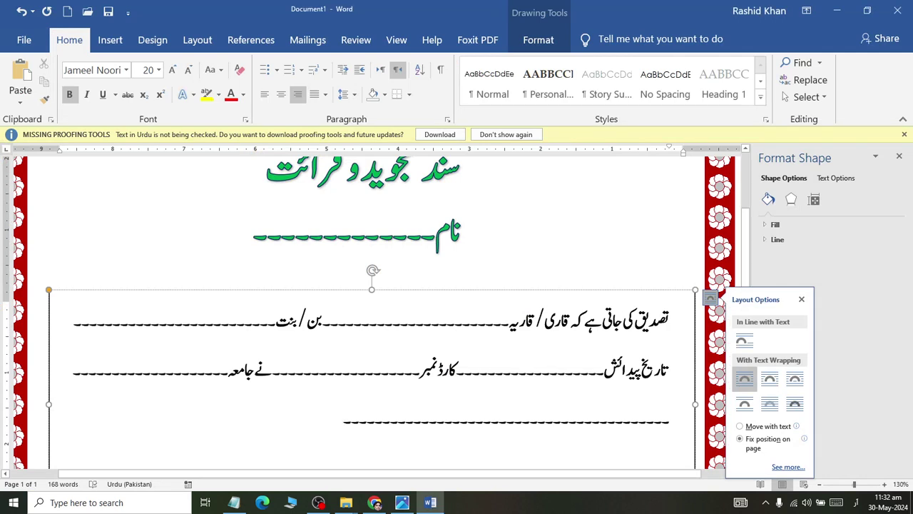
text(سے کر)
key(BackSpace)
text(و)
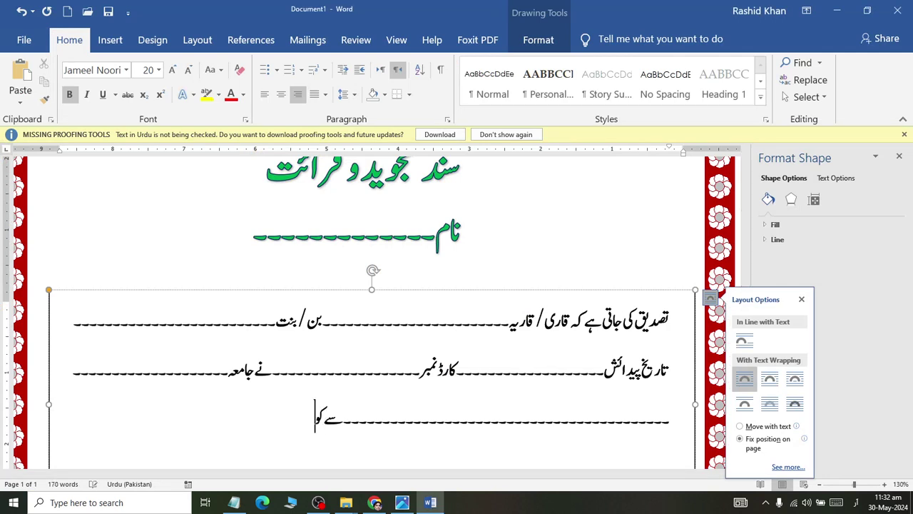
text(رش)
text( تجوی)
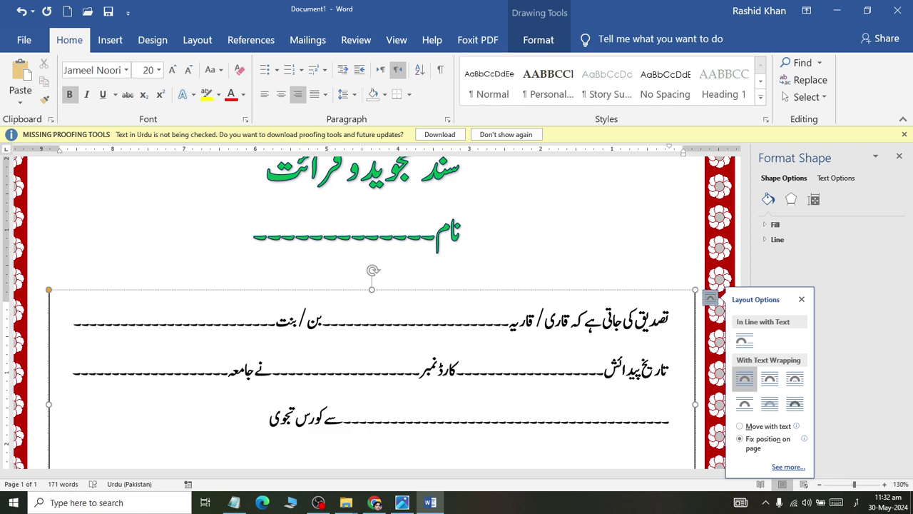
text(د)
Continue the third line with 'و قرائت از', dashes, 'تا' and more dashes.
key(alt+Tab)
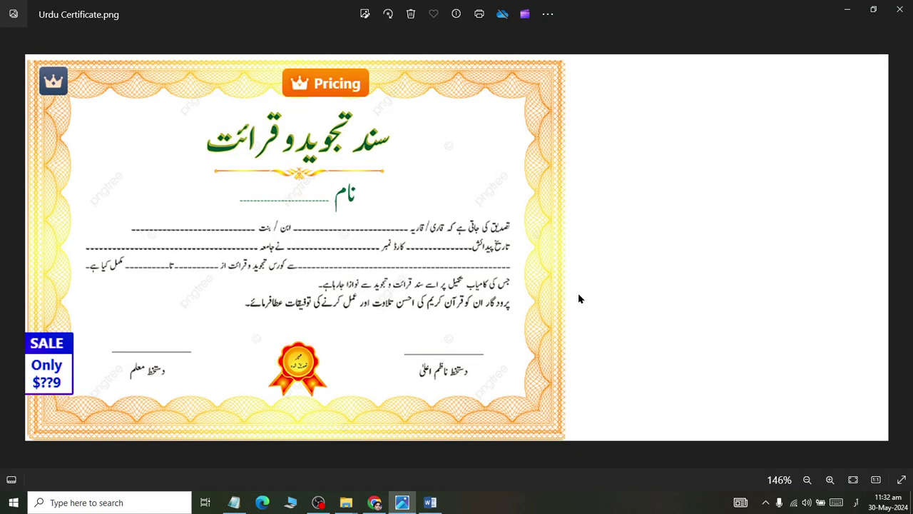
key(alt+Tab)
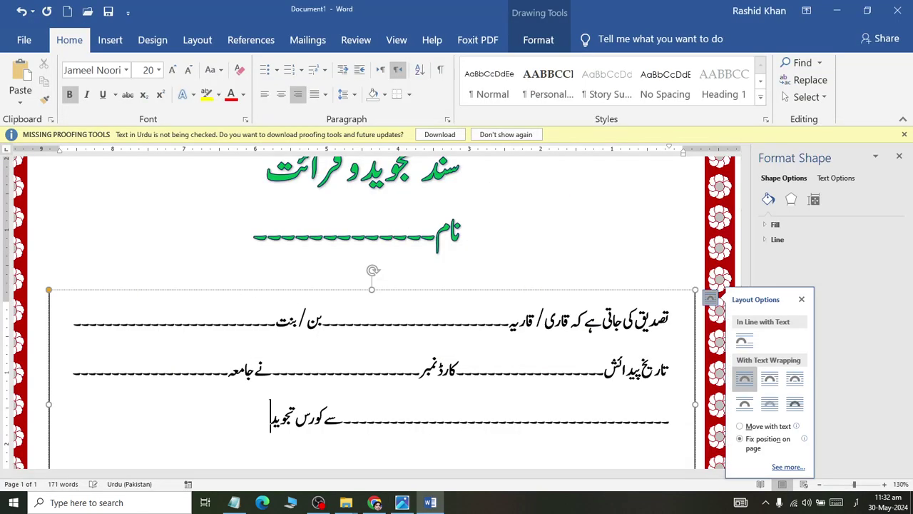
text(و قرائ)
text(ت از)
key(alt+Tab)
key(alt+Tab)
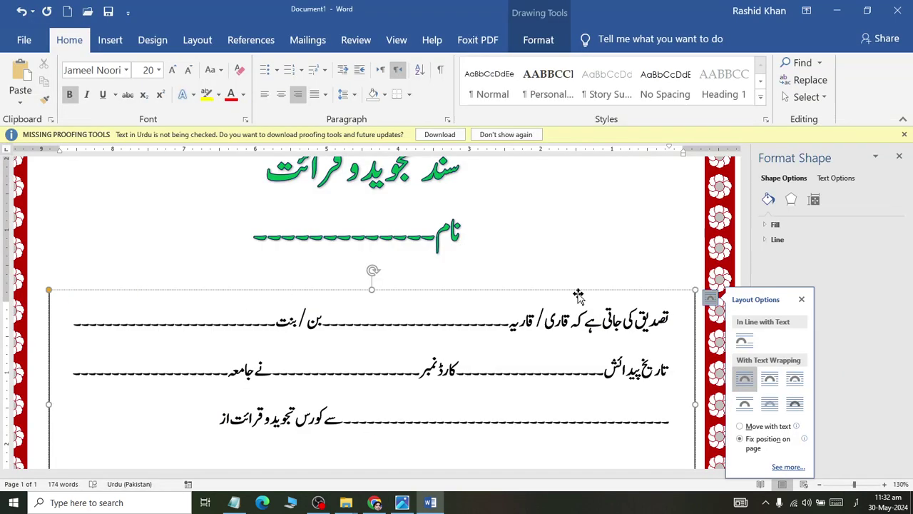
text(ز------------ ت)
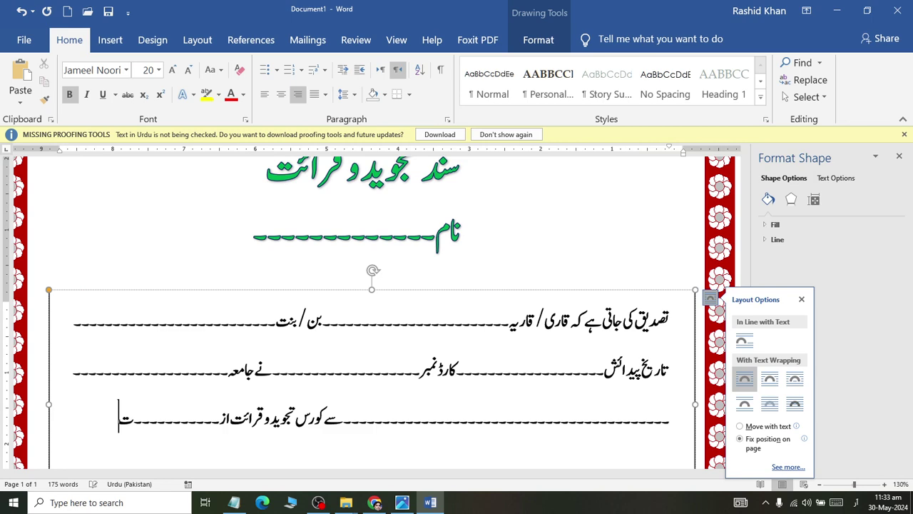
text(ا-------)
Adjust the dash blanks around 'تا' on the third line to match the reference.
key(alt+Tab)
key(alt+Tab)
key(Right)
key(Right)
key(Right)
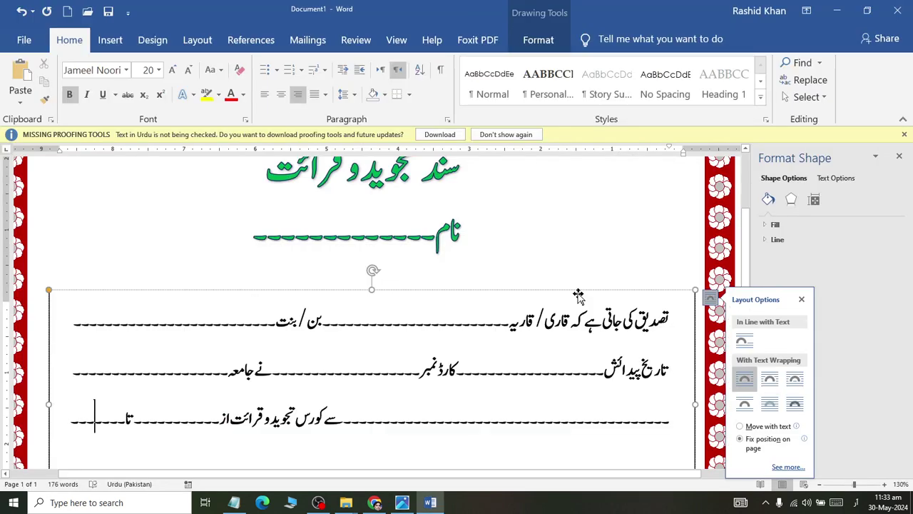
key(Right)
key(Right)
key(Right)
key(Right)
key(Delete)
key(Delete)
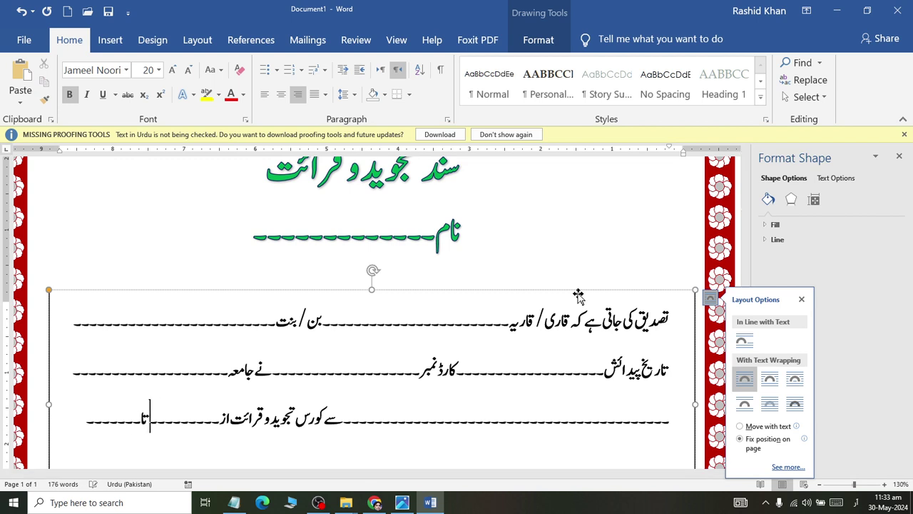
key(Left)
key(Left)
text(__)
key(Right)
key(Right)
key(Right)
key(Right)
key(Right)
key(Right)
key(Right)
key(Right)
key(Right)
key(Right)
key(Right)
key(Right)
key(Right)
key(BackSpace)
key(BackSpace)
key(BackSpace)
key(BackSpace)
key(Left)
key(Left)
key(Left)
key(Left)
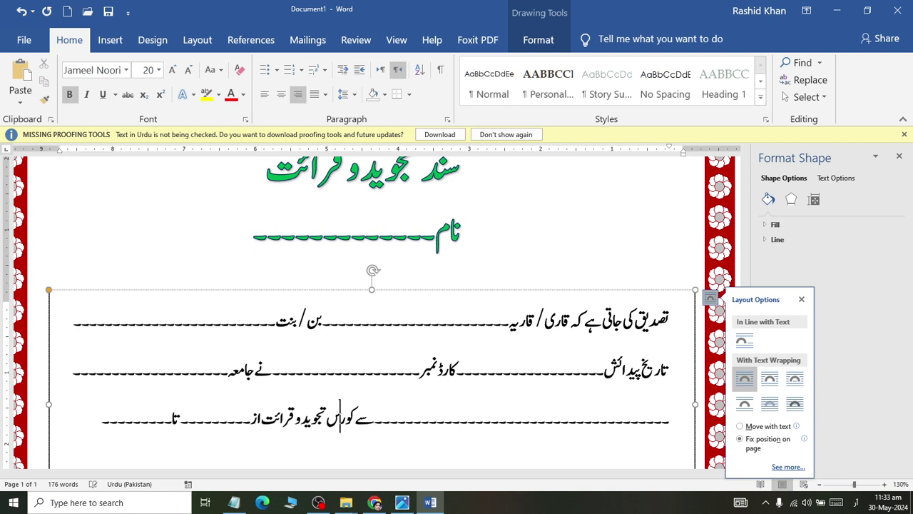
key(Left)
key(Left)
key(Left)
key(Left)
key(Left)
key(Left)
text(___)
key(Left)
key(Left)
key(Left)
key(Left)
key(Left)
key(Left)
key(Left)
key(Left)
key(Left)
key(Left)
key(Left)
key(Left)
key(Right)
key(End)
key(alt+Tab)
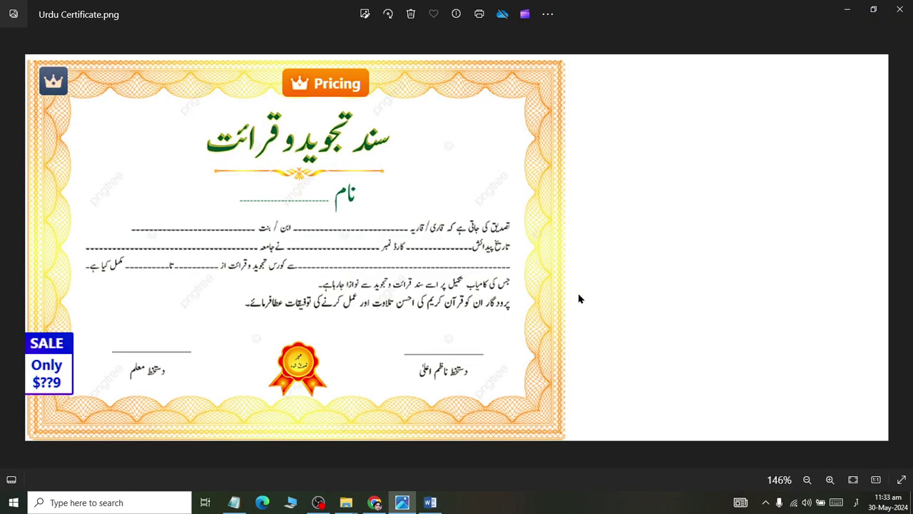
Begin the fourth line with 'مکمل کیا ہے' followed by 'جس کی'.
key(alt+Tab)
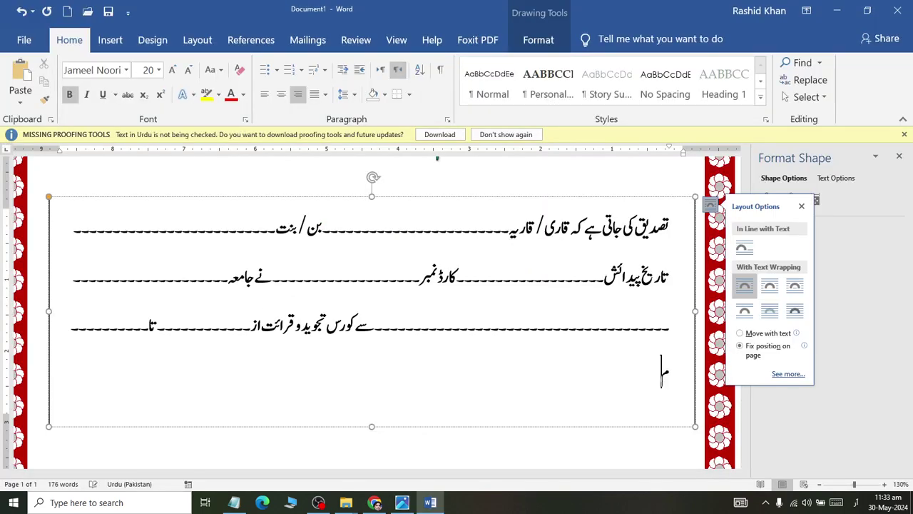
text(کمل)
text( کیا ہے)
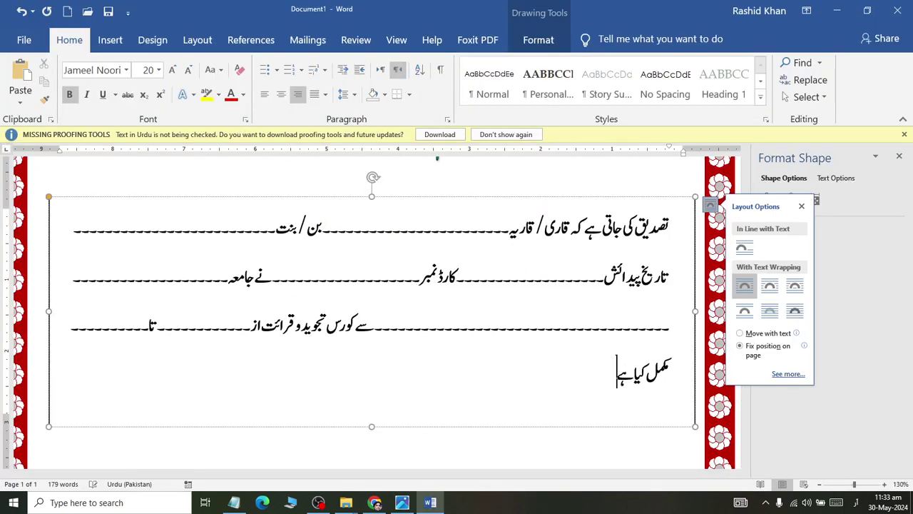
key(alt+Tab)
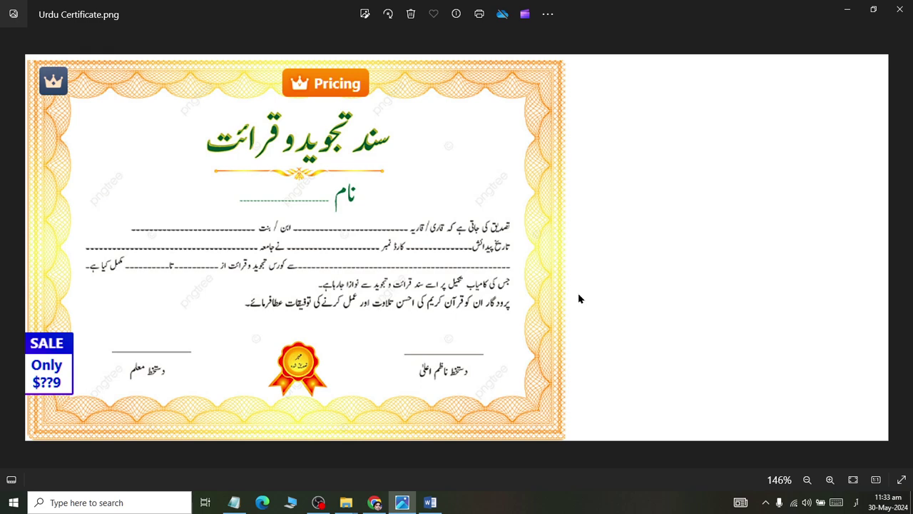
key(alt+Tab)
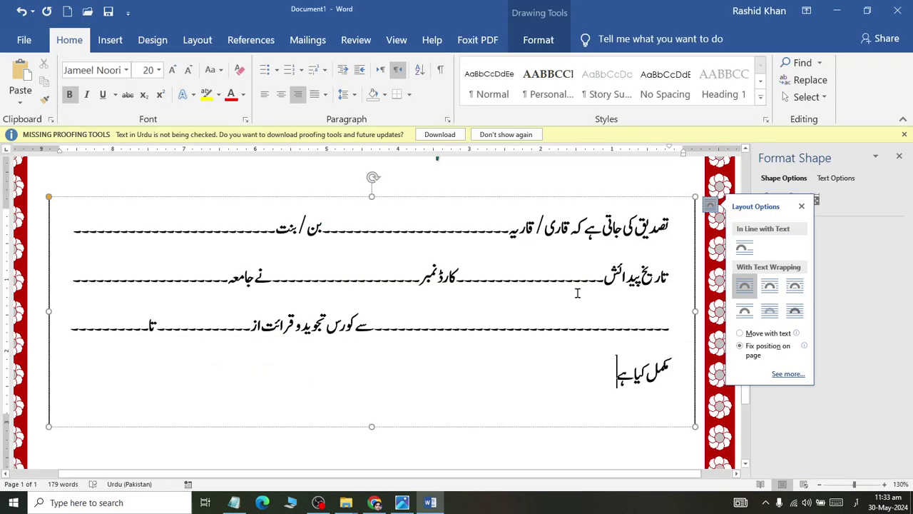
text(۔ جس)
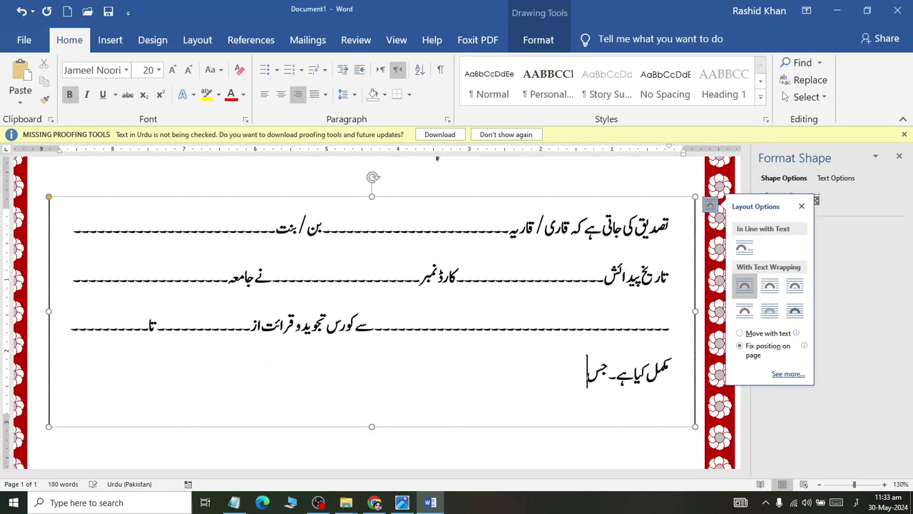
text( کی)
key(alt+Tab)
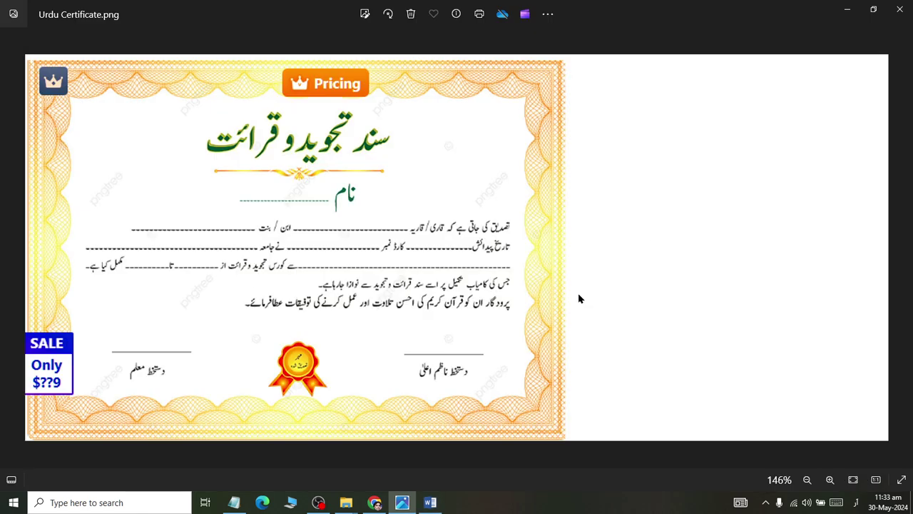
key(alt+Tab)
Add 'کامیاب' (fixing its final letter) and 'تکمیل' to the last line.
text(کام)
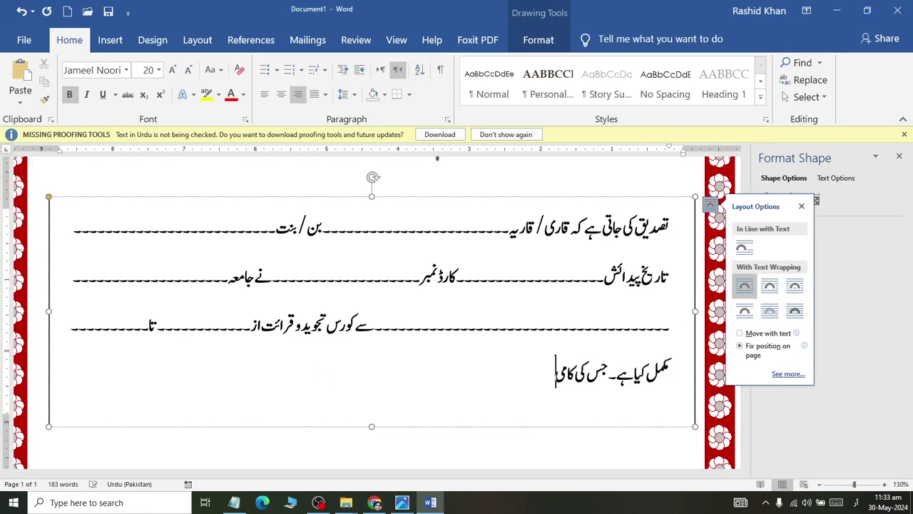
text(یات)
key(alt+Tab)
key(alt+Tab)
key(BackSpace)
text(ب)
key(alt+Tab)
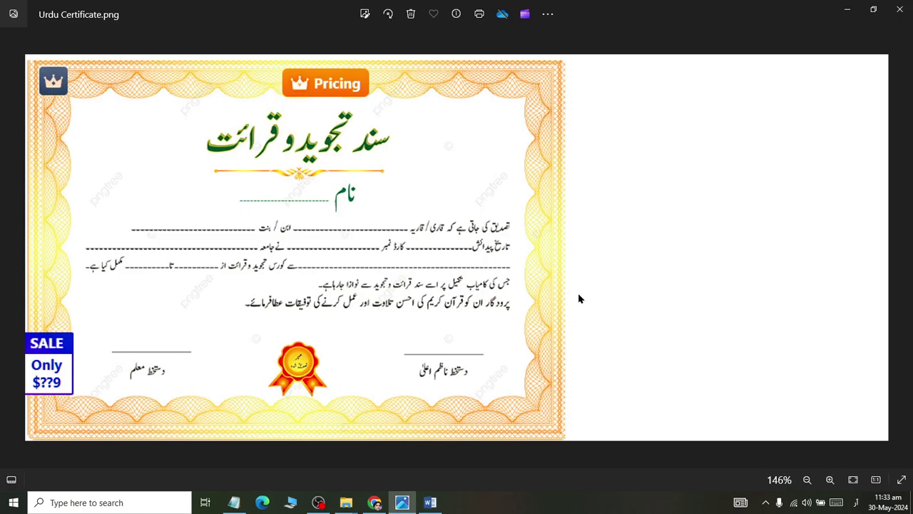
key(alt+Tab)
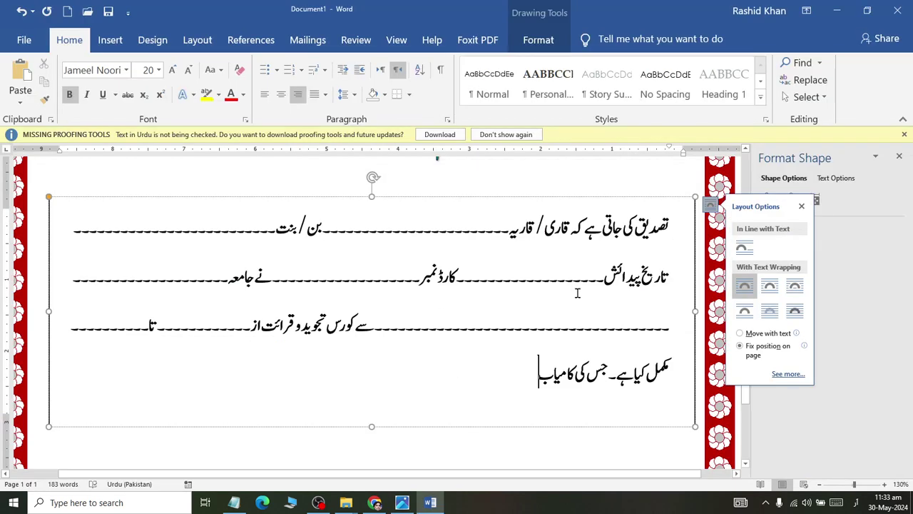
text(تکمی)
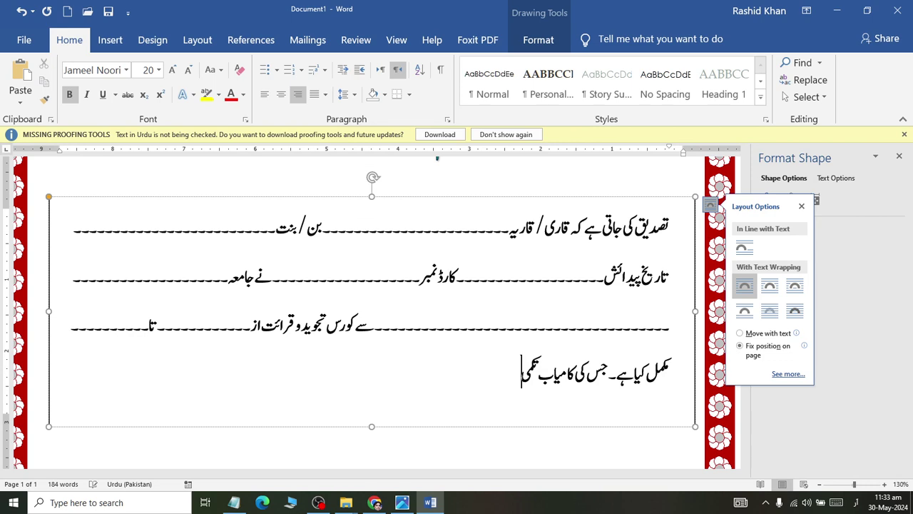
text(ل)
key(alt+Tab)
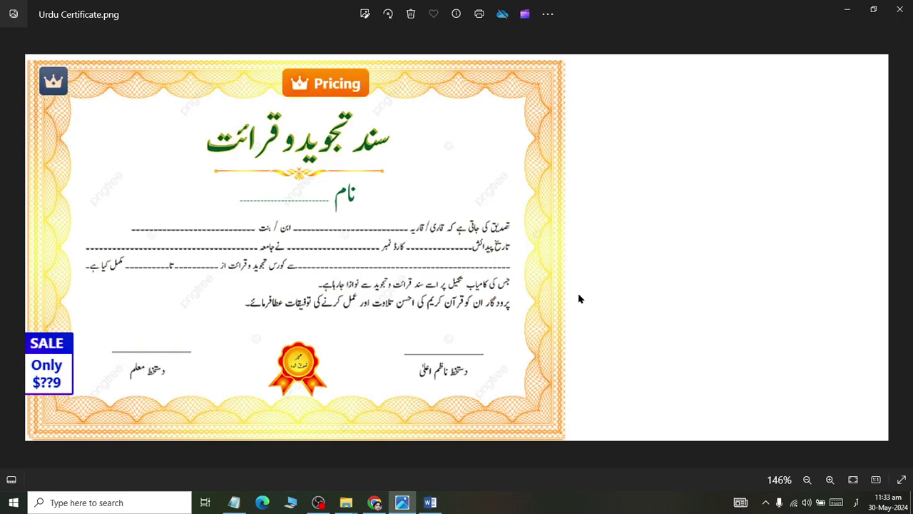
key(alt+Tab)
Continue the sentence with 'پر اسے سند' and 'قرائت'.
text(پر)
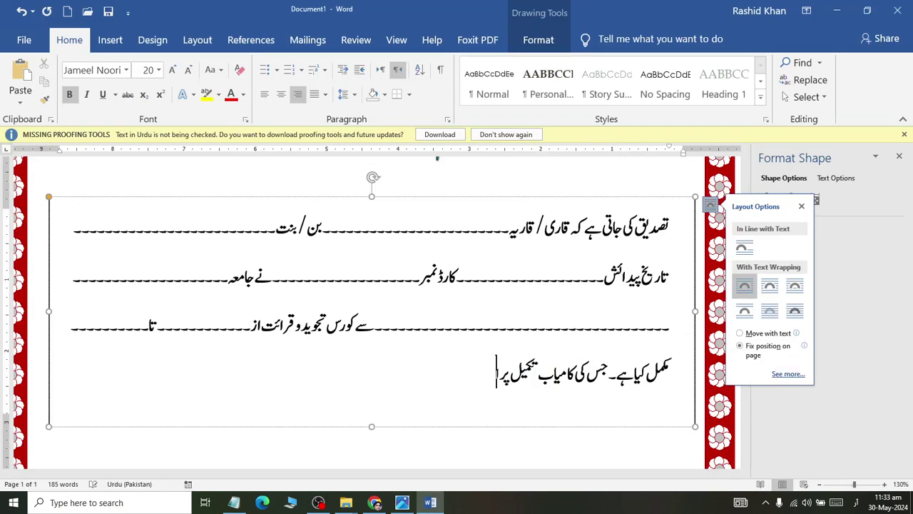
text(اسے)
key(alt+Tab)
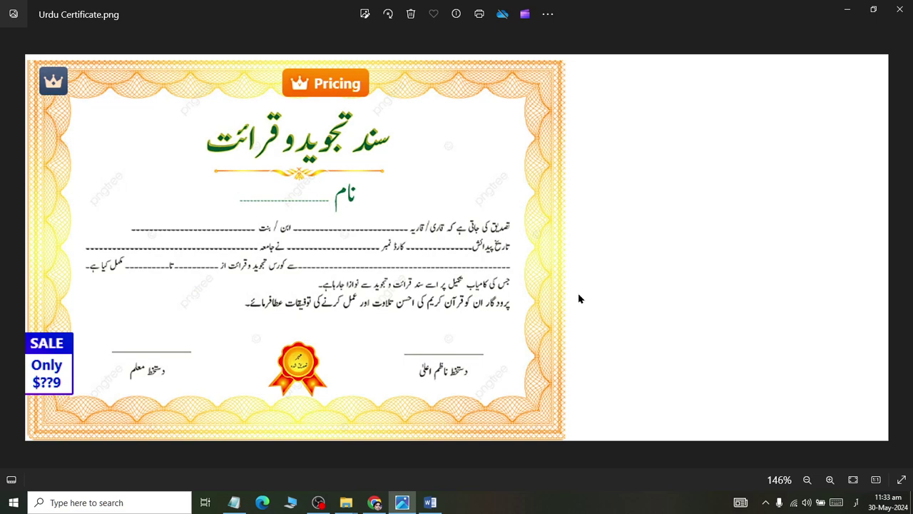
key(alt+Tab)
text(ے سندسا)
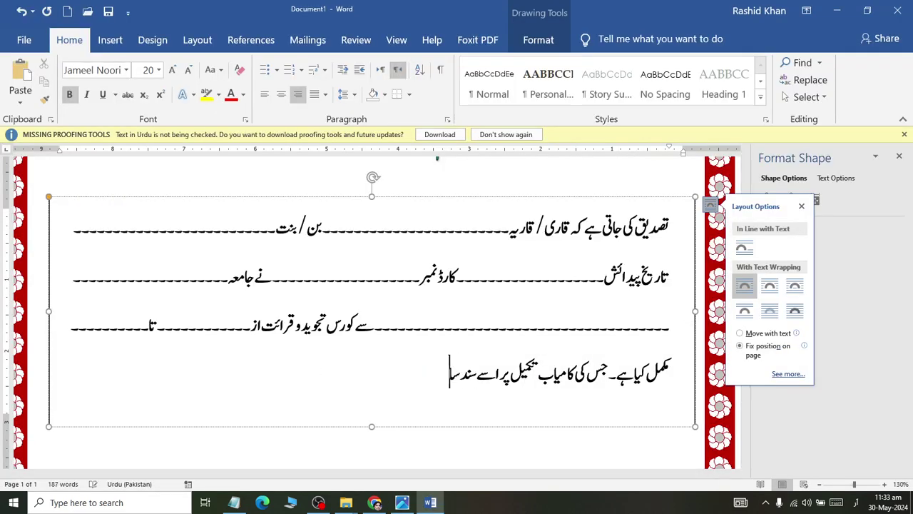
key(alt+Tab)
key(alt+Tab)
key(alt+Tab)
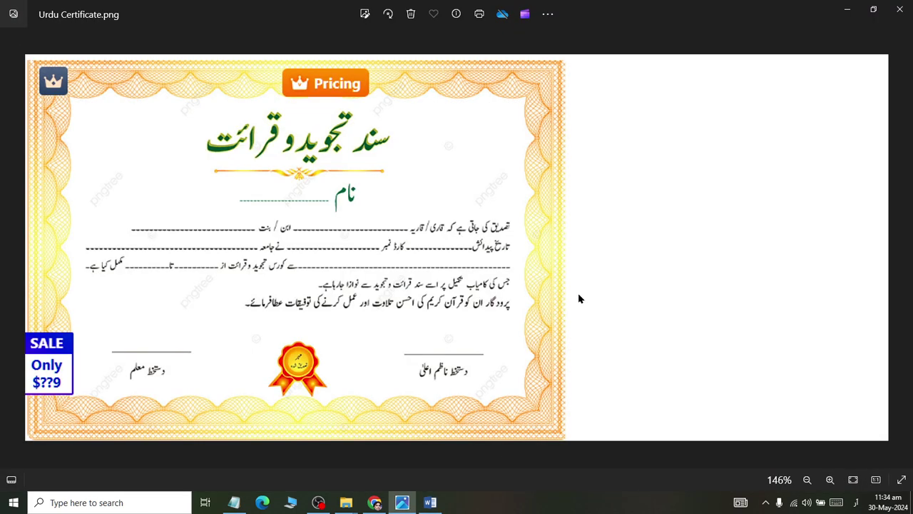
key(alt+Tab)
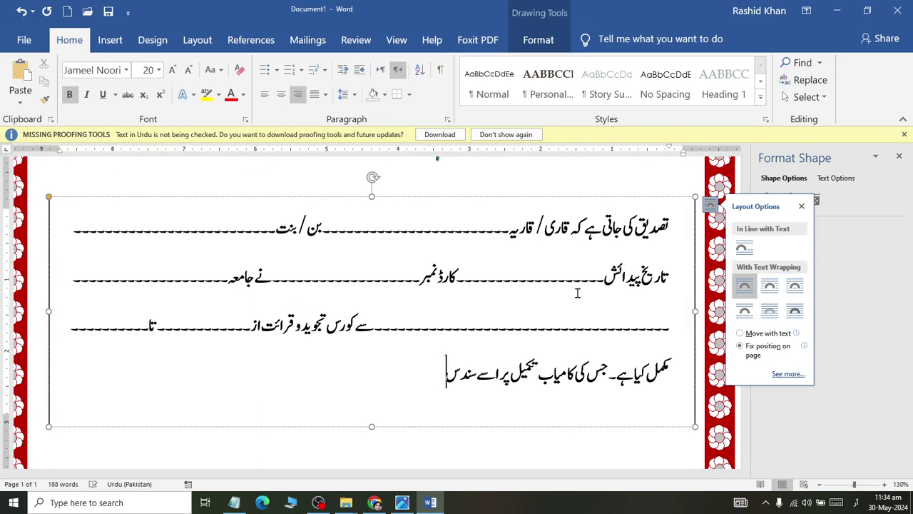
text(قرائ)
text(ت دی)
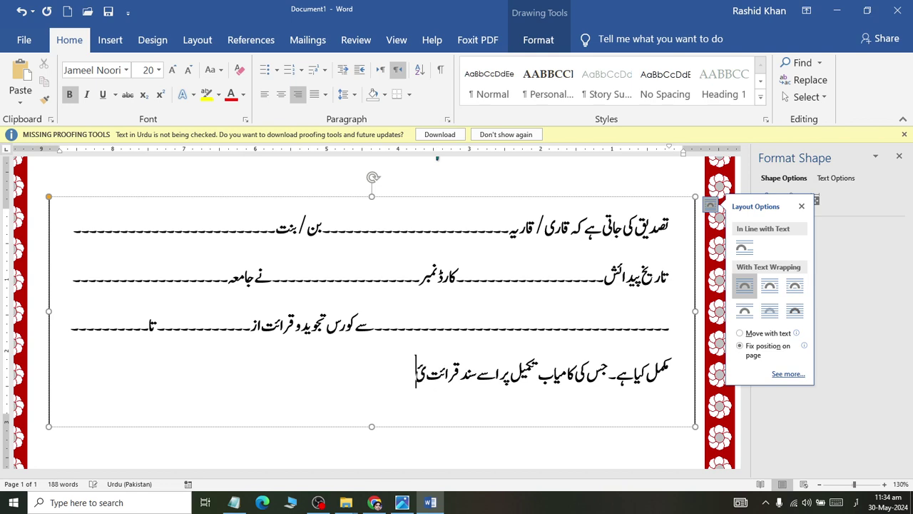
key(BackSpace)
text(سے)
Finish the line with 'وتجوید سے نوازاجارہاہے۔', correcting typos.
key(alt+Tab)
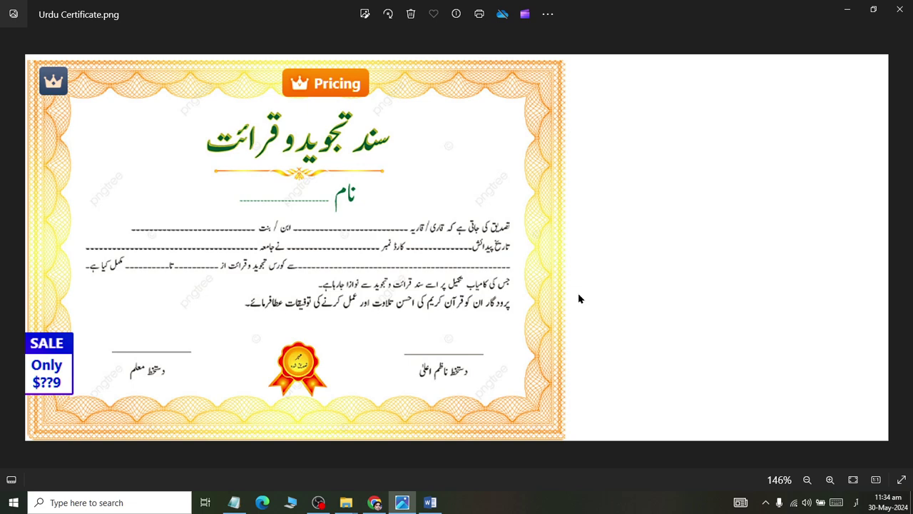
key(alt+Tab)
key(BackSpace)
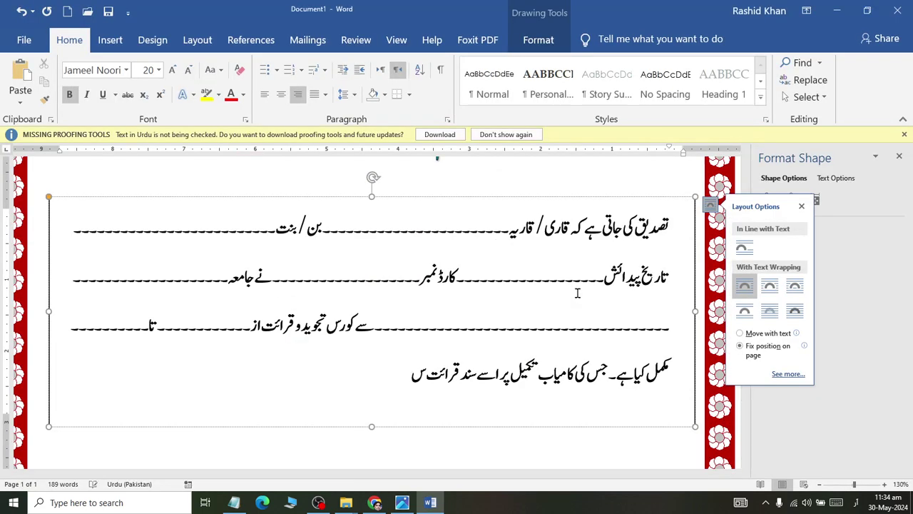
key(BackSpace)
key(BackSpace)
text(و)
text(تجوید)
text( ساے)
key(BackSpace)
key(BackSpace)
text(ے)
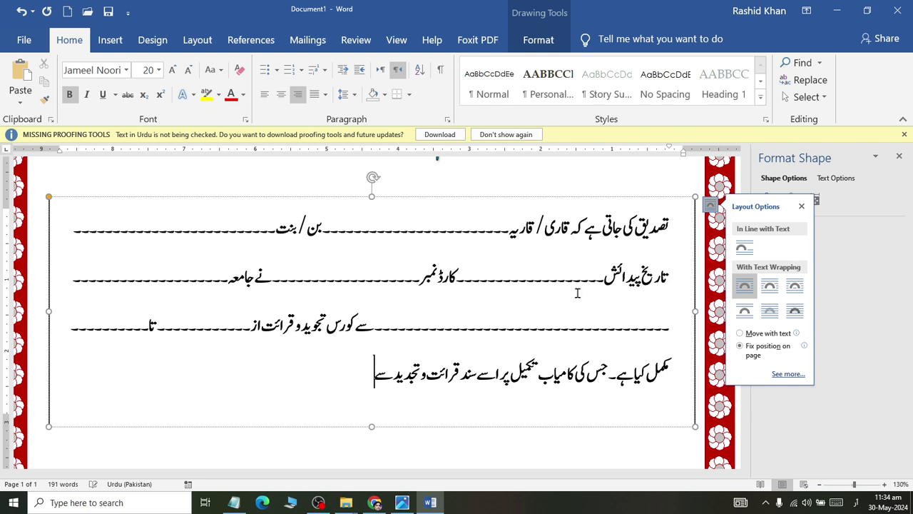
key(alt+Tab)
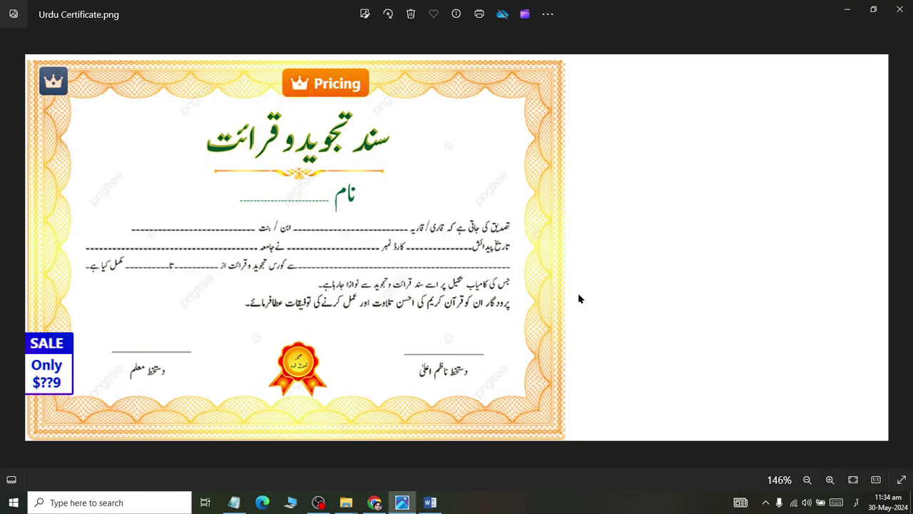
key(alt+Tab)
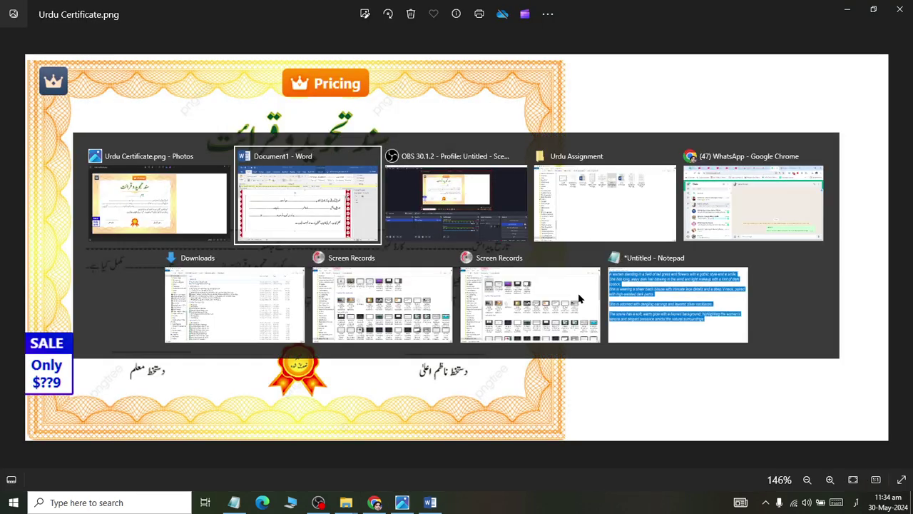
text(نو)
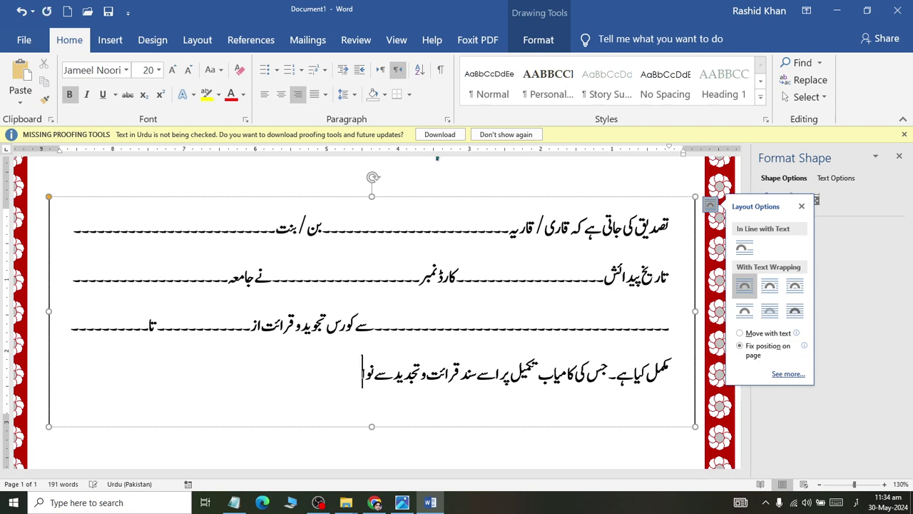
text(ازاجارہا)
text(ہے۔)
key(alt+Tab)
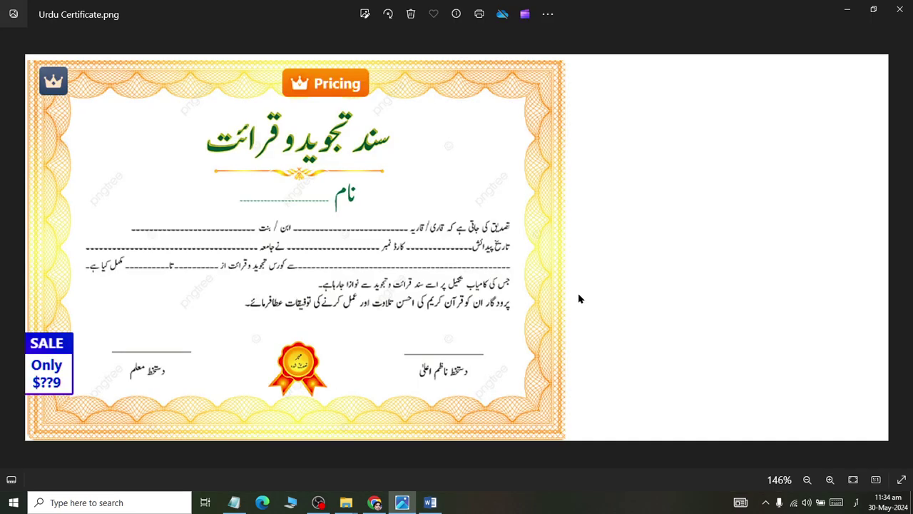
key(alt+Tab)
key(alt+Tab)
key(alt+Tab)
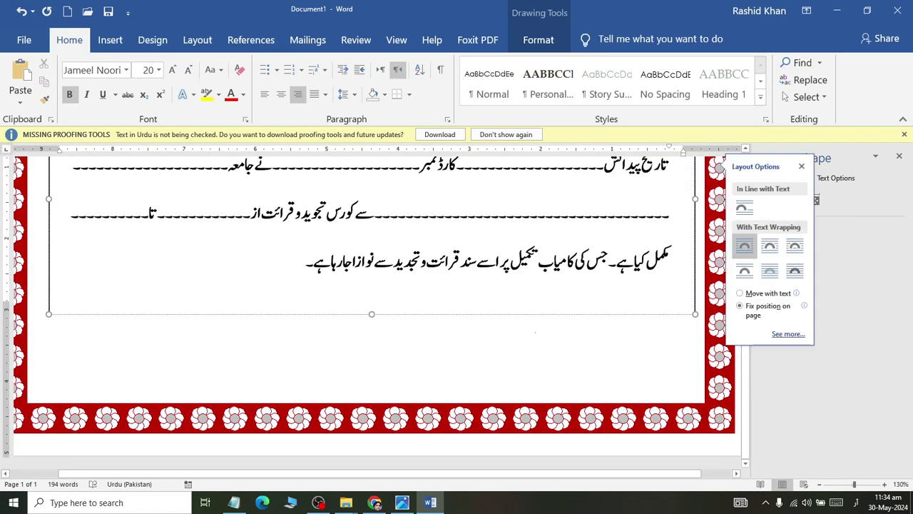
Set single line spacing for the selected Urdu body text.
scroll(455, 347, down, 1)
drag(669, 214, 310, 386)
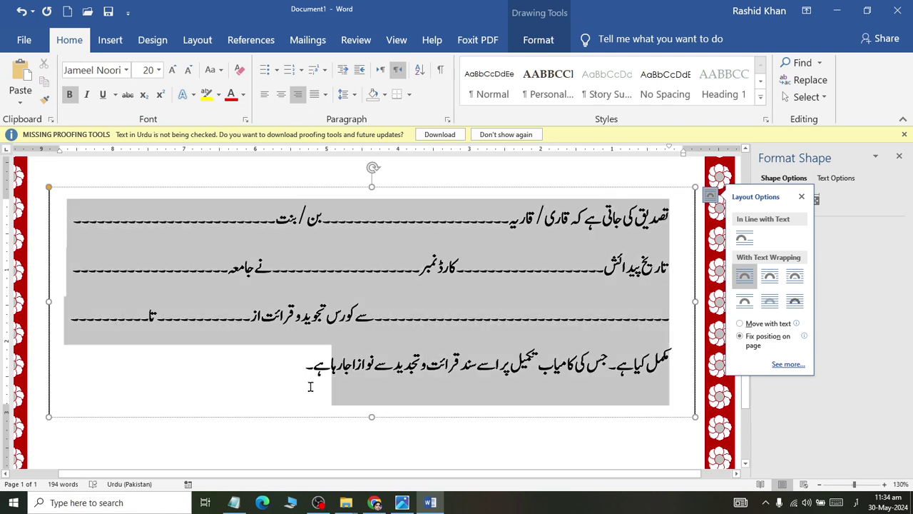
click(345, 94)
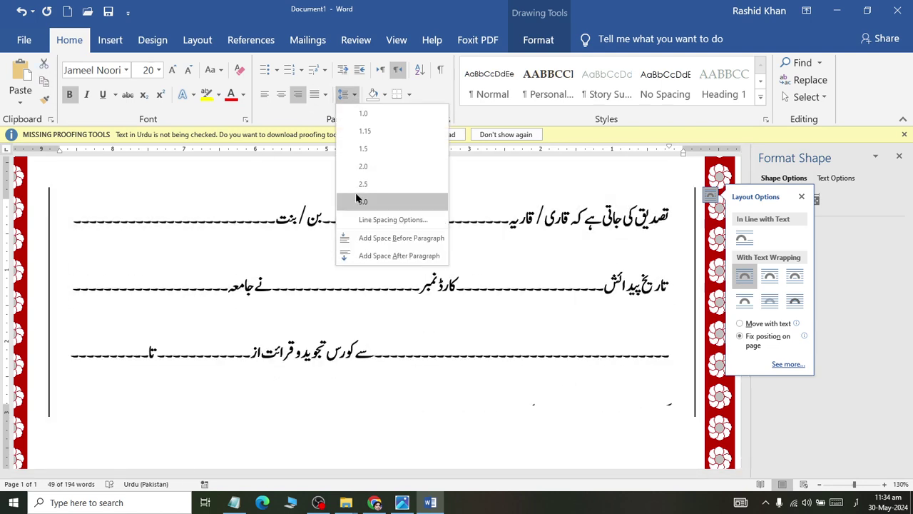
click(180, 47)
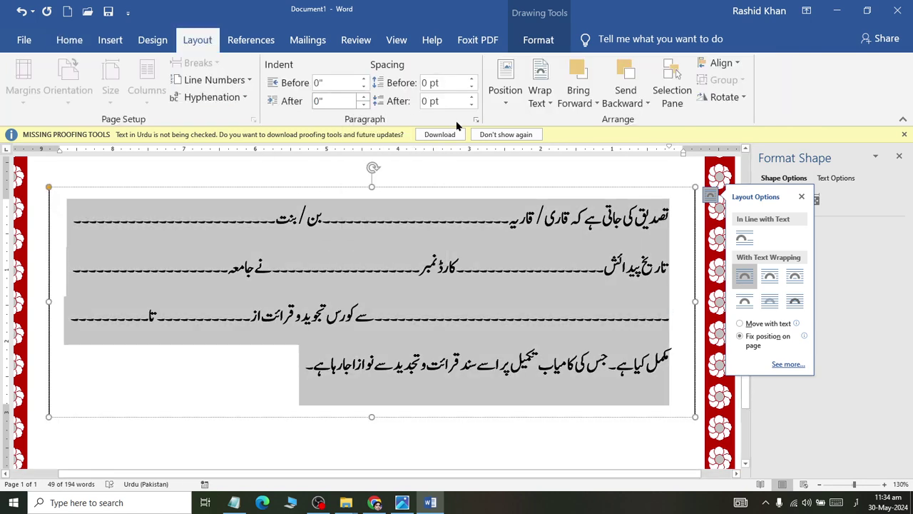
click(67, 40)
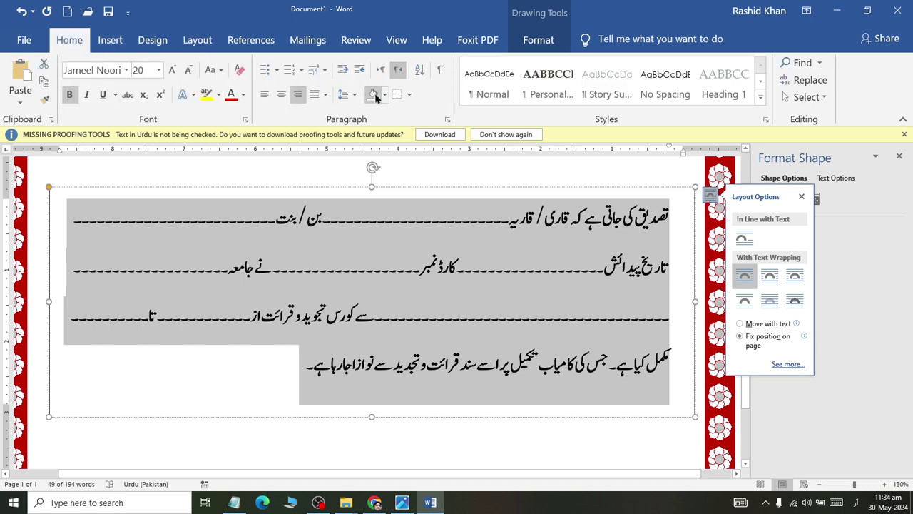
click(344, 93)
click(354, 114)
Shrink the body text box to fit its four lines and move it up toward the title.
click(563, 367)
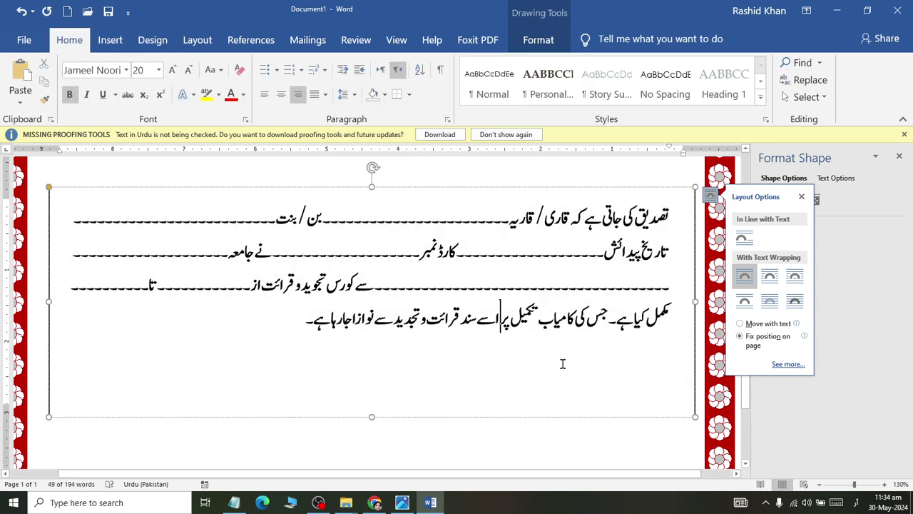
click(303, 329)
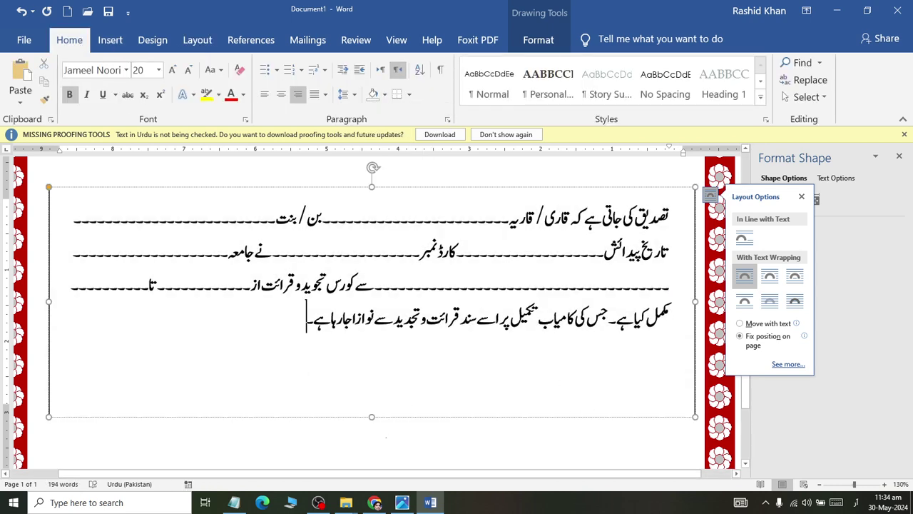
drag(371, 416, 372, 371)
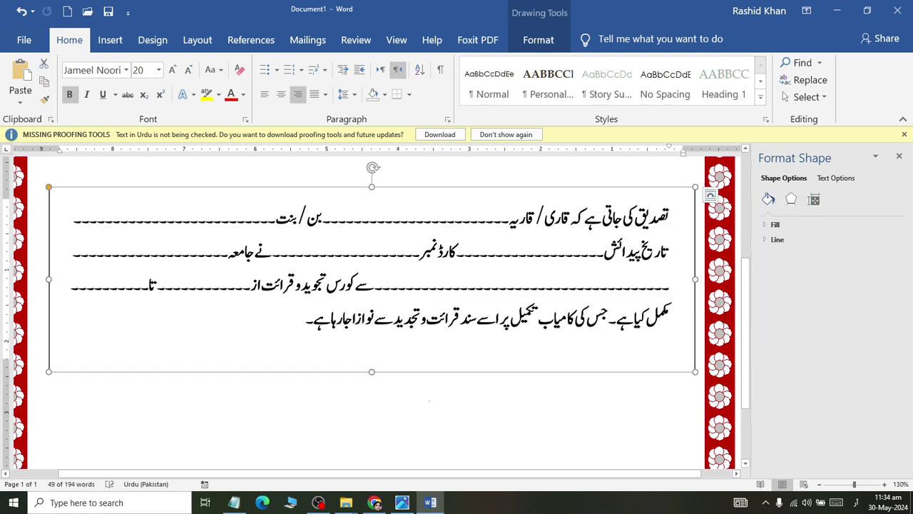
click(527, 249)
scroll(517, 285, up, 3)
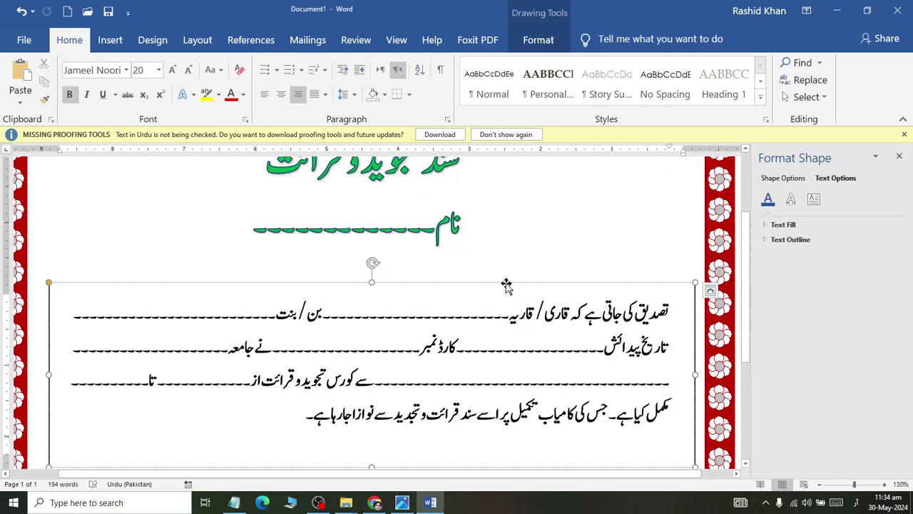
drag(506, 282, 506, 254)
Select the نام text box and compare the layout against the reference certificate.
scroll(470, 431, down, 2)
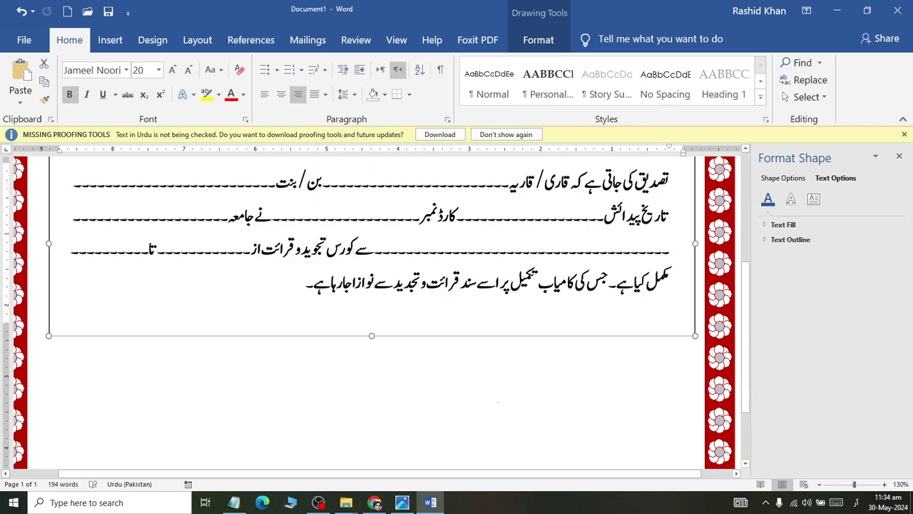
scroll(428, 321, up, 3)
click(404, 206)
scroll(403, 206, down, 2)
click(404, 205)
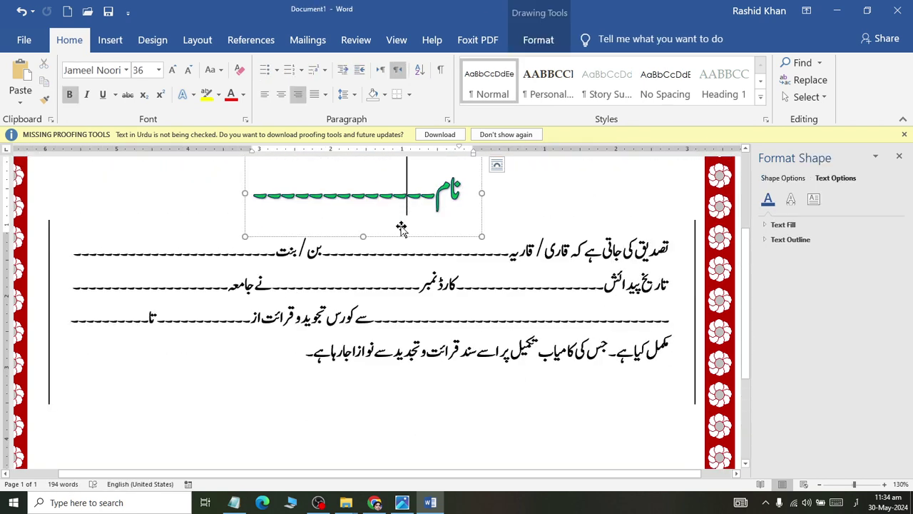
click(421, 378)
scroll(417, 360, up, 3)
click(358, 324)
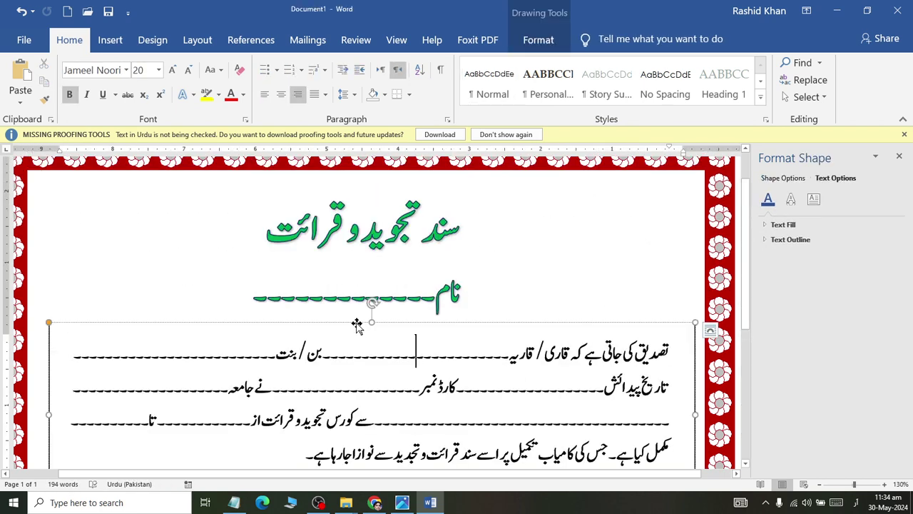
key(alt+Tab)
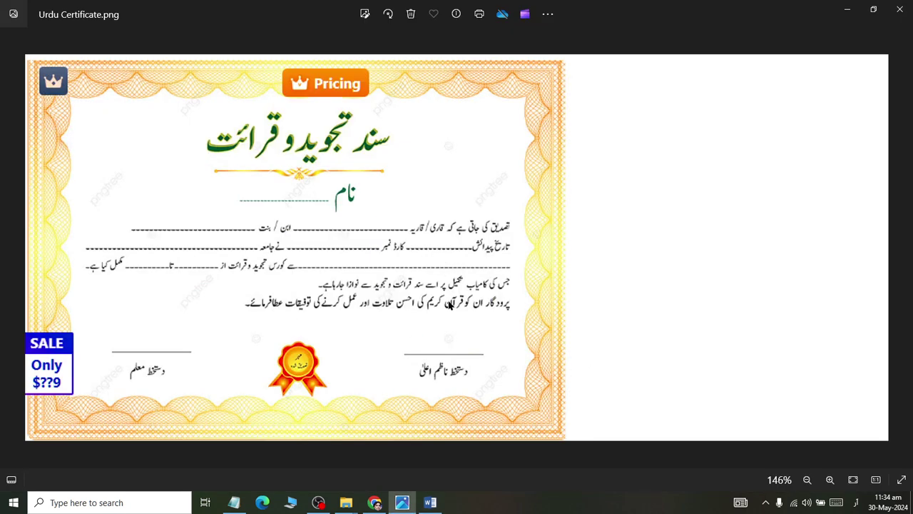
key(alt+Tab)
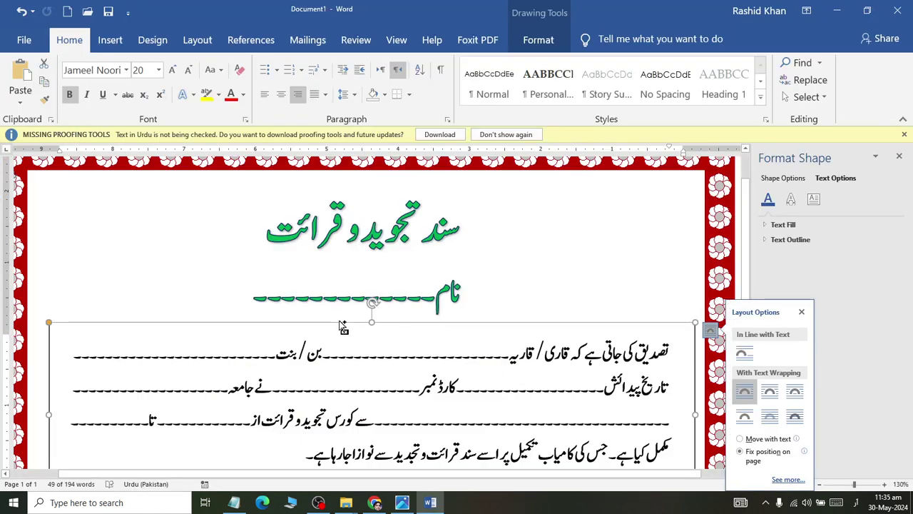
Copy the body text box to the lower part of the page, empty it, and shrink it small.
drag(342, 327, 338, 321)
scroll(342, 321, down, 3)
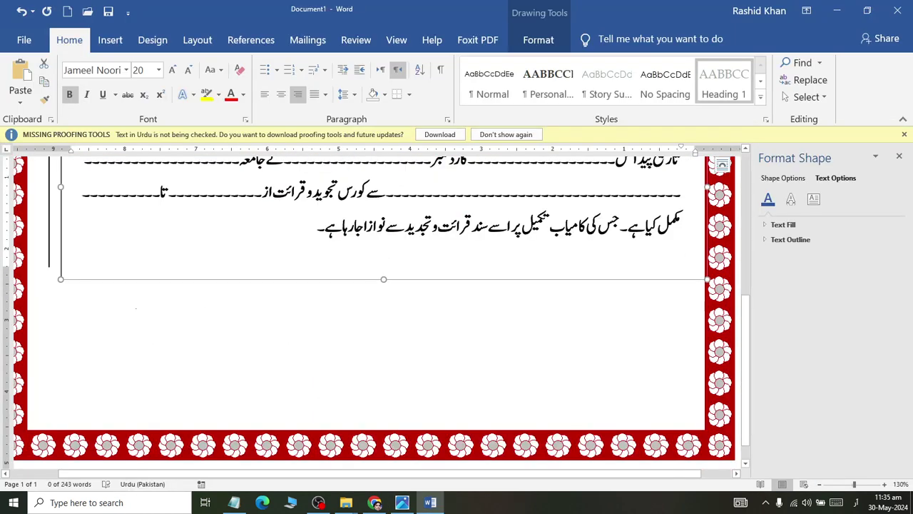
drag(111, 283, 110, 405)
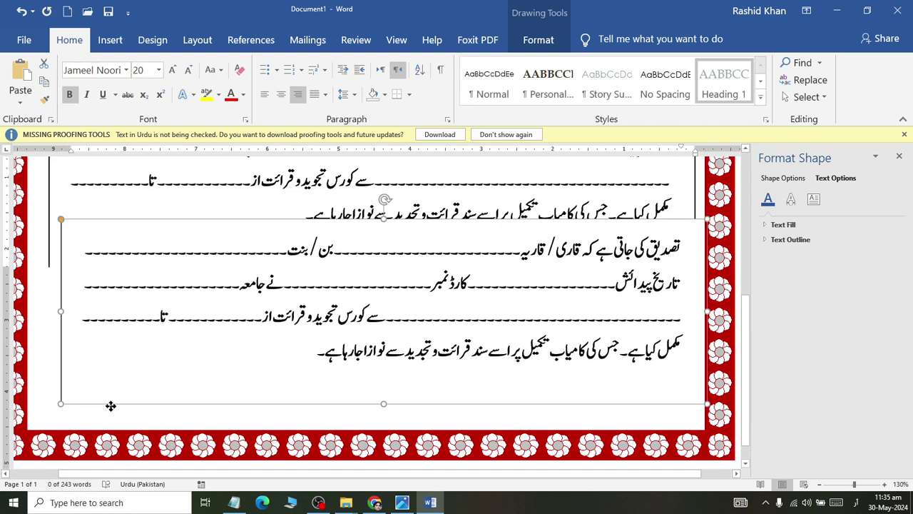
triple_click(141, 357)
key(Delete)
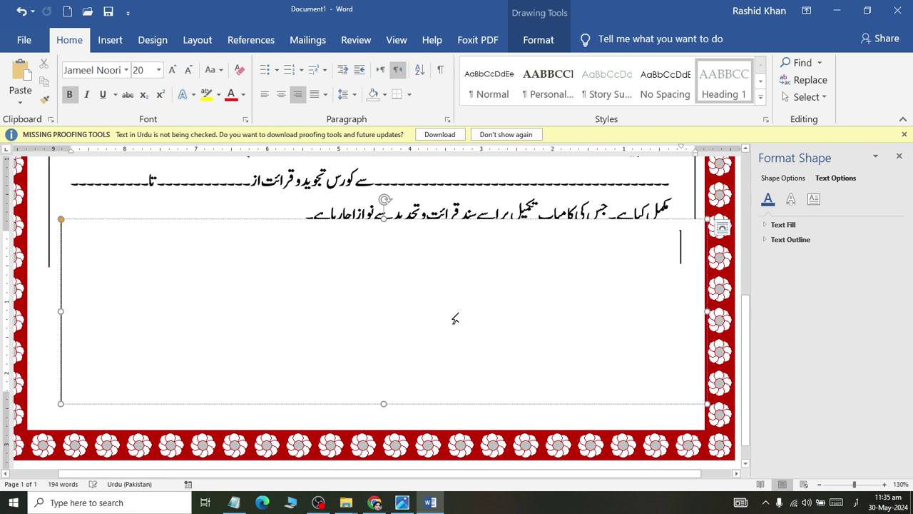
mouse_move(60, 404)
mouse_down()
mouse_move(581, 253)
mouse_move(618, 269)
mouse_move(562, 421)
mouse_move(571, 406)
mouse_up()
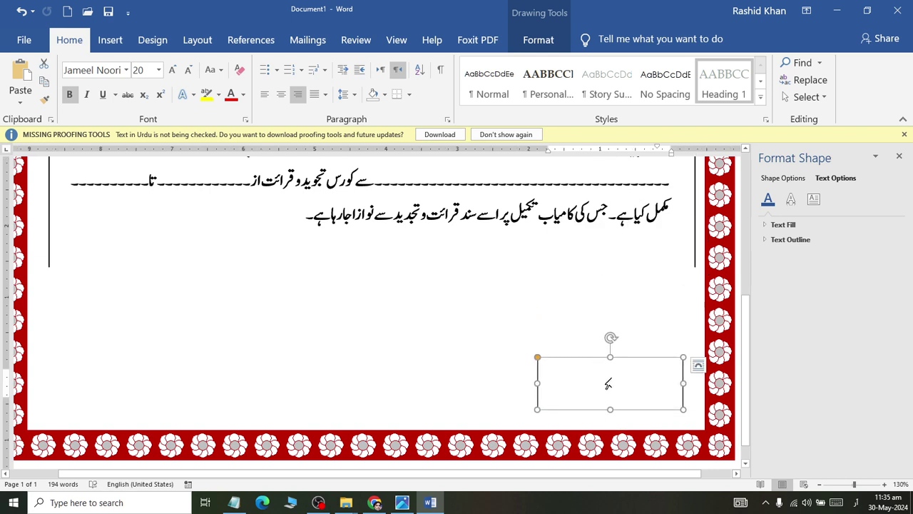
Set the small text box's Shape Outline to No Outline.
click(576, 396)
click(532, 40)
click(292, 80)
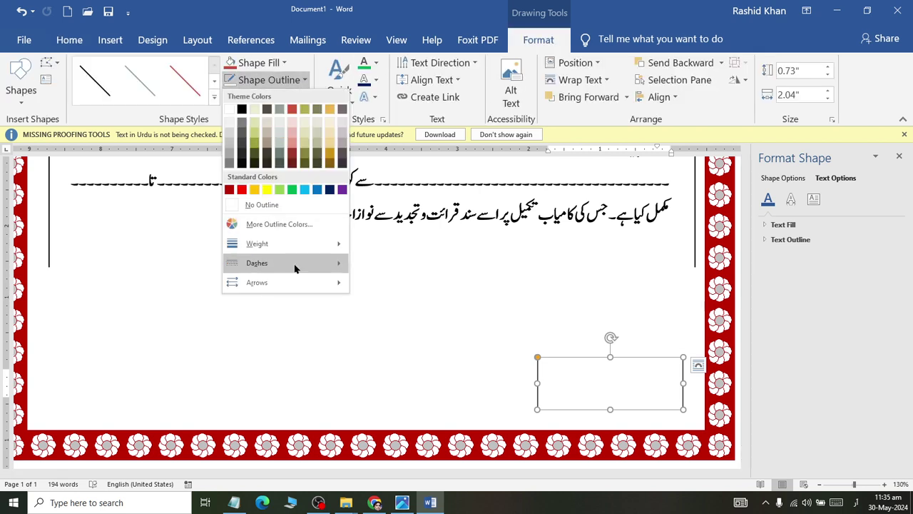
click(263, 204)
click(635, 398)
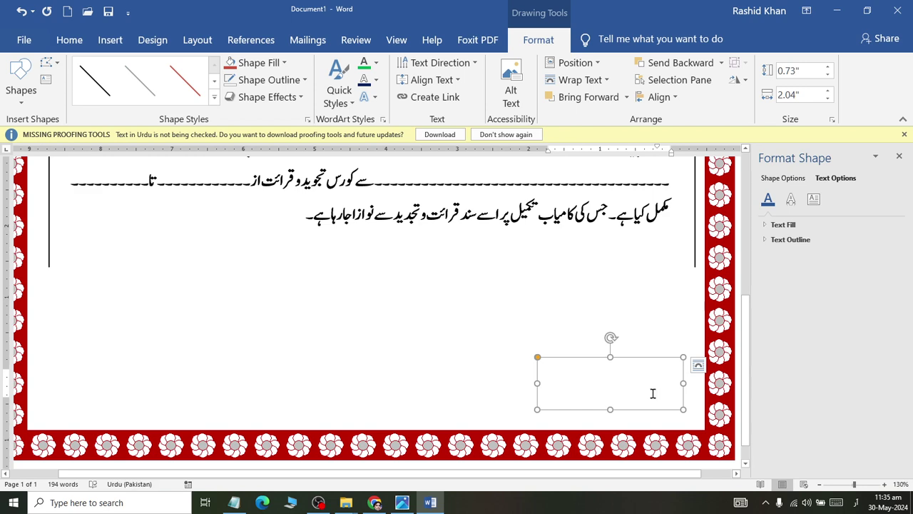
Enter 'دستخط ناظم اعلیٰ' in the bottom-right box, correcting the final letter against the reference.
key(alt+Tab)
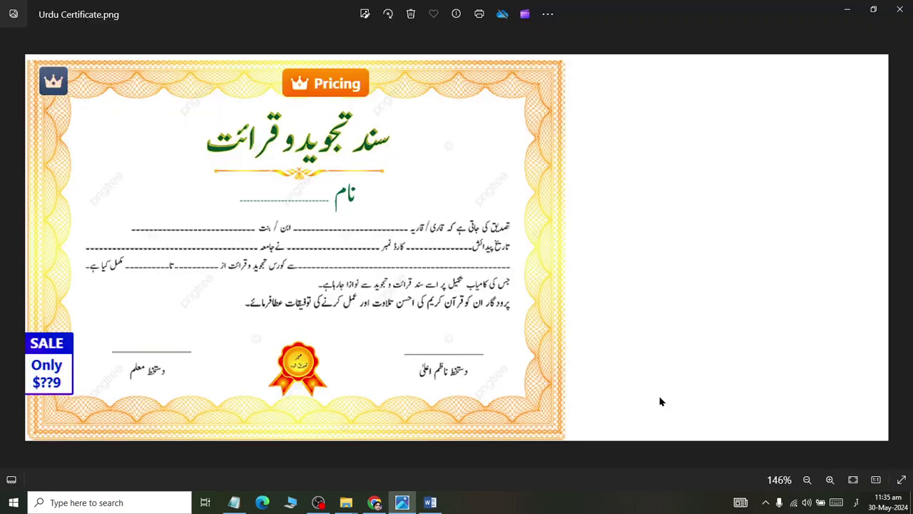
key(alt+Tab)
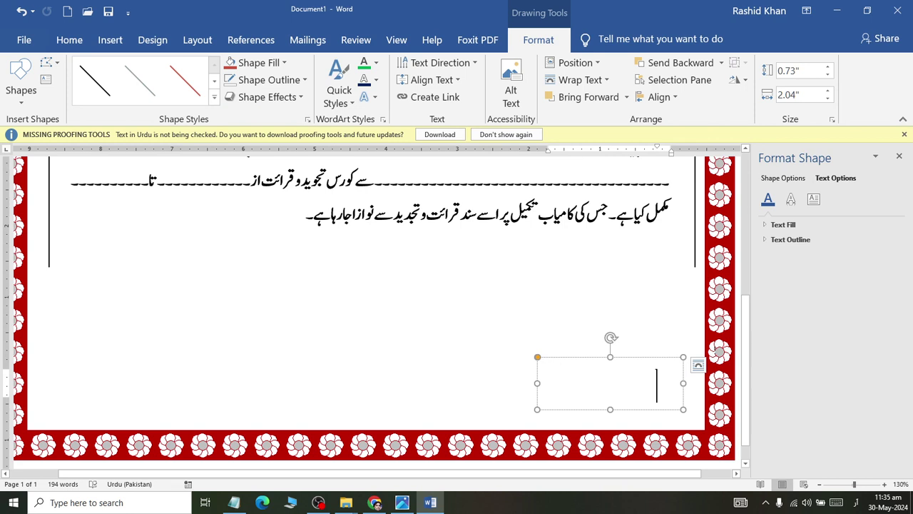
text(دست)
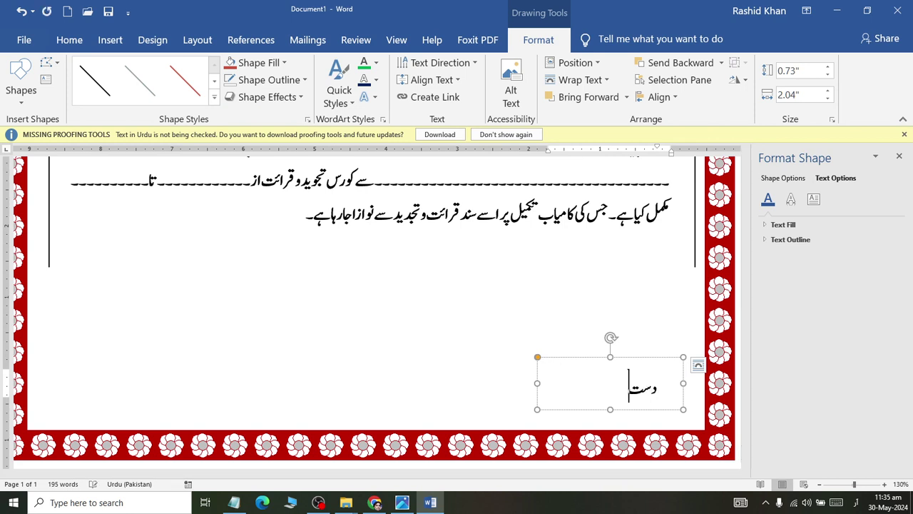
text(خط نا)
text(ظم ا)
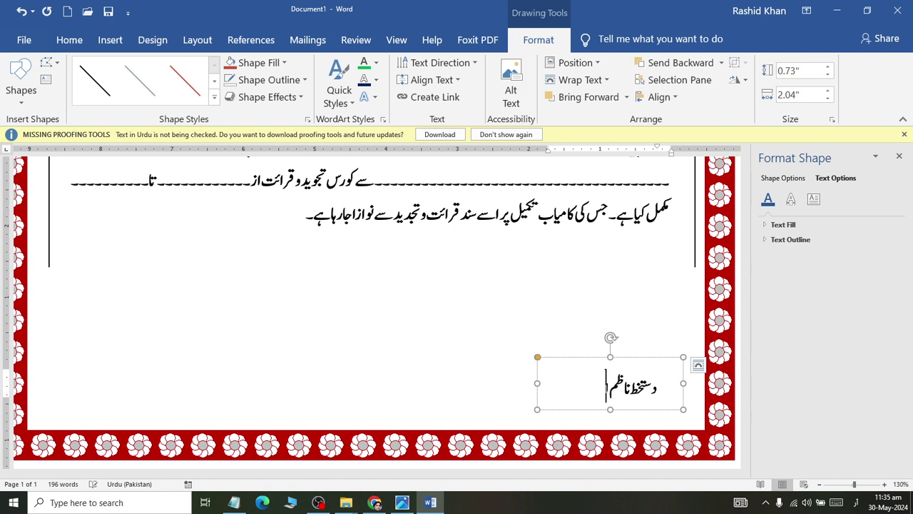
text(عل)
key(BackSpace)
text(ل)
text(ی)
key(BackSpace)
text(یٰ)
key(alt+Tab)
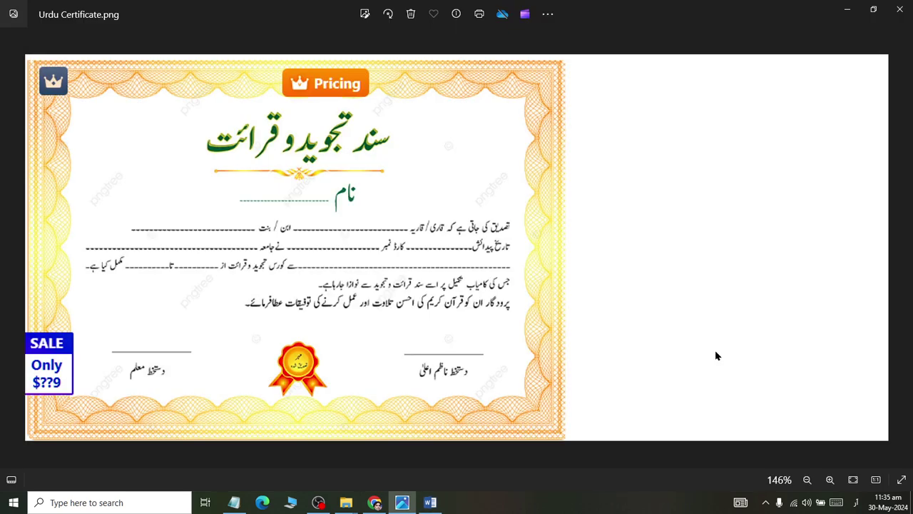
key(alt+Tab)
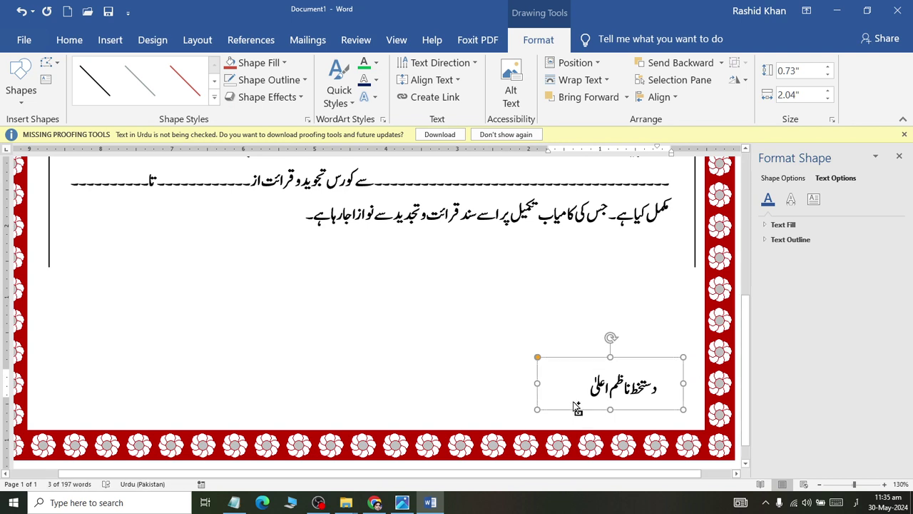
Place a copy of the signature box at the bottom left, bottom-aligned with the right box.
drag(577, 406, 589, 418)
drag(460, 338, 97, 361)
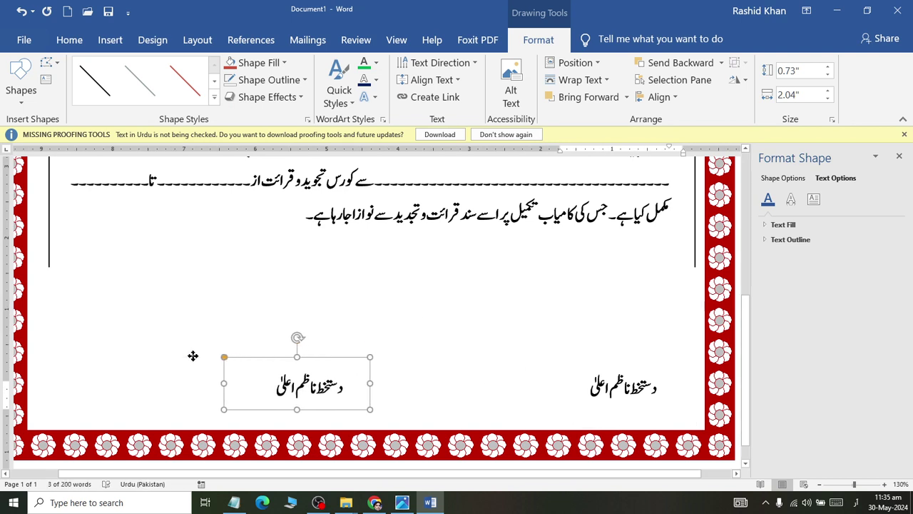
key(Down)
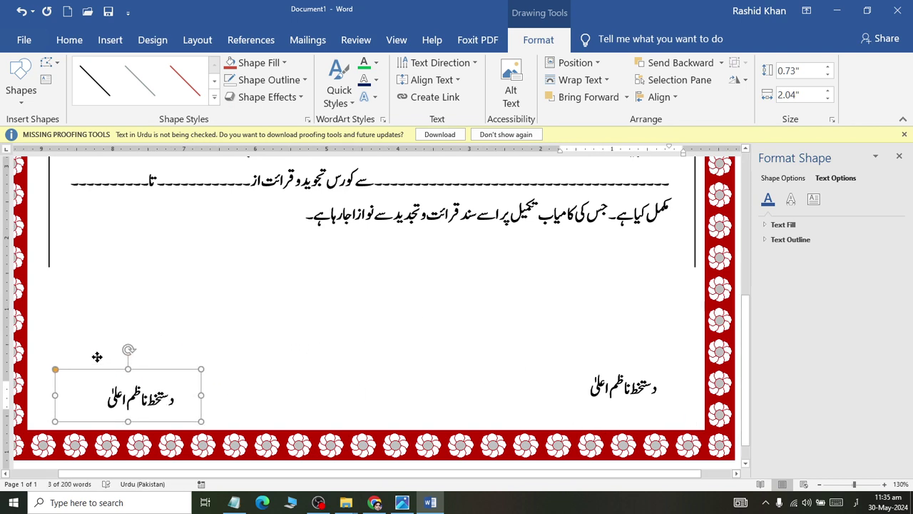
click(606, 382)
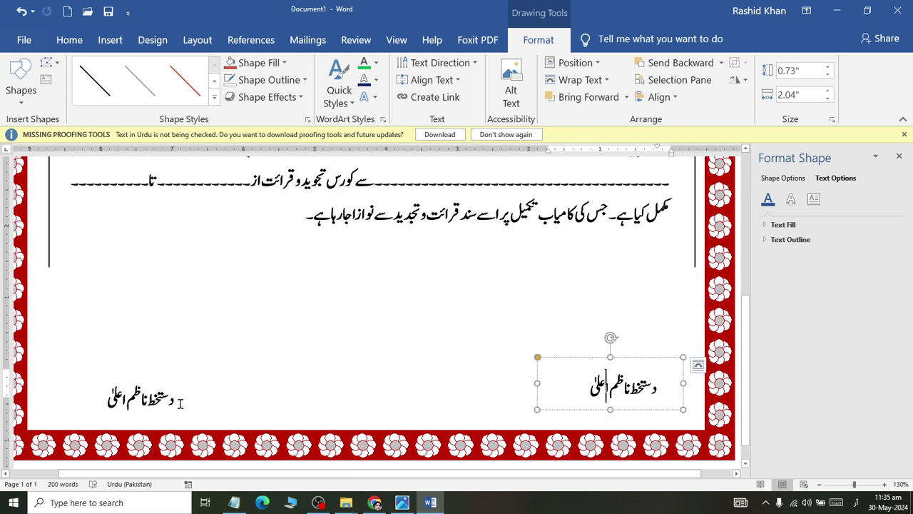
shift+click(178, 400)
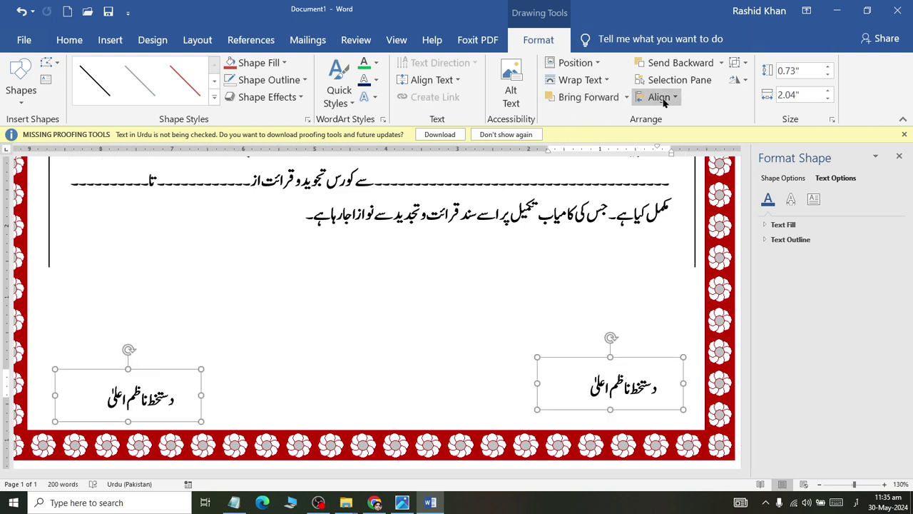
click(658, 97)
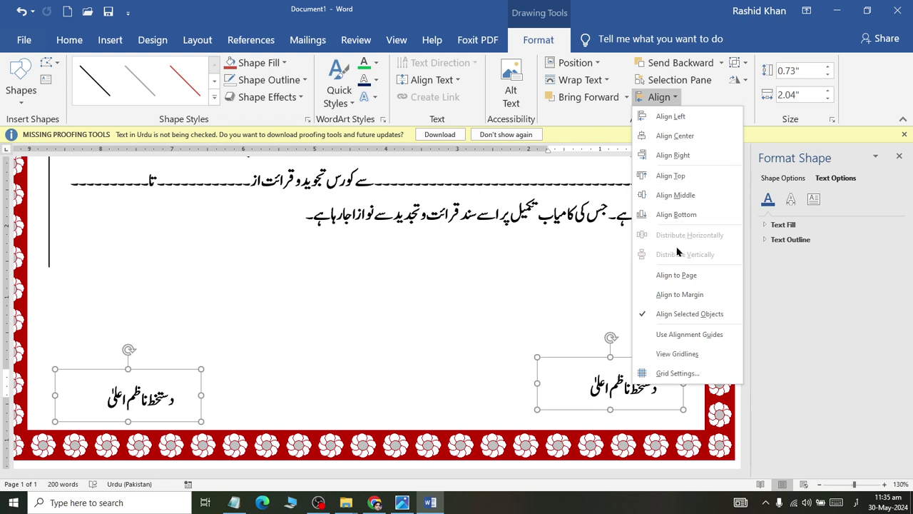
click(685, 215)
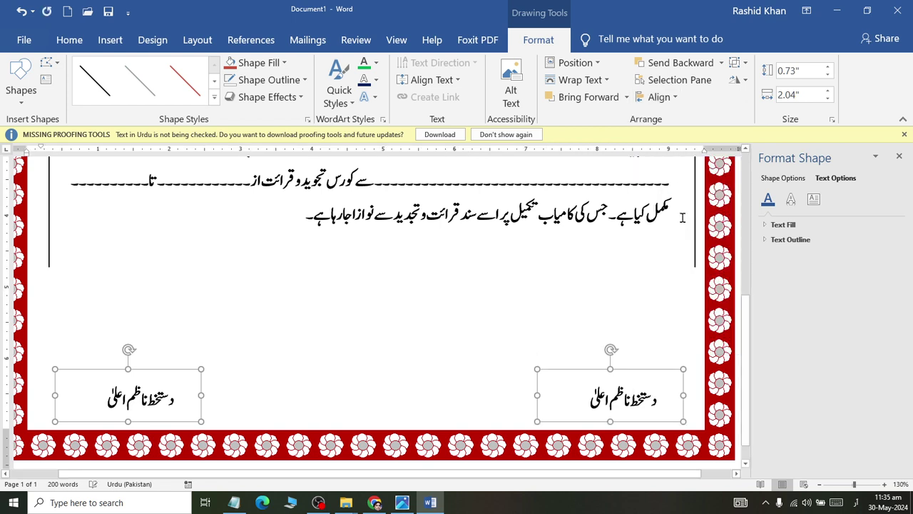
Change the left box's label to 'دستخط معلم'.
click(129, 399)
double_click(129, 399)
click(129, 399)
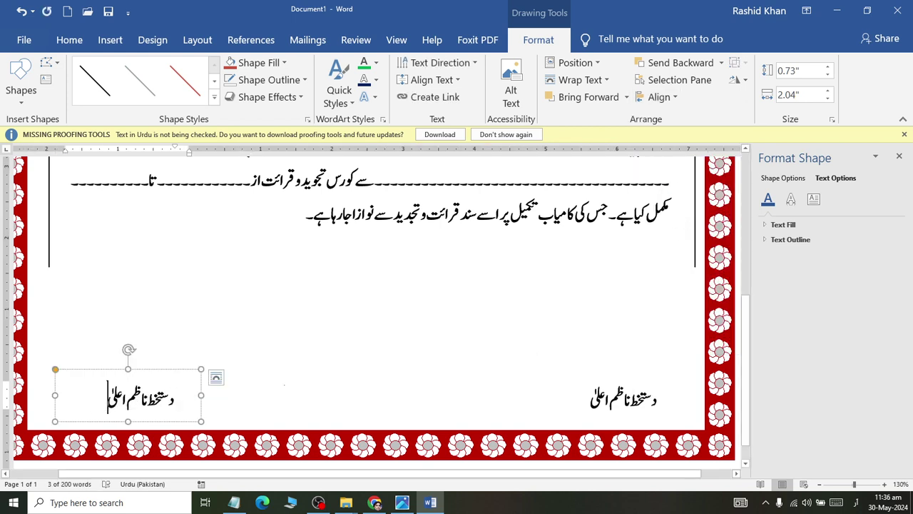
key(BackSpace)
key(BackSpace)
key(BackSpace)
key(BackSpace)
key(BackSpace)
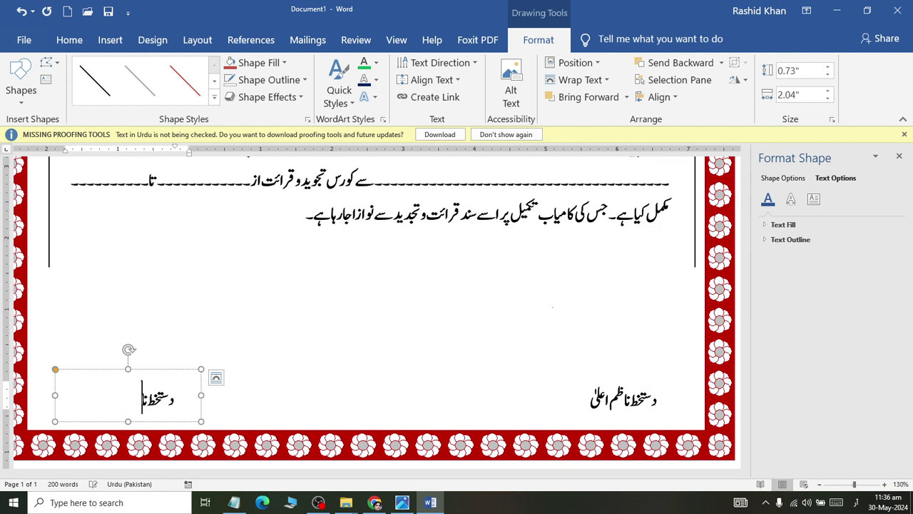
key(BackSpace)
text(علم)
click(336, 352)
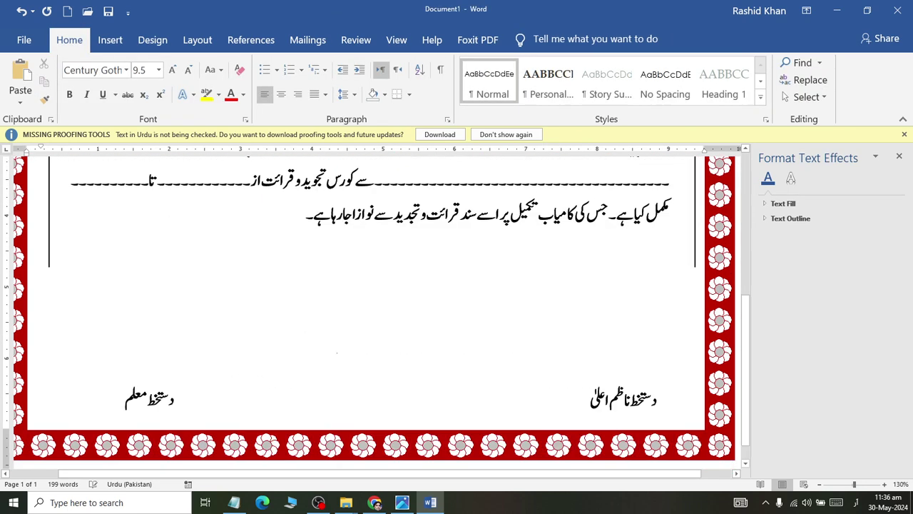
key(alt+Tab)
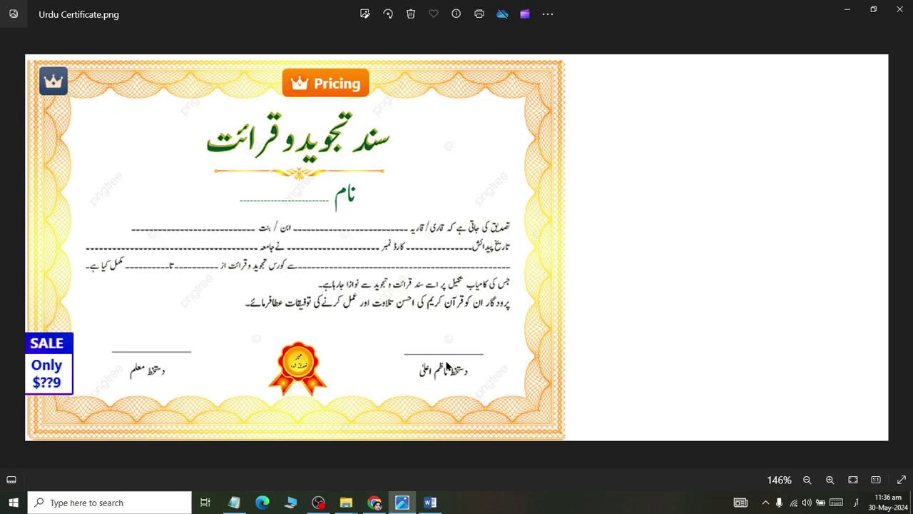
key(alt+Tab)
key(alt+Tab)
scroll(298, 378, up, 1)
scroll(298, 378, up, 2)
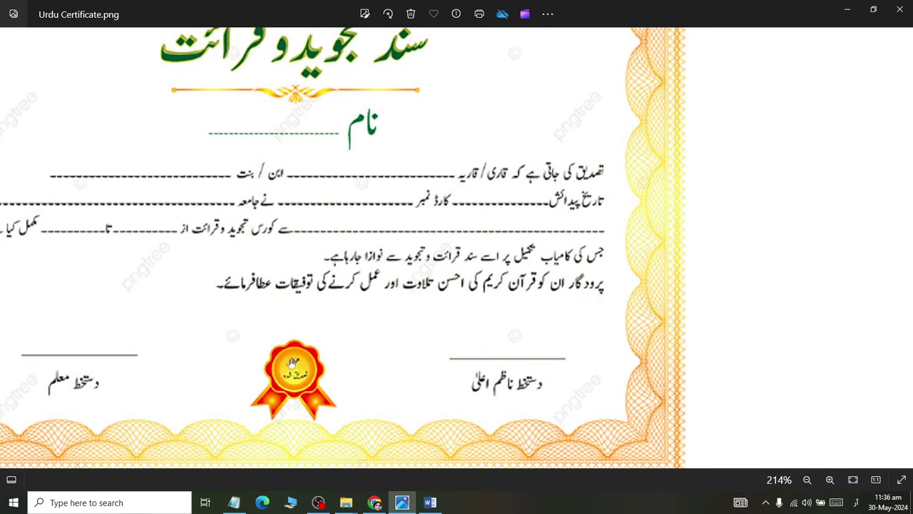
key(alt+Tab)
Draw a horizontal straight line for the right signature.
key(alt+Tab)
key(alt+Tab)
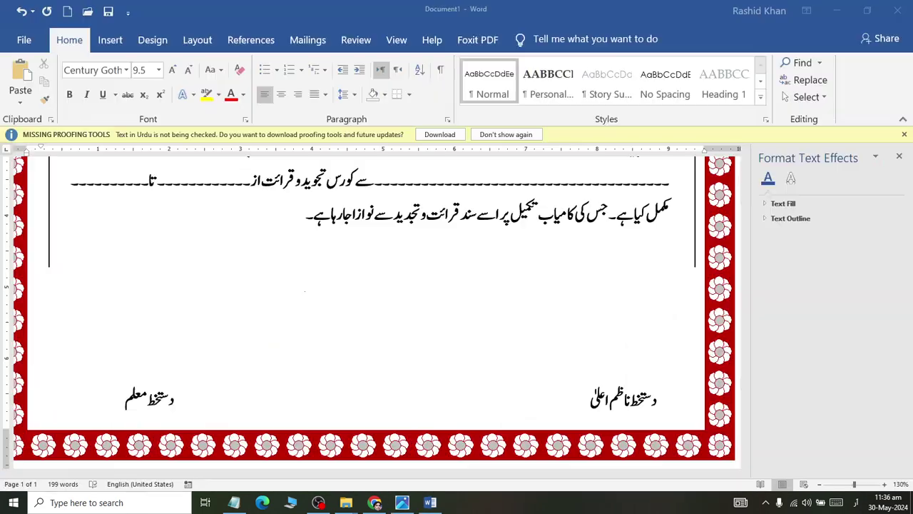
key(alt+Tab)
key(alt+Tab)
click(110, 41)
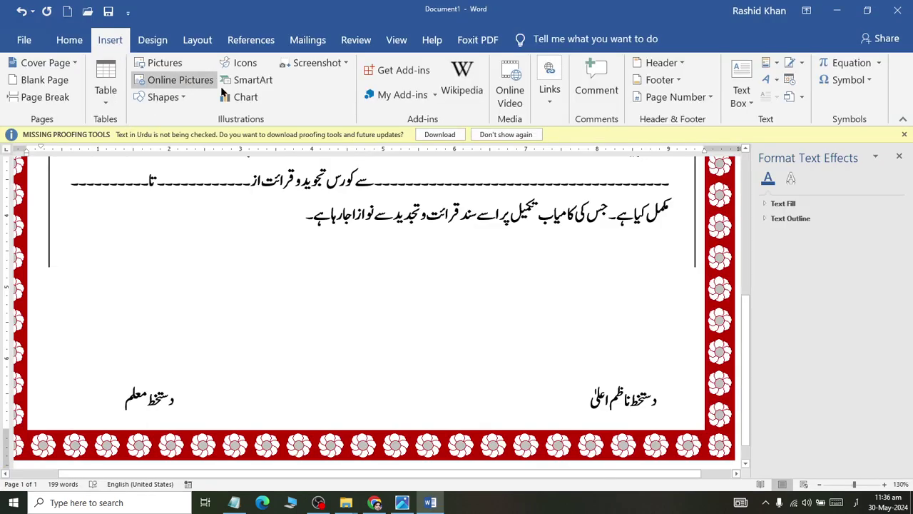
click(162, 96)
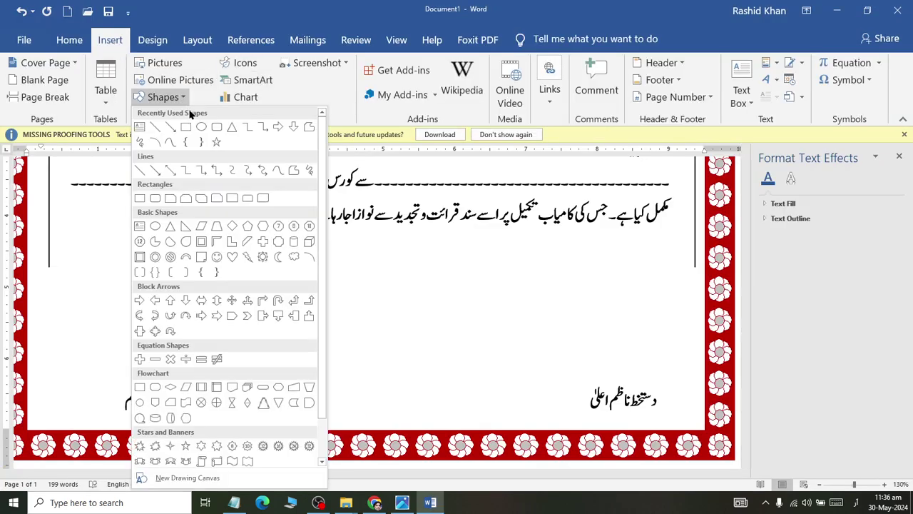
click(155, 126)
drag(407, 337, 675, 337)
drag(593, 360, 538, 360)
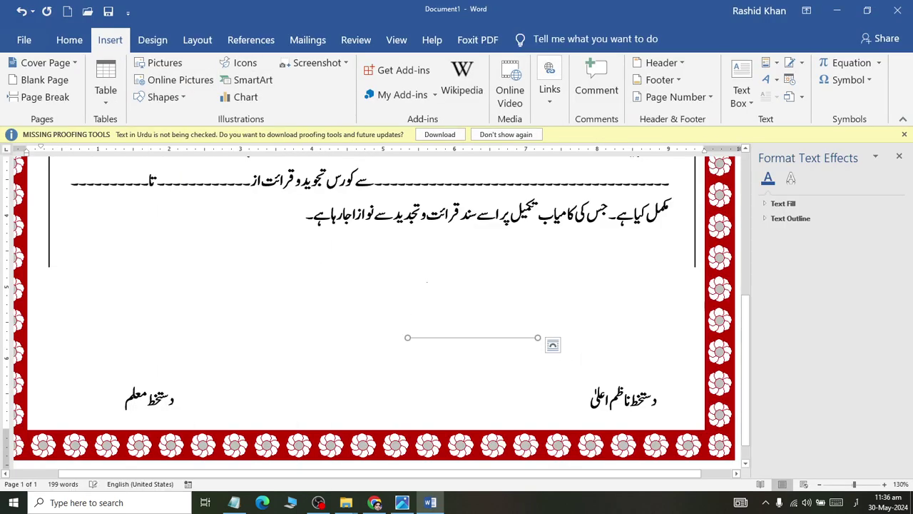
Make the line thick black 2 pt, place it above the right label, and duplicate it.
click(214, 97)
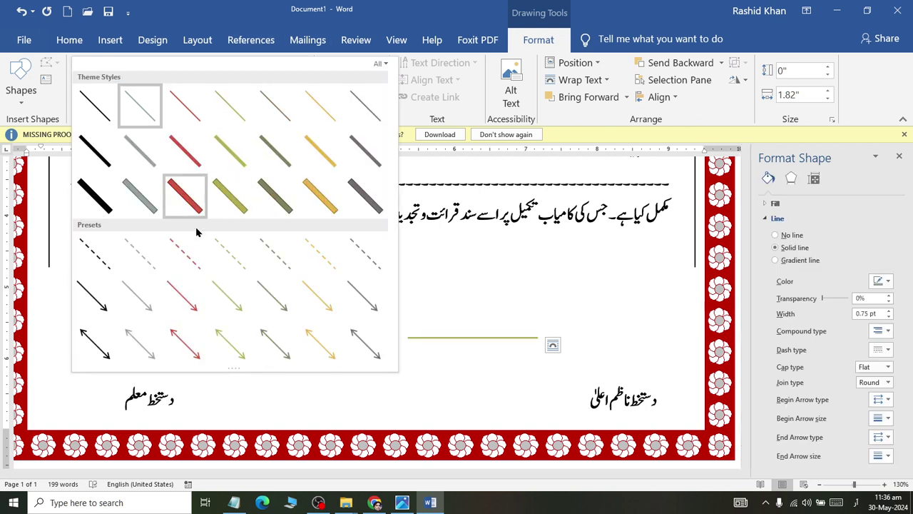
click(96, 151)
drag(446, 338, 584, 376)
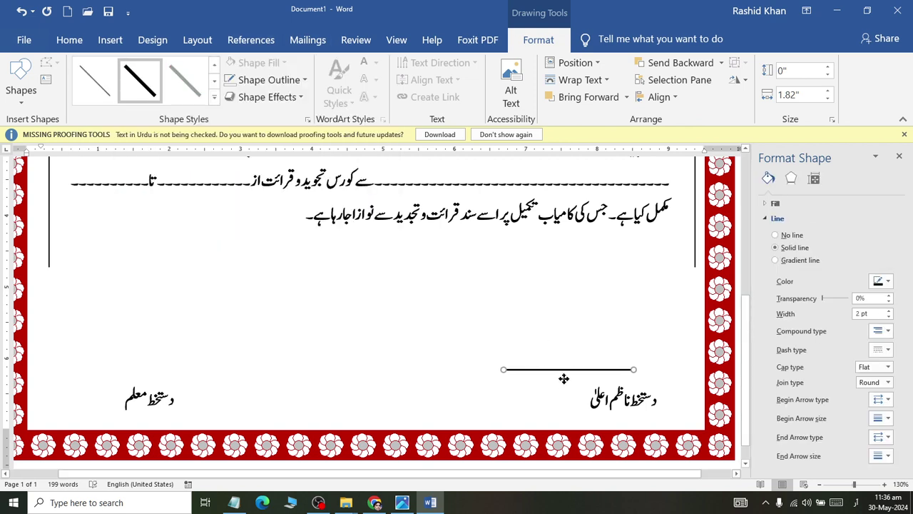
key(ctrl+d)
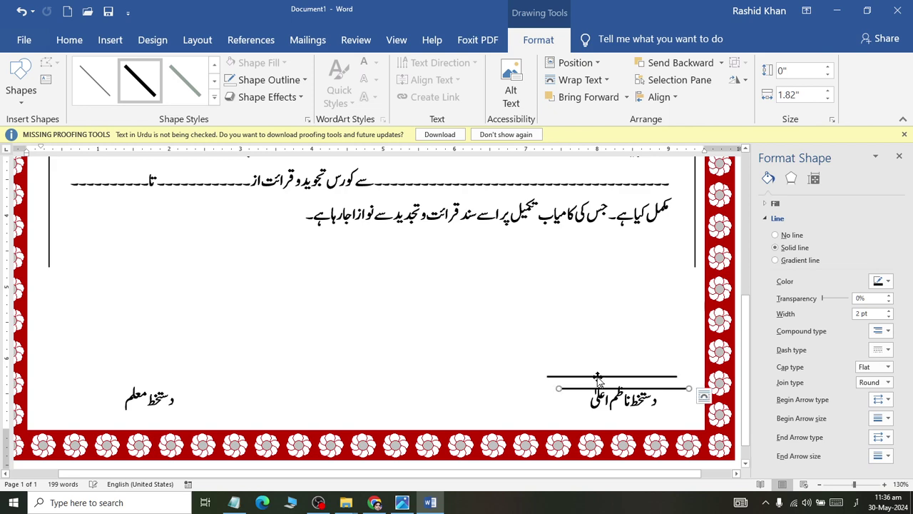
Select the right signature label text and close the Format Shape pane.
double_click(564, 396)
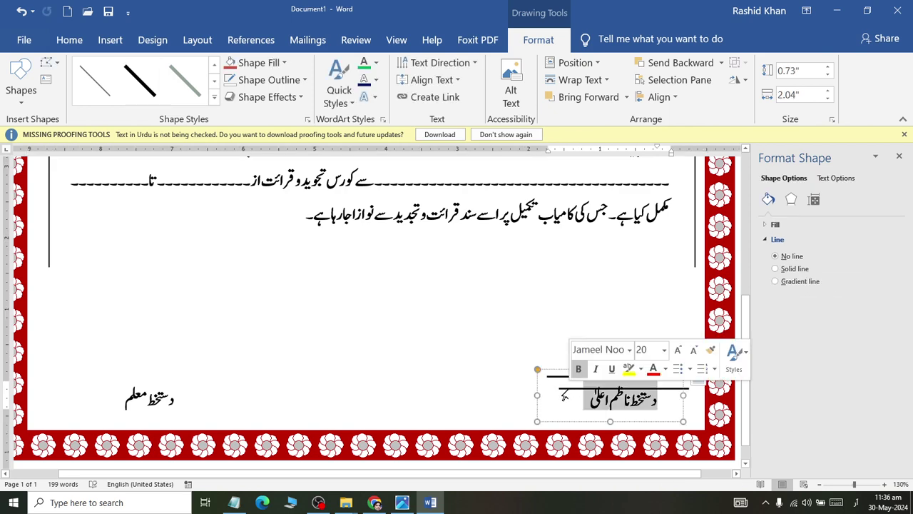
scroll(375, 307, up, 5)
scroll(575, 343, down, 3)
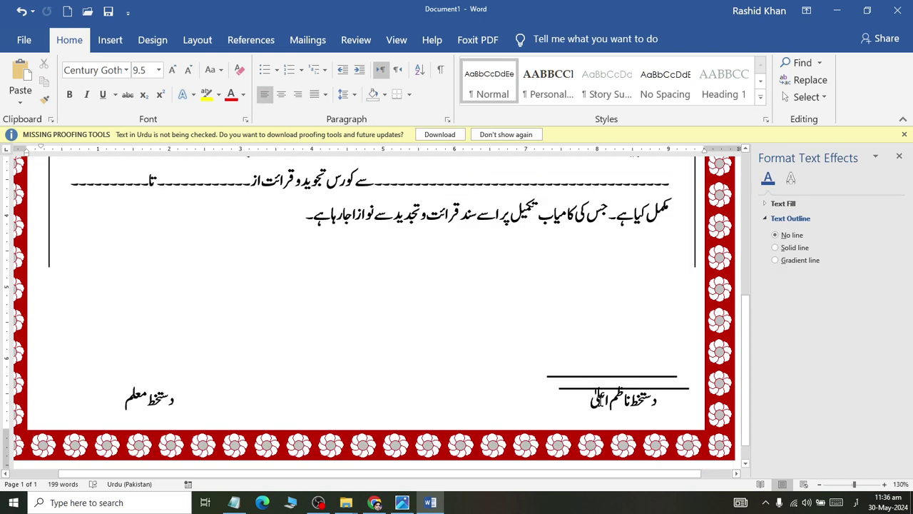
ctrl+scroll(564, 393, up, 2)
ctrl+scroll(554, 437, up, 2)
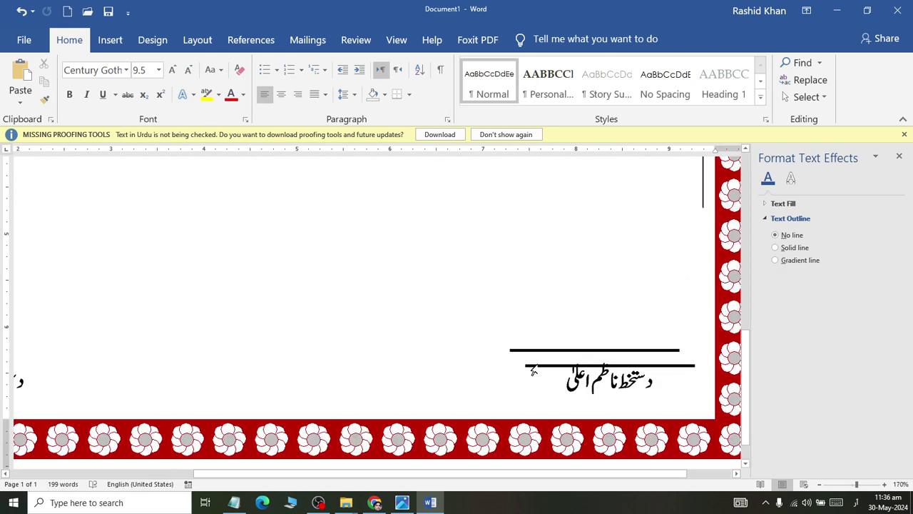
triple_click(533, 370)
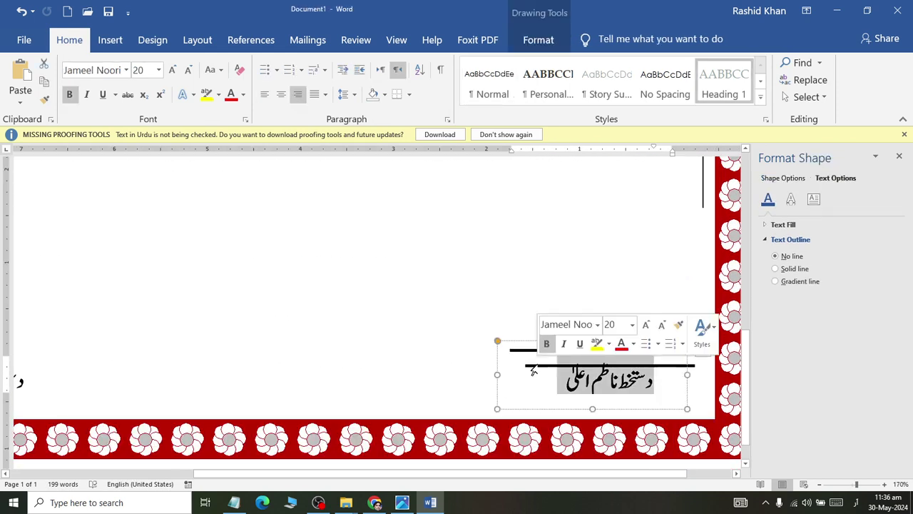
click(898, 157)
key(ctrl+Home)
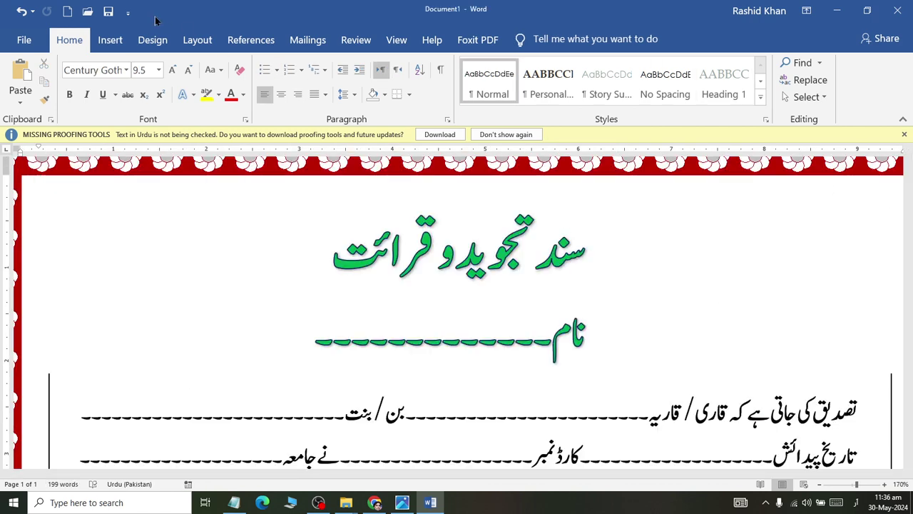
Select the copied line Straight Connector 10 from the Selection Pane.
click(807, 97)
click(795, 177)
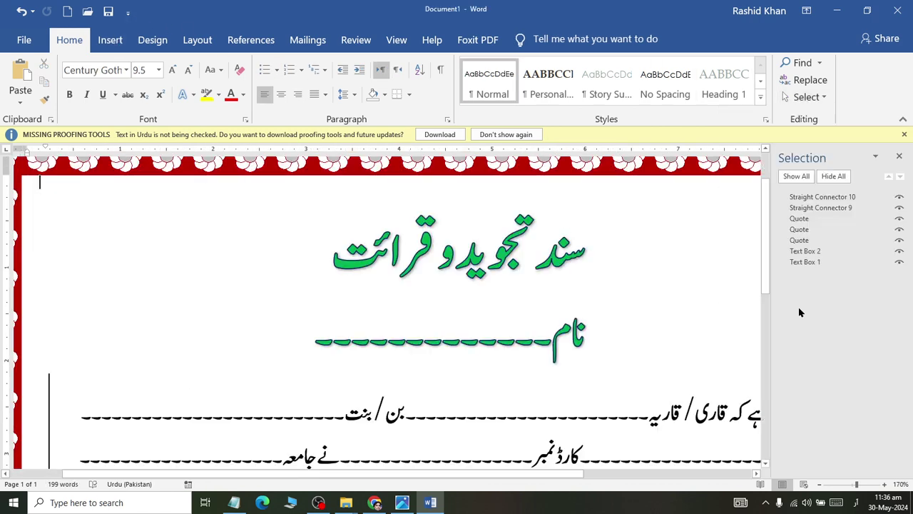
ctrl+scroll(687, 343, down, 7)
scroll(686, 344, down, 5)
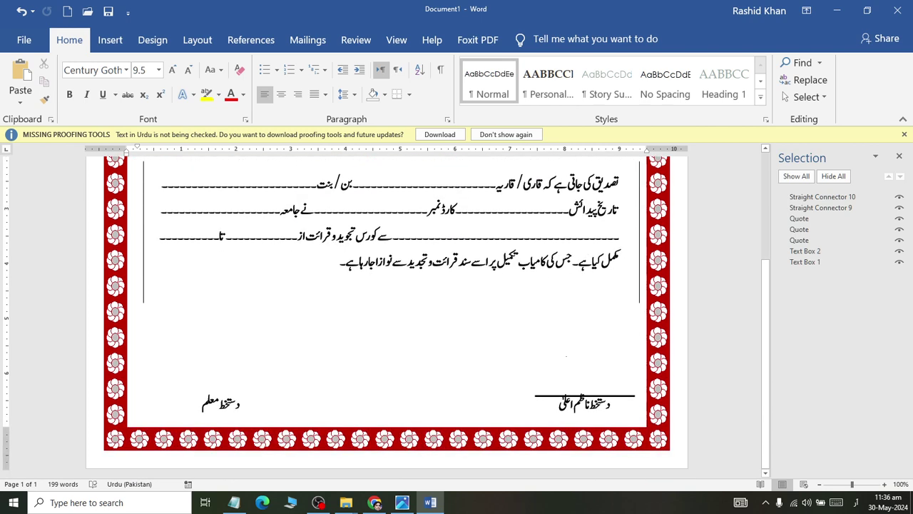
click(806, 196)
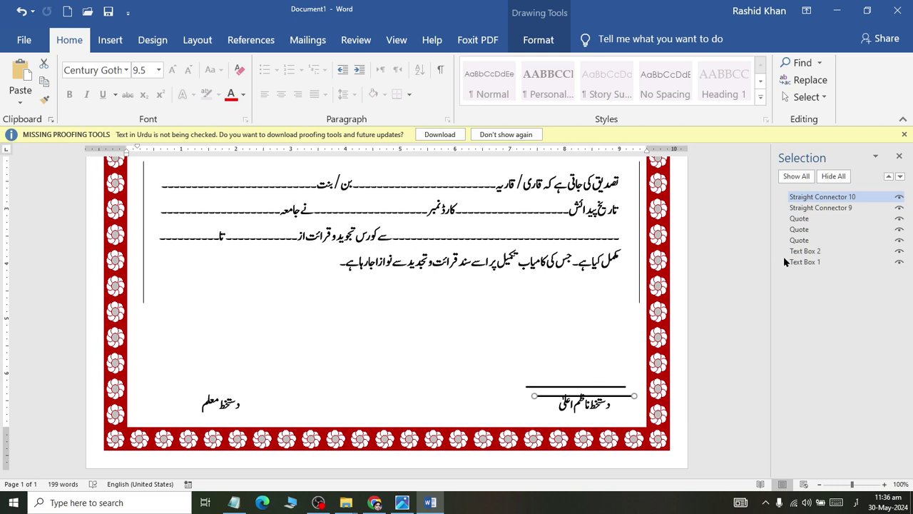
Nudge the copied line with arrow keys until it sits above the 'دستخط معلم' label.
key(Left)
key(Left)
key(Left)
key(Left)
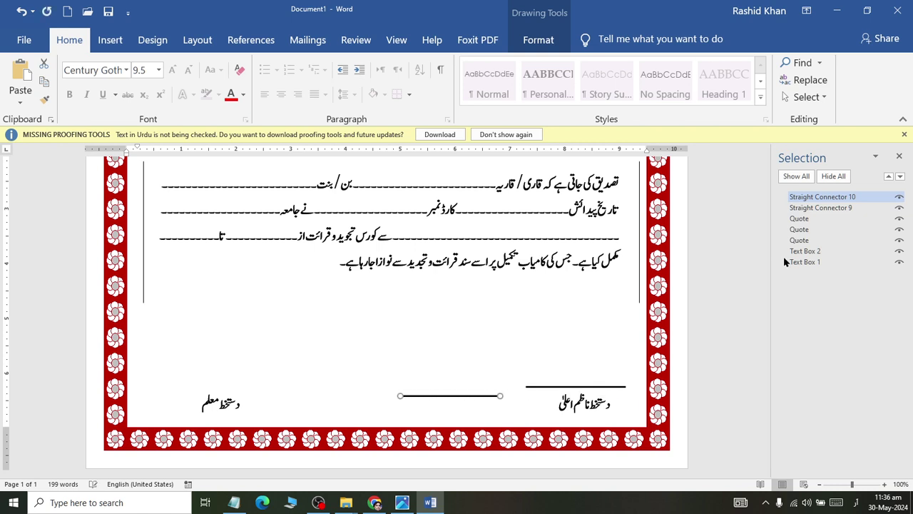
key(Left)
key(Up)
key(Up)
key(Left)
key(Up)
key(Left)
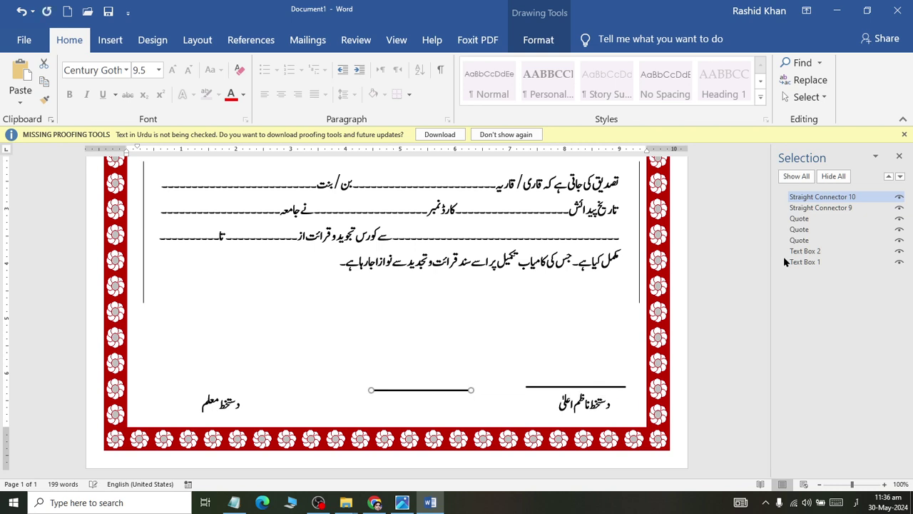
key(Left)
key(Left)
key(Left)
key(Left)
key(Left)
key(Left)
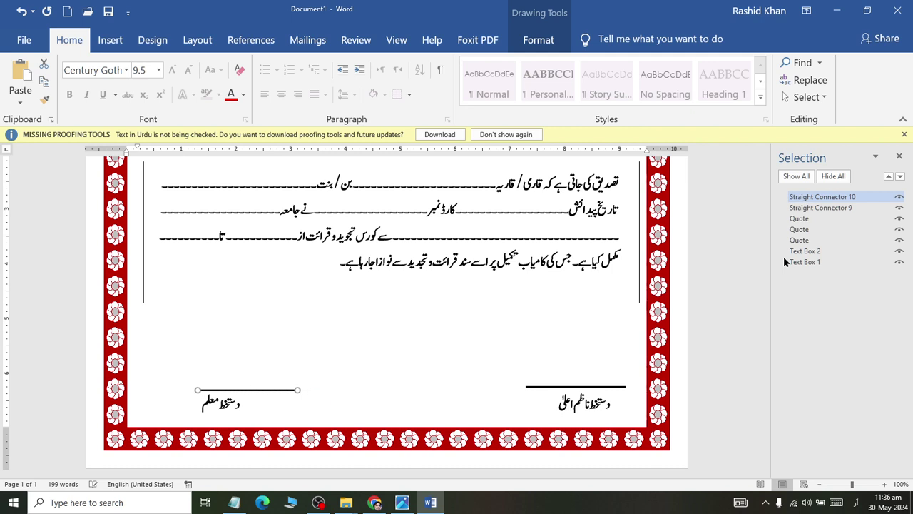
key(Left)
key(Left)
key(Up)
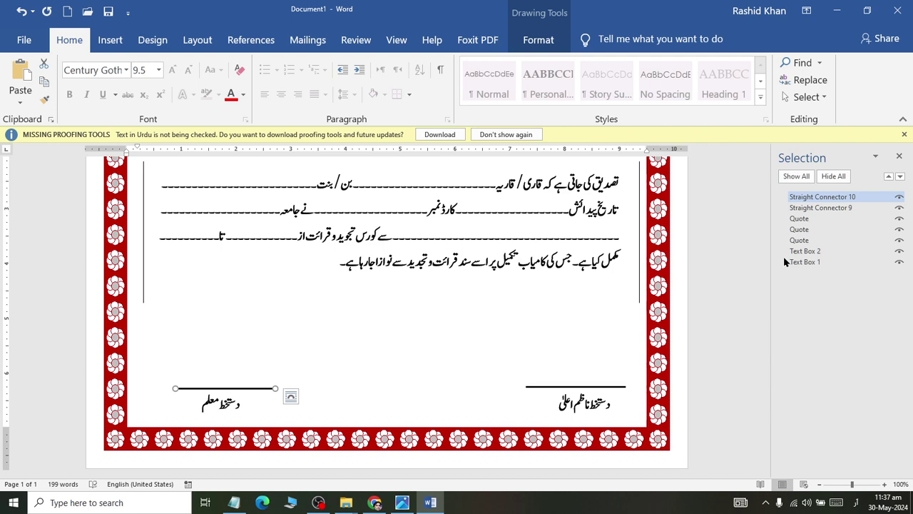
scroll(485, 305, up, 3)
ctrl+scroll(463, 301, down, 4)
click(514, 324)
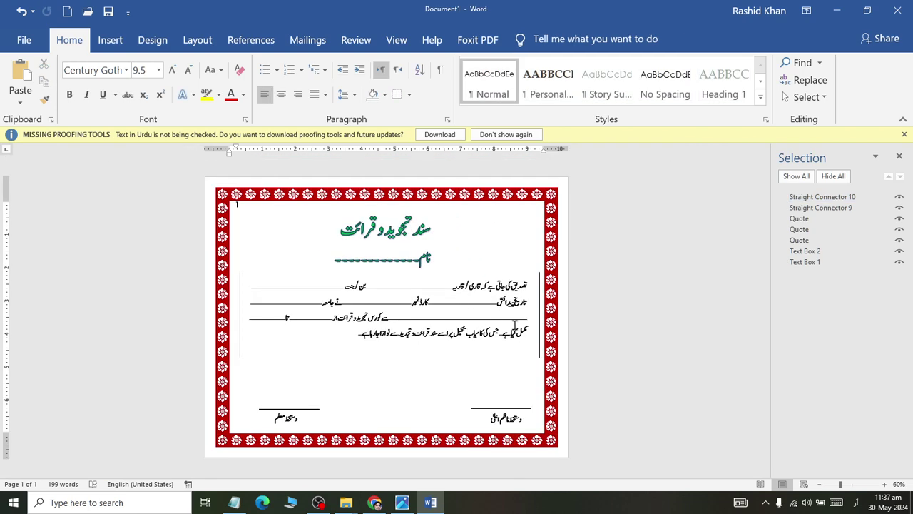
Start Save As and browse into a subfolder of Word_Files.
click(528, 321)
key(ctrl+s)
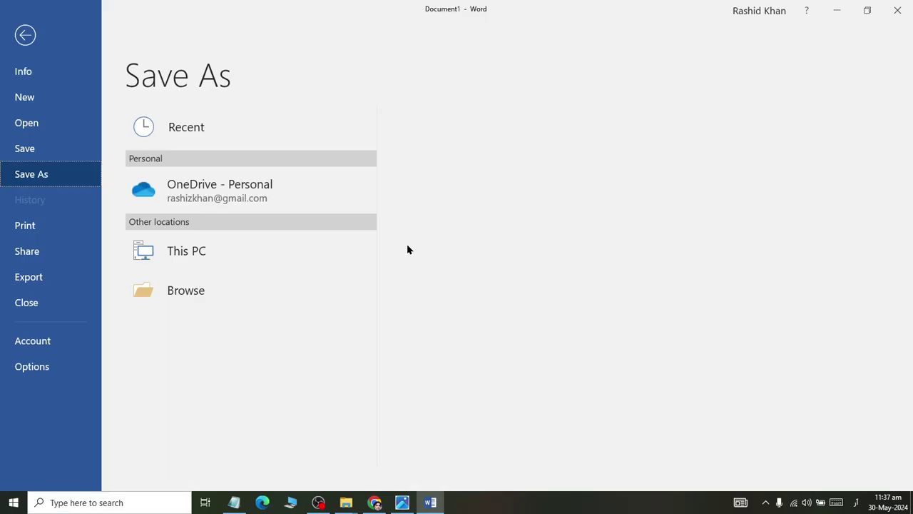
click(143, 332)
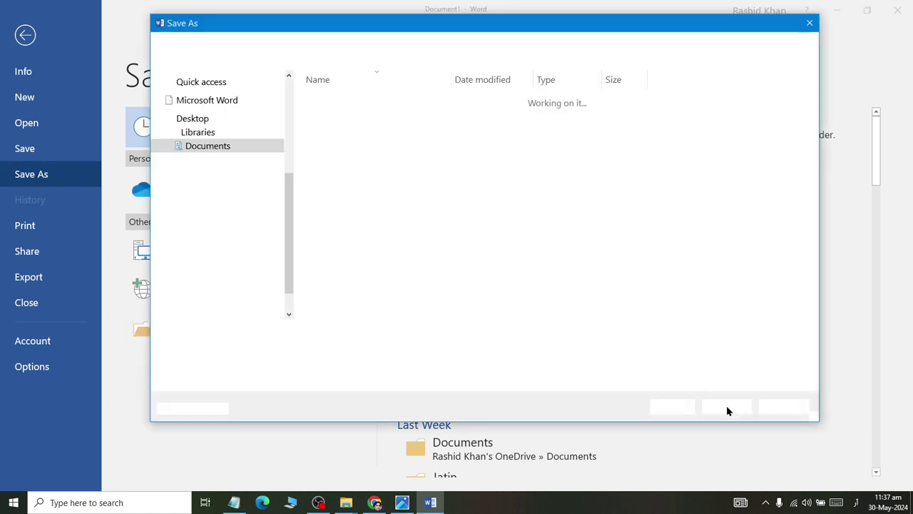
click(363, 132)
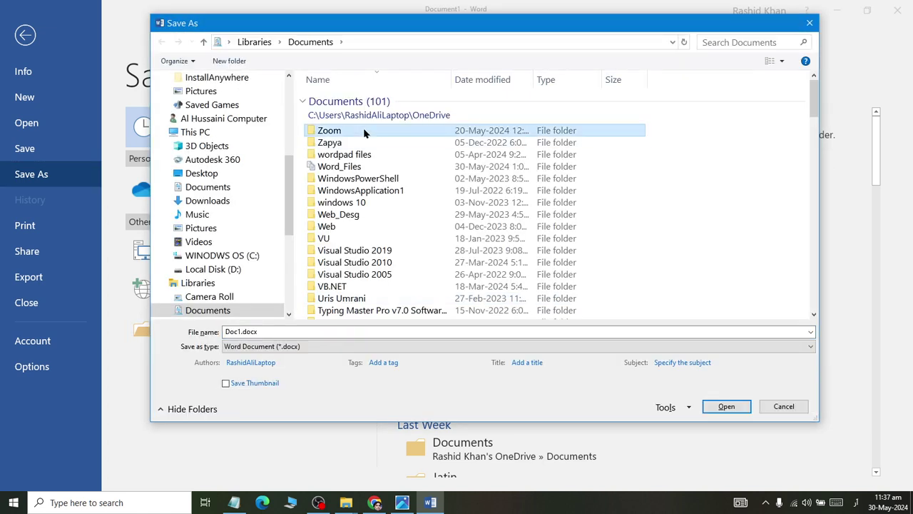
key(alt+shift)
key(w)
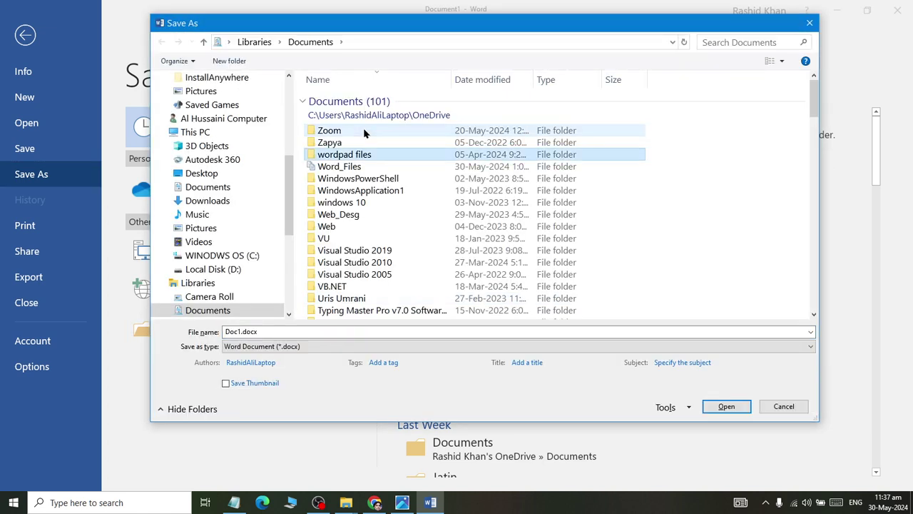
key(w)
key(Return)
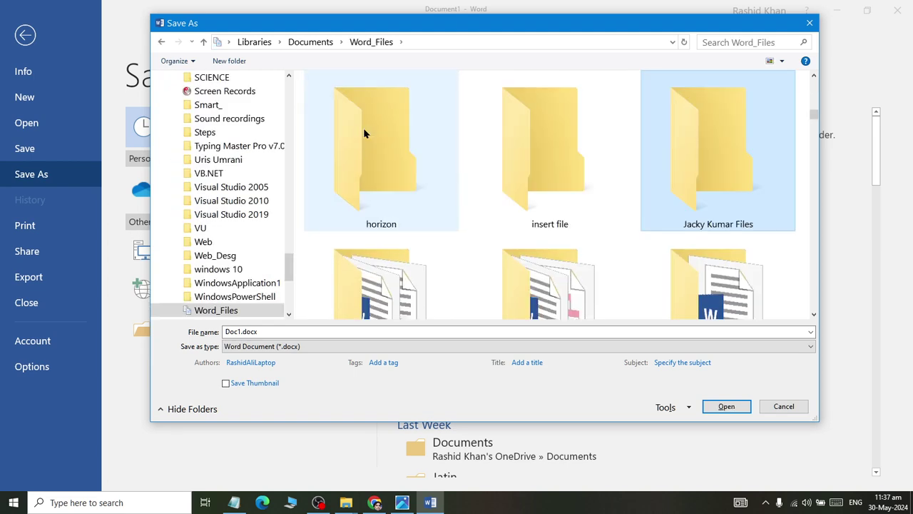
key(Return)
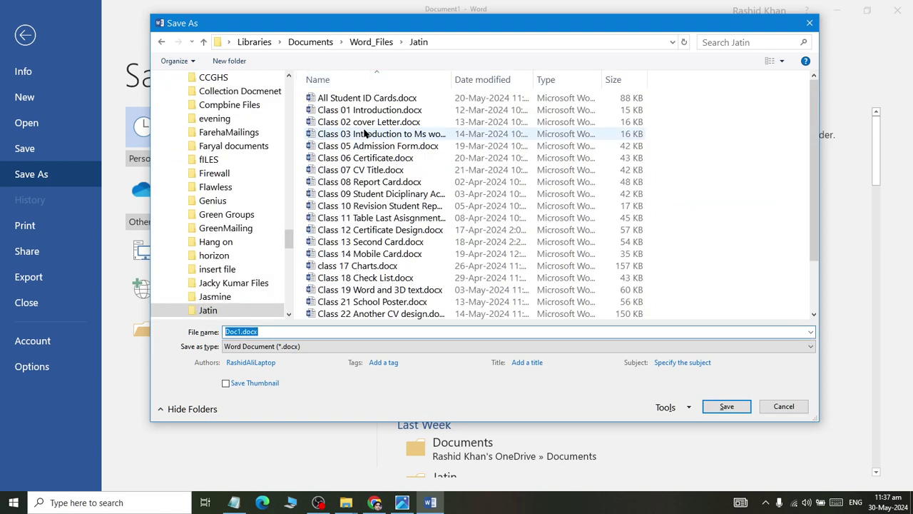
Save the certificate as 'Class 27 Urdu Certificate.docx'.
scroll(364, 134, down, 2)
text(cLASS)
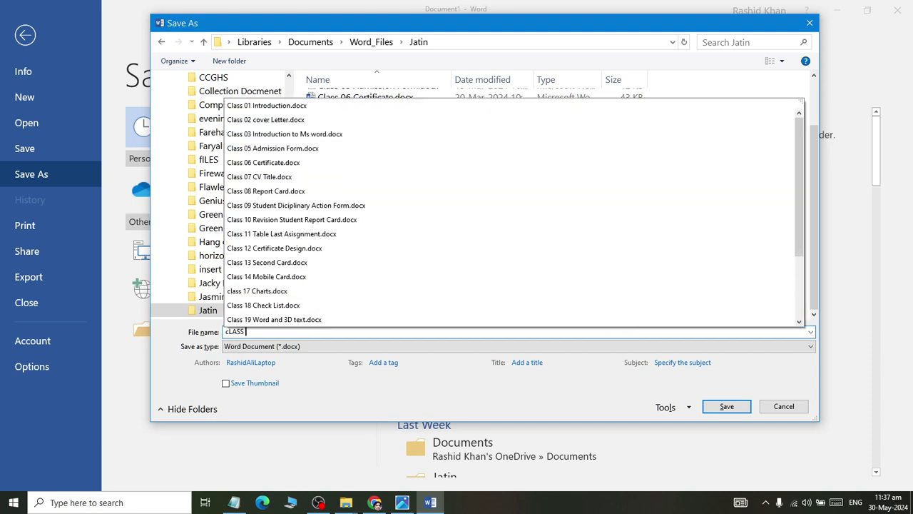
click(622, 331)
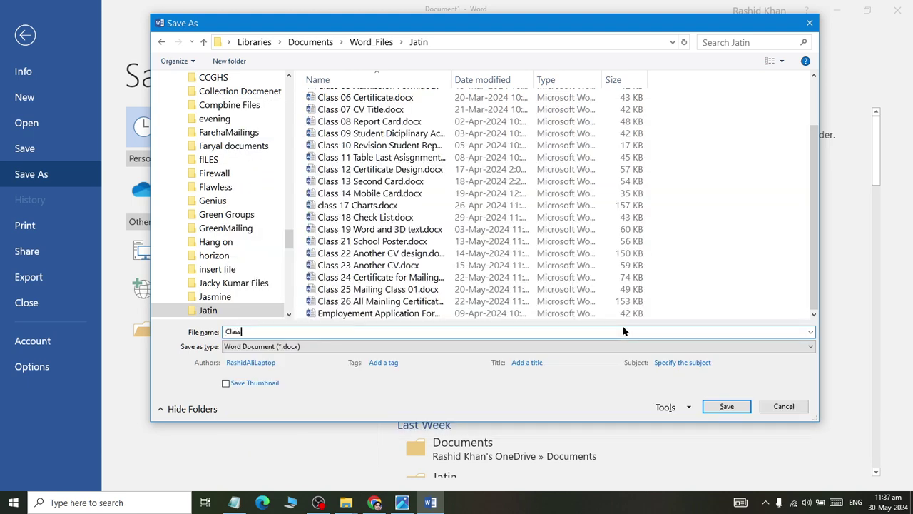
text(Urdu Ce)
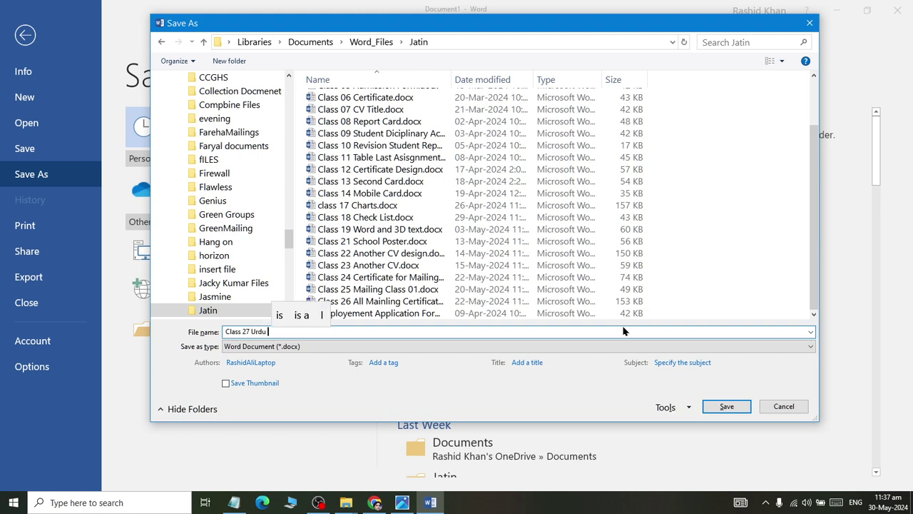
text(rtificate)
key(Return)
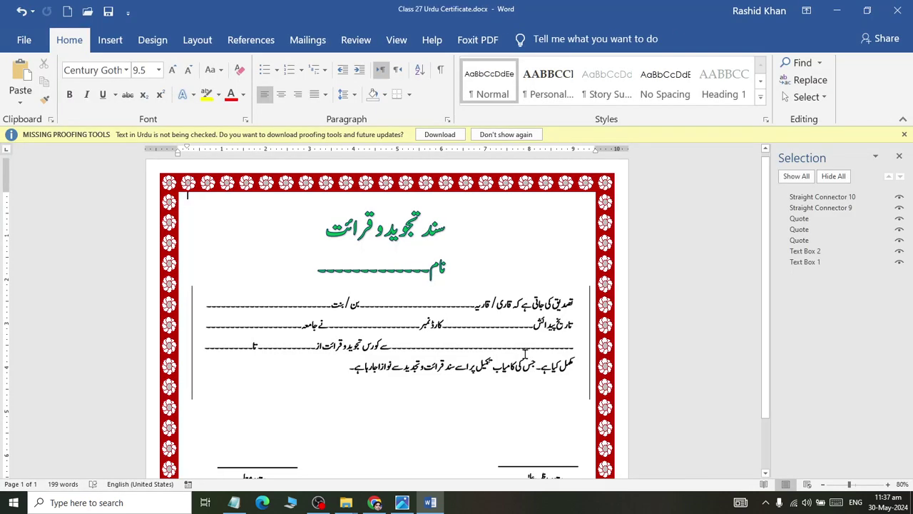
scroll(525, 353, down, 1)
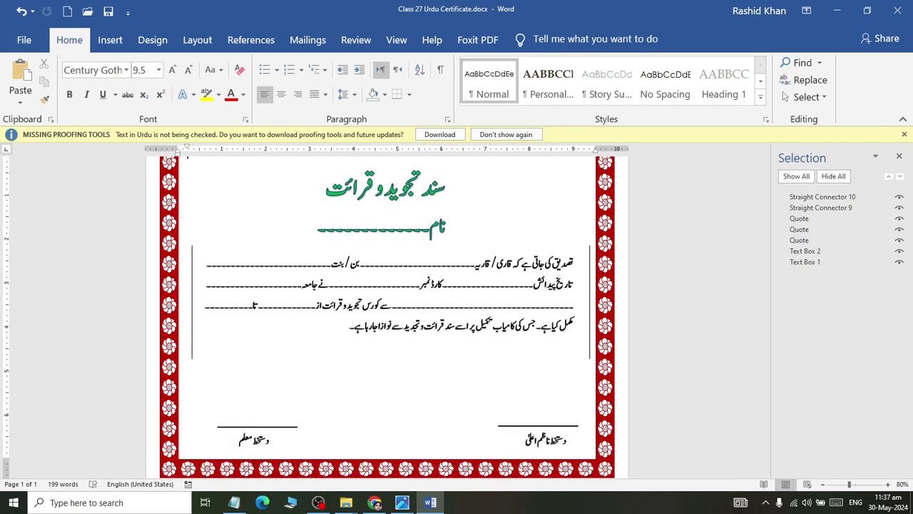